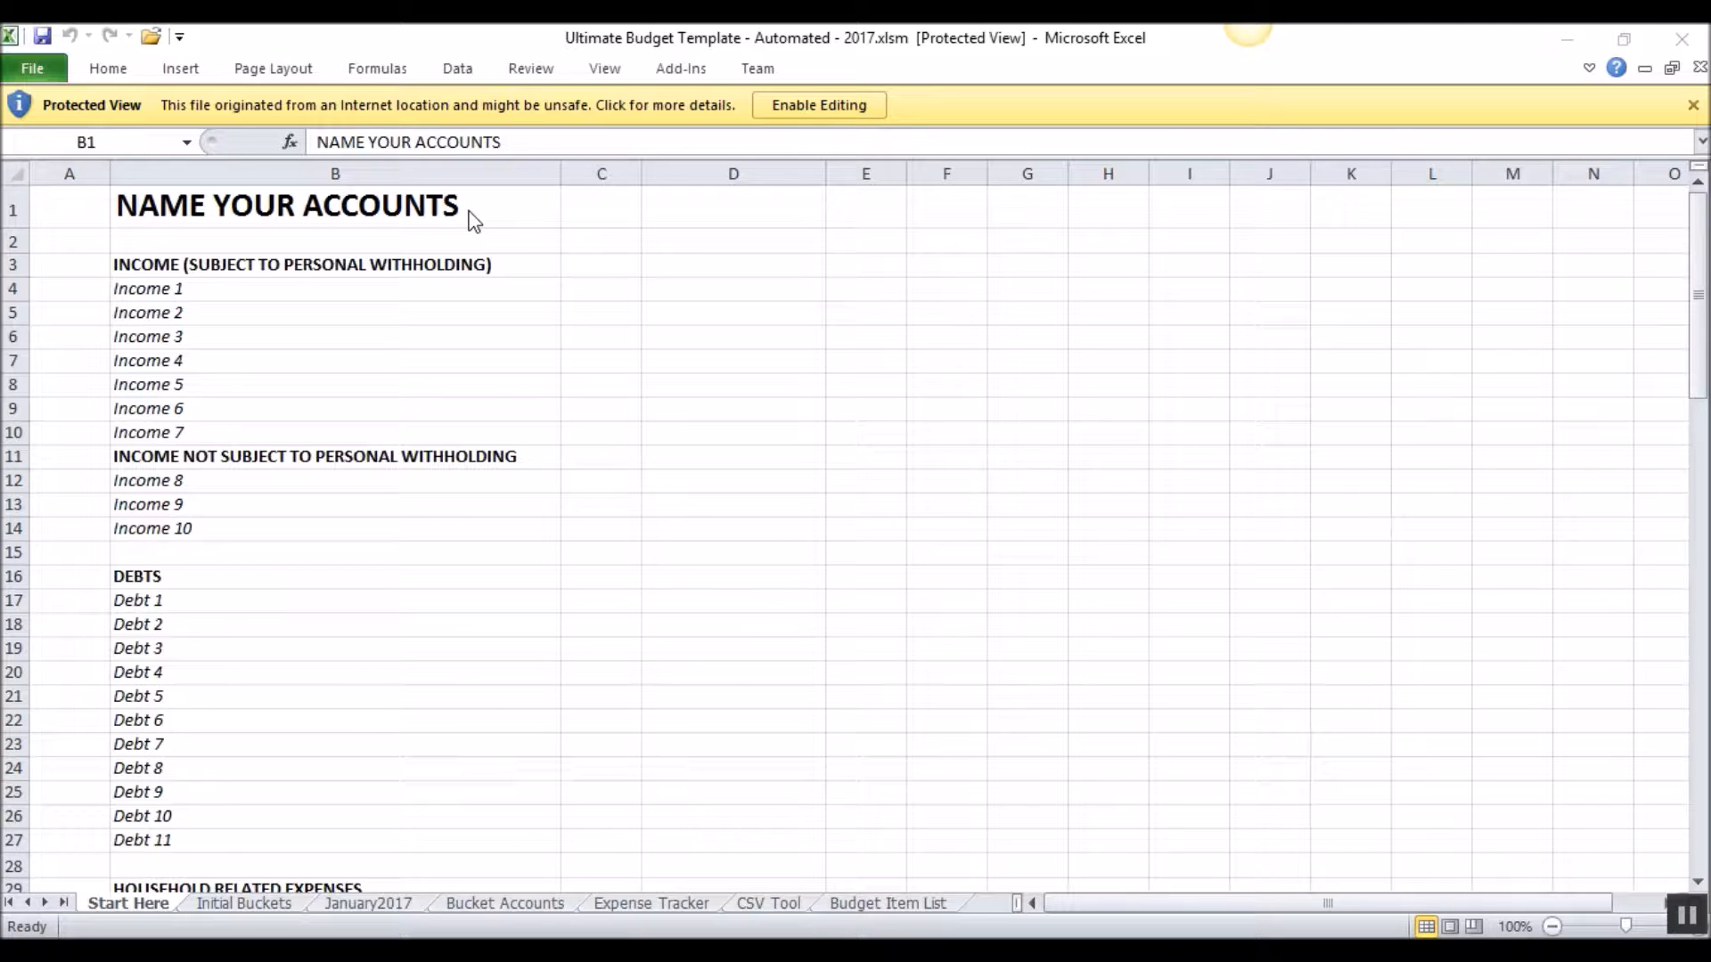
Examine the account name categories on the Start Here sheet, from income through the weekly budget lists and withholdings
{"action": "left_click", "coordinate": [435, 629]}
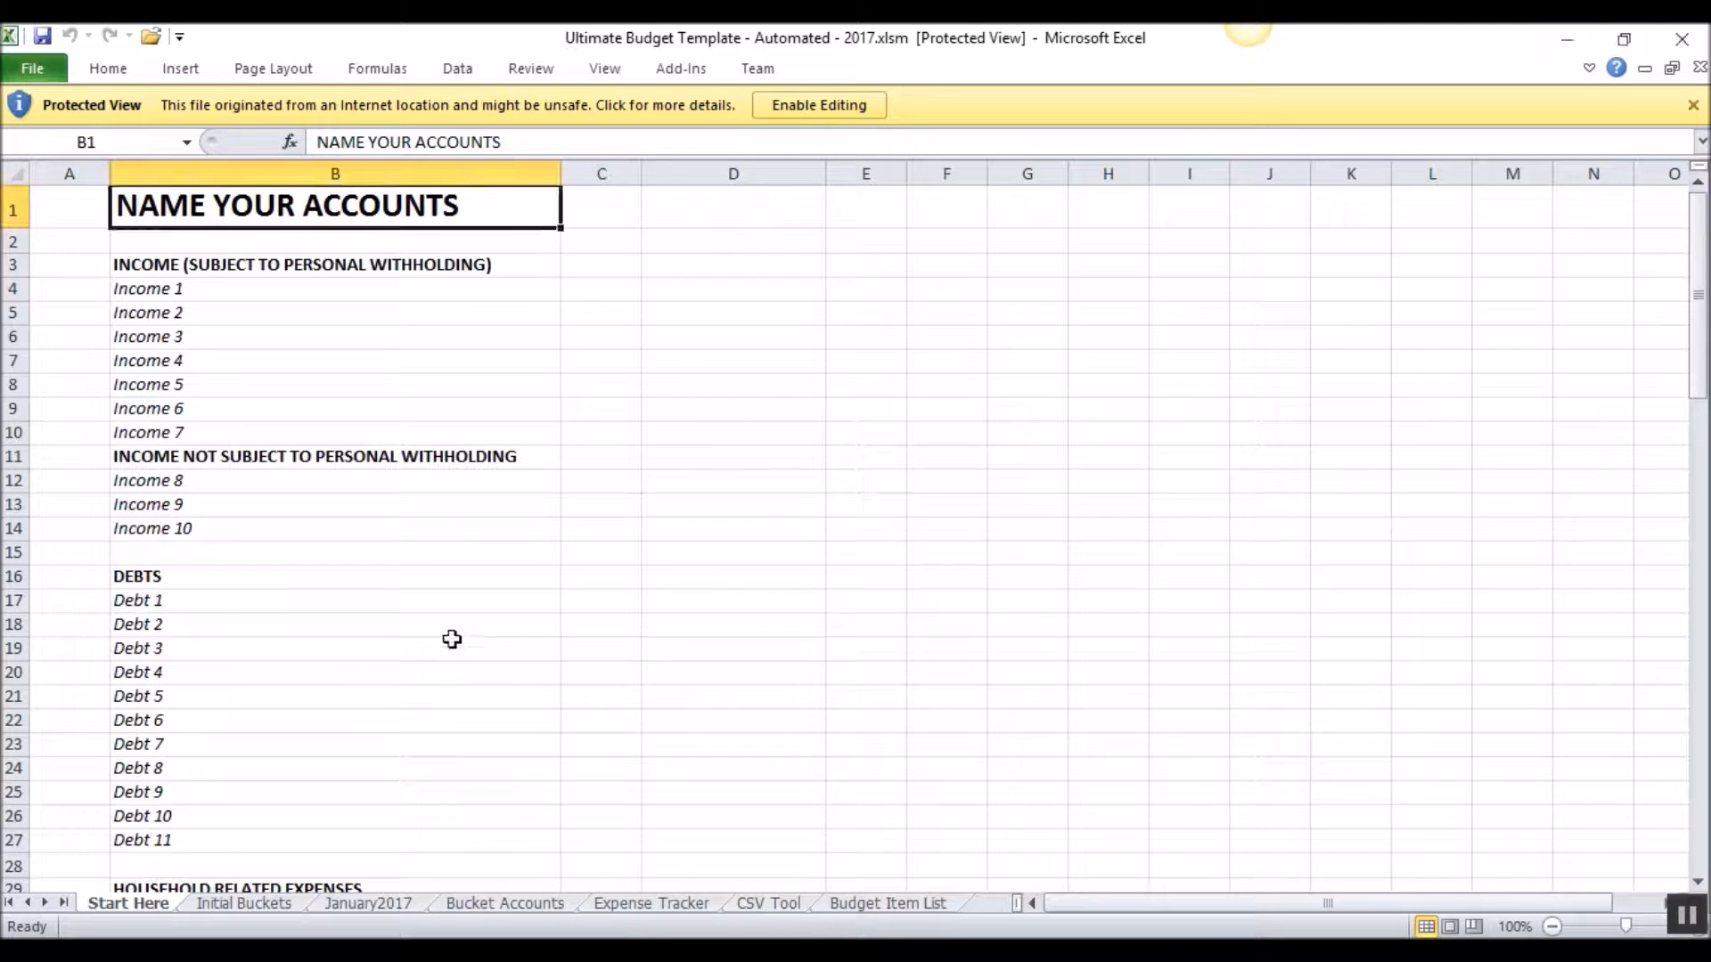
{"action": "scroll", "coordinate": [452, 640], "scroll_direction": "down", "scroll_amount": 9}
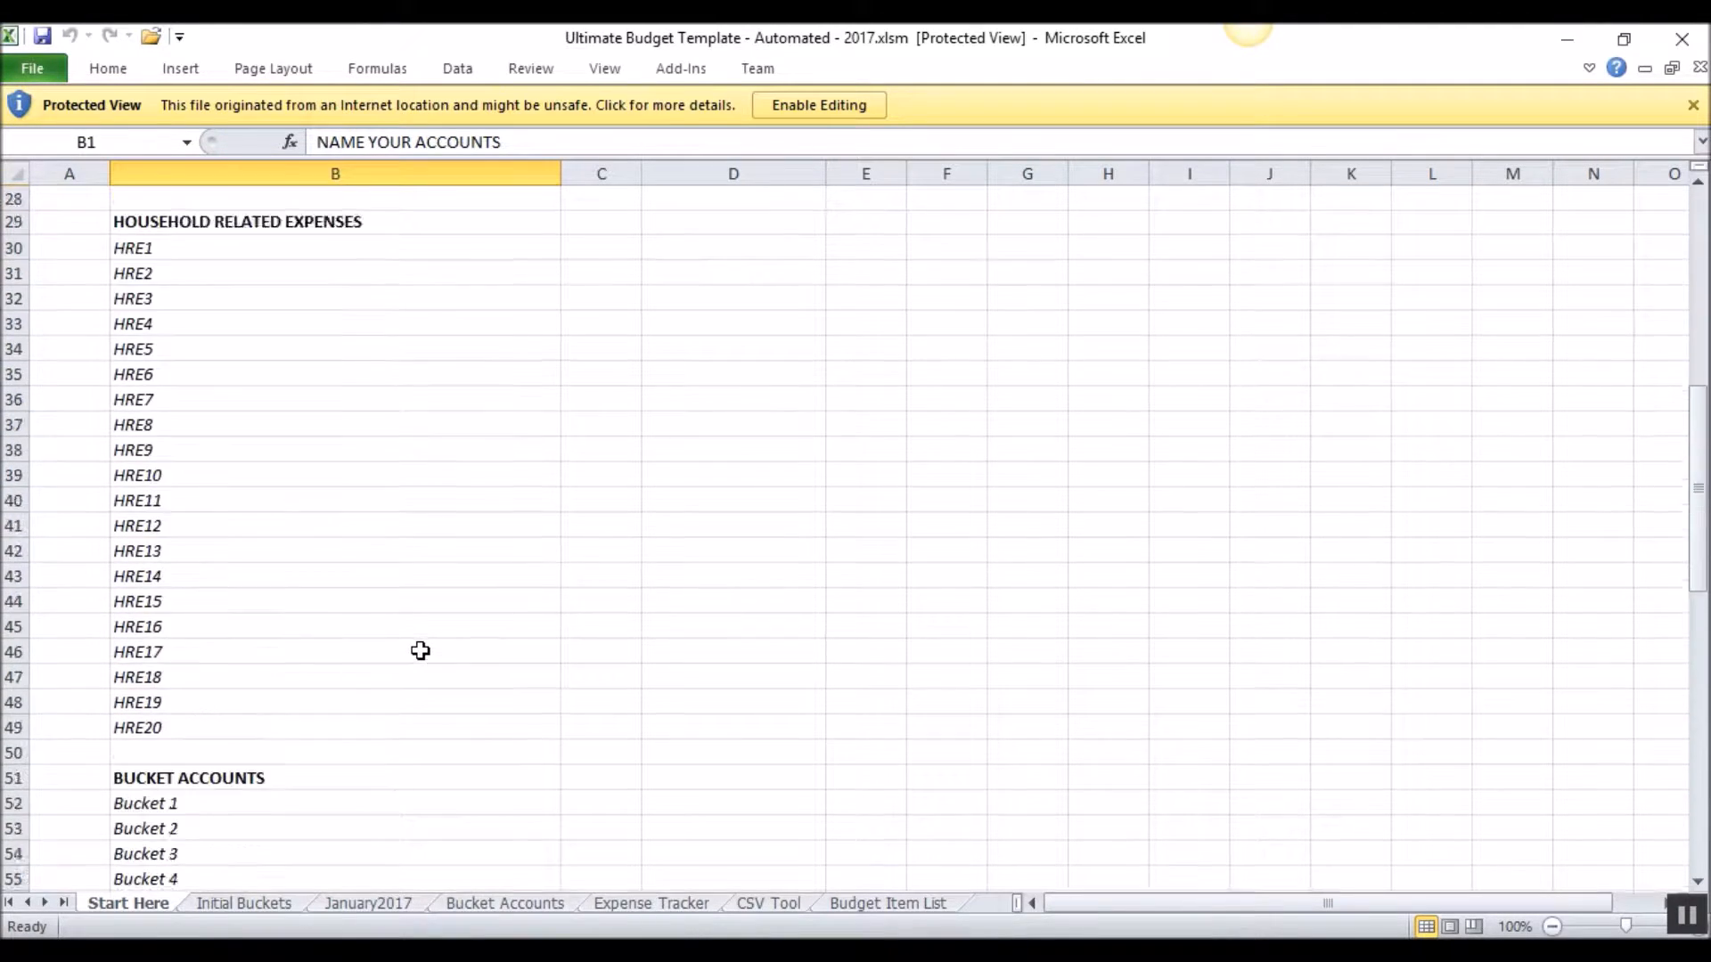
{"action": "scroll", "coordinate": [421, 651], "scroll_direction": "down", "scroll_amount": 1}
{"action": "scroll", "coordinate": [420, 651], "scroll_direction": "down", "scroll_amount": 6}
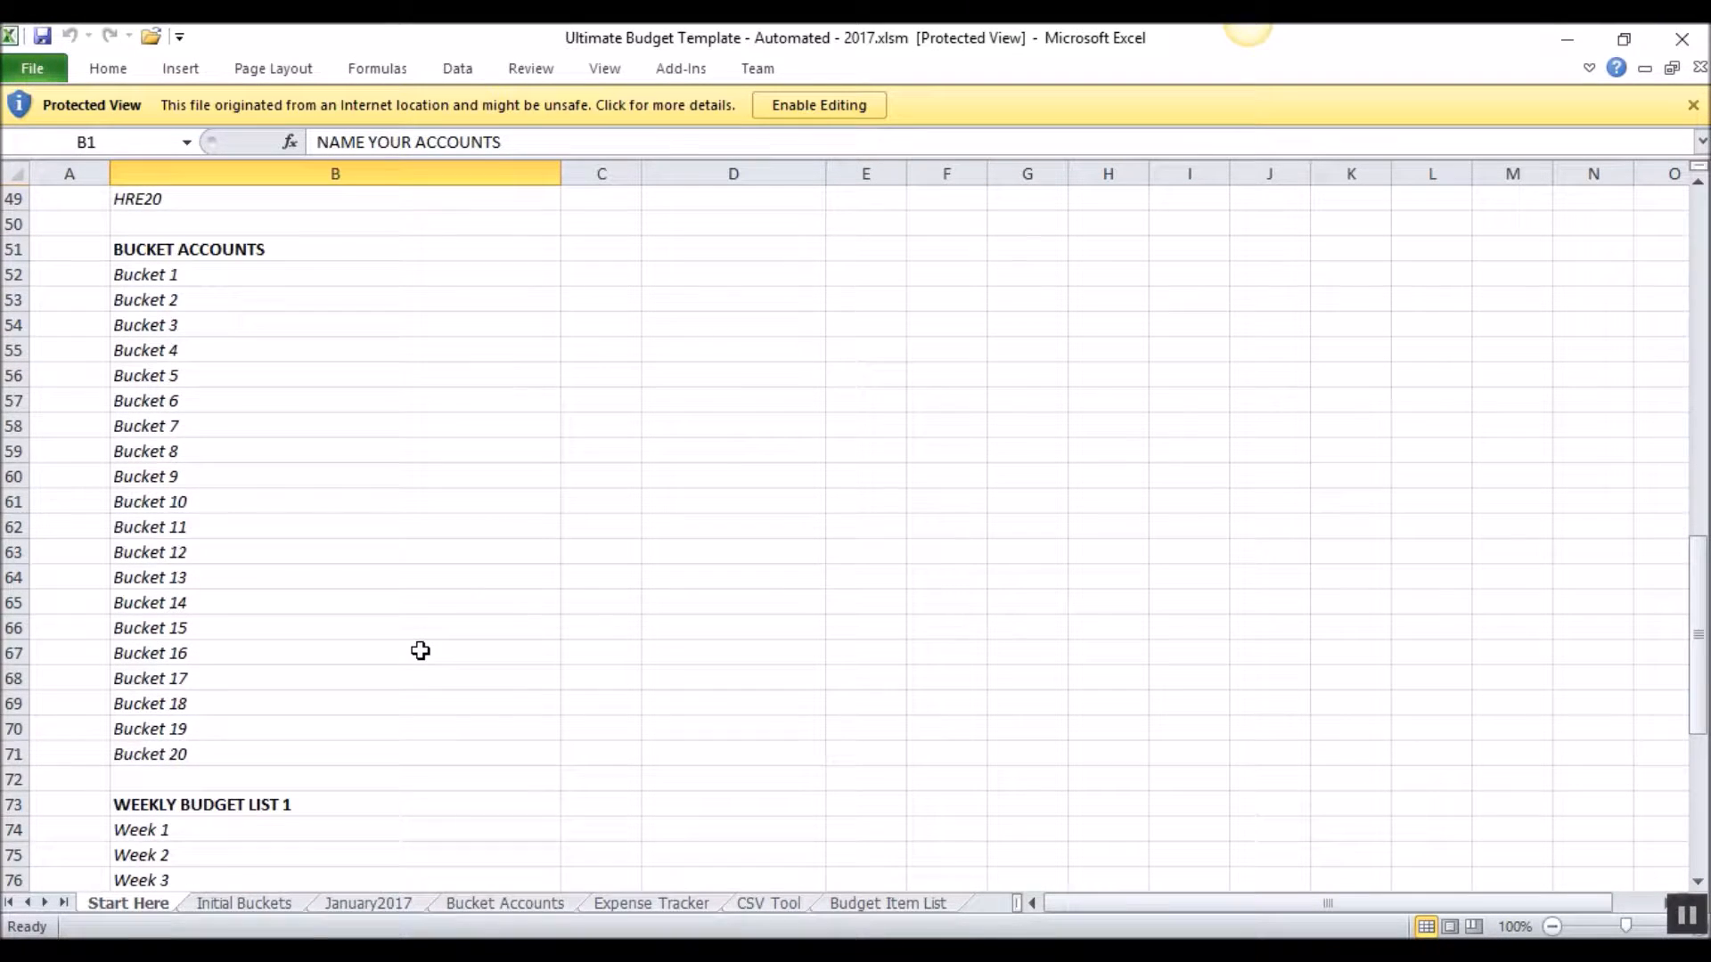
{"action": "scroll", "coordinate": [420, 652], "scroll_direction": "down", "scroll_amount": 1}
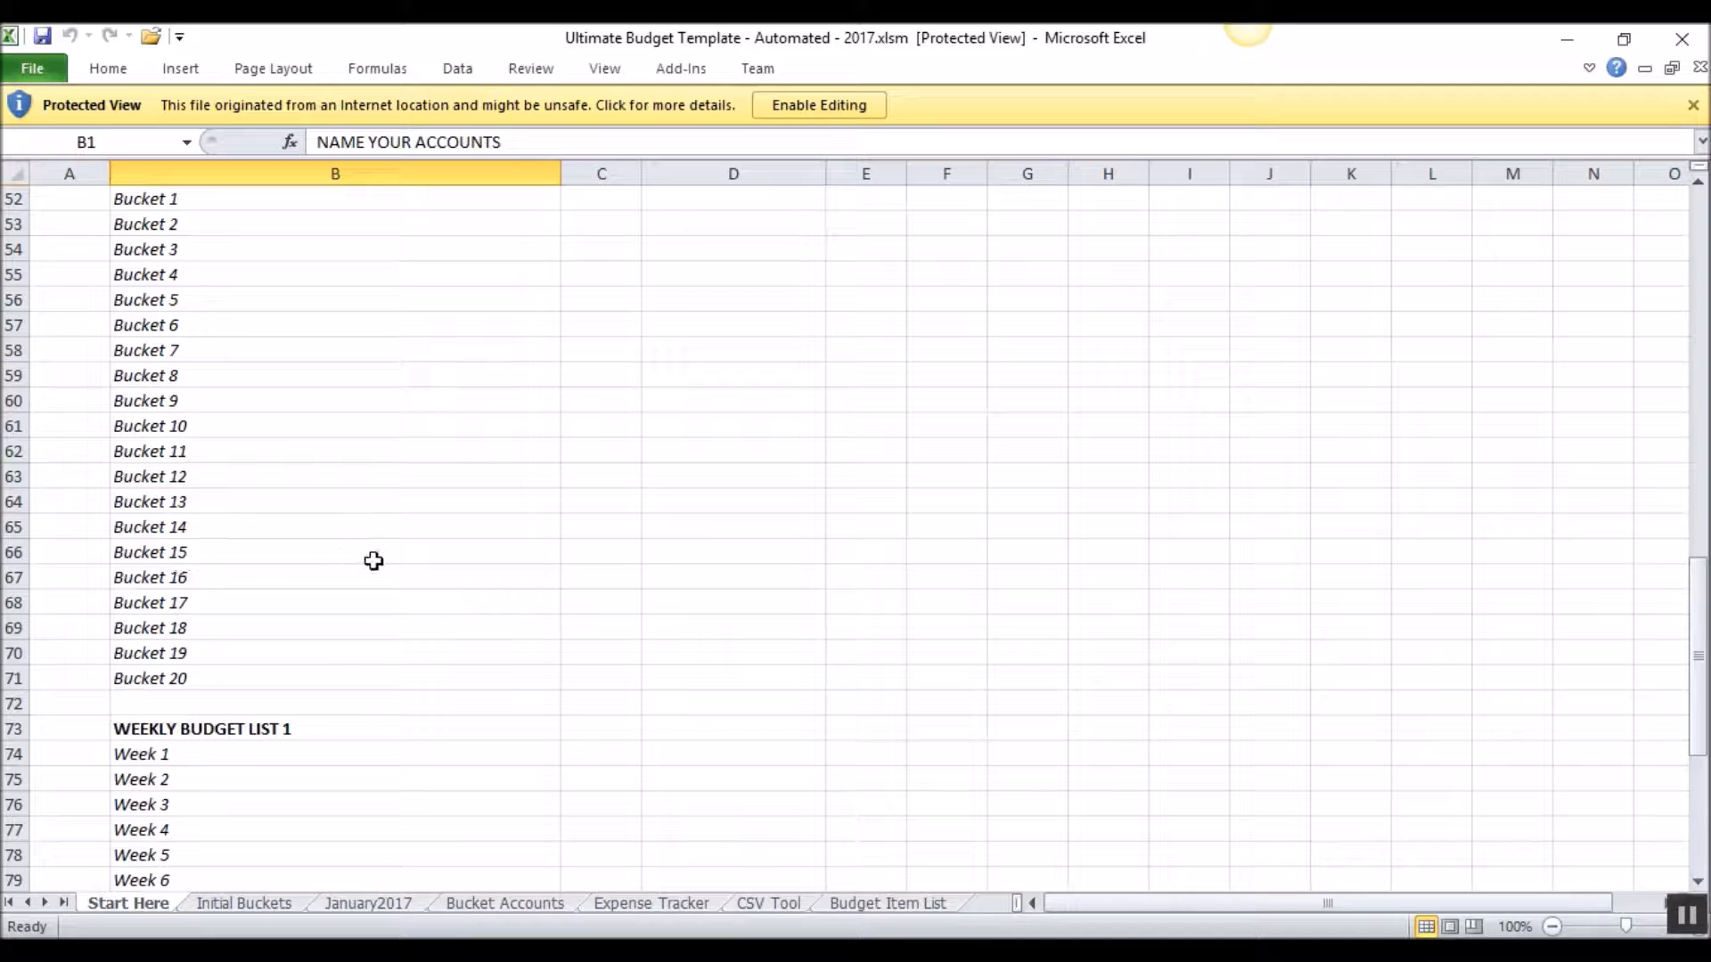
{"action": "scroll", "coordinate": [374, 560], "scroll_direction": "down", "scroll_amount": 5}
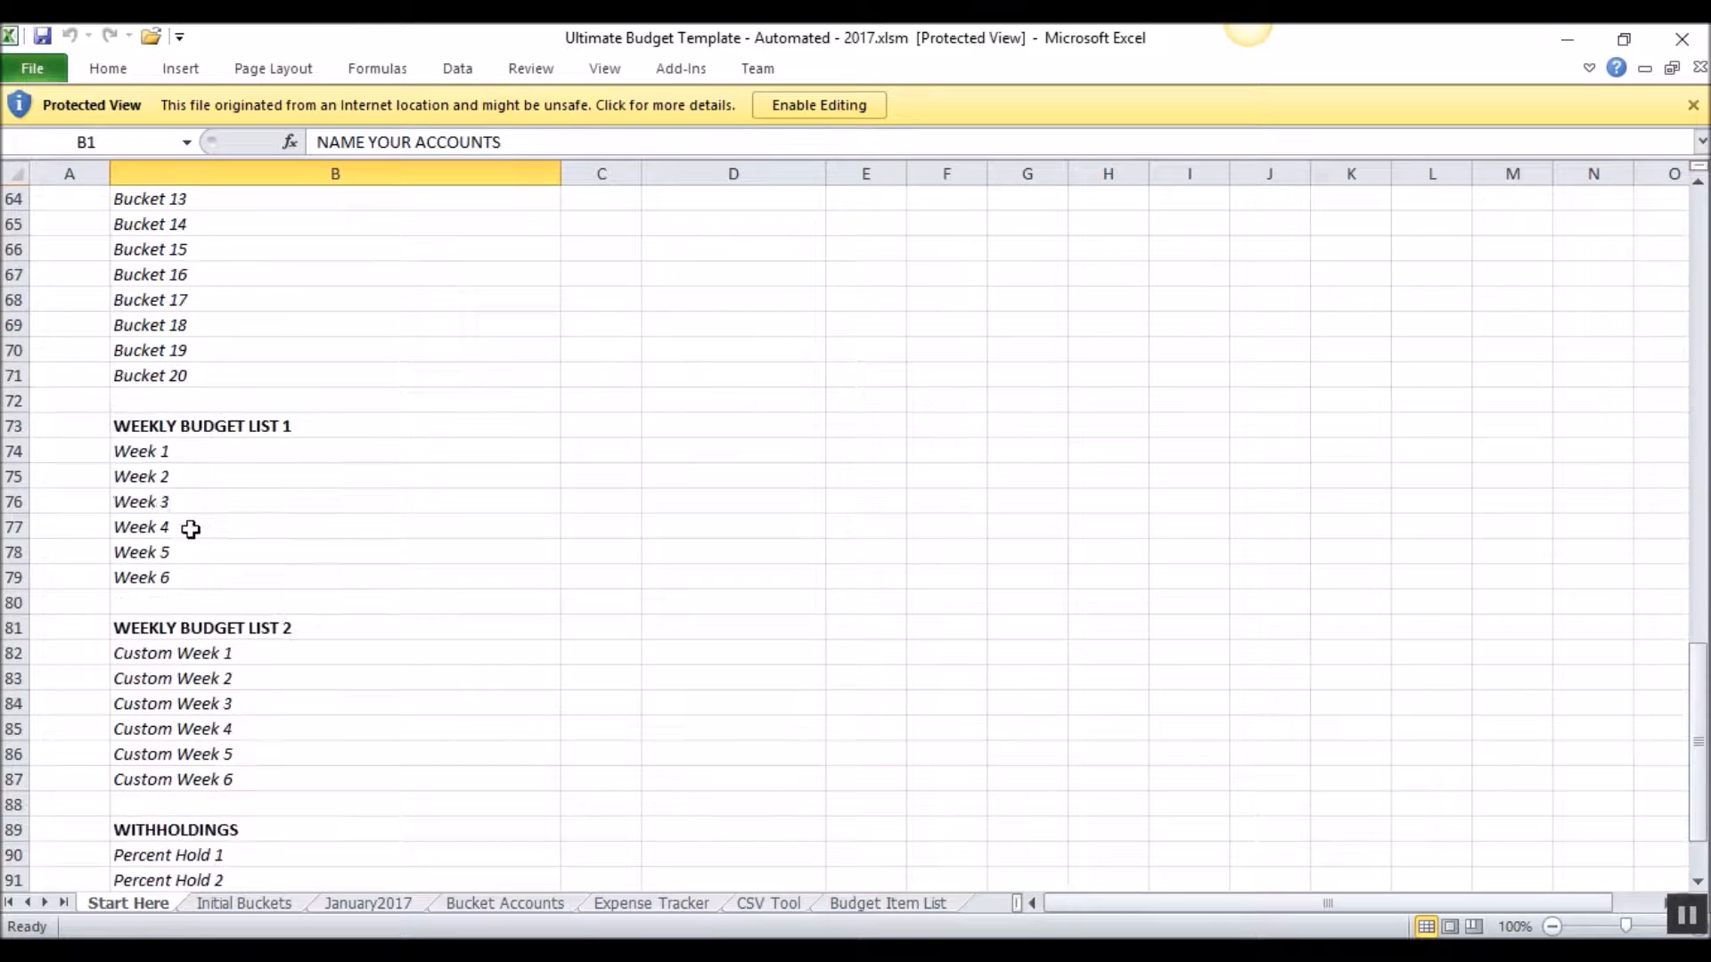
{"action": "scroll", "coordinate": [46, 616], "scroll_direction": "down", "scroll_amount": 2}
{"action": "scroll", "coordinate": [134, 680], "scroll_direction": "up", "scroll_amount": 18}
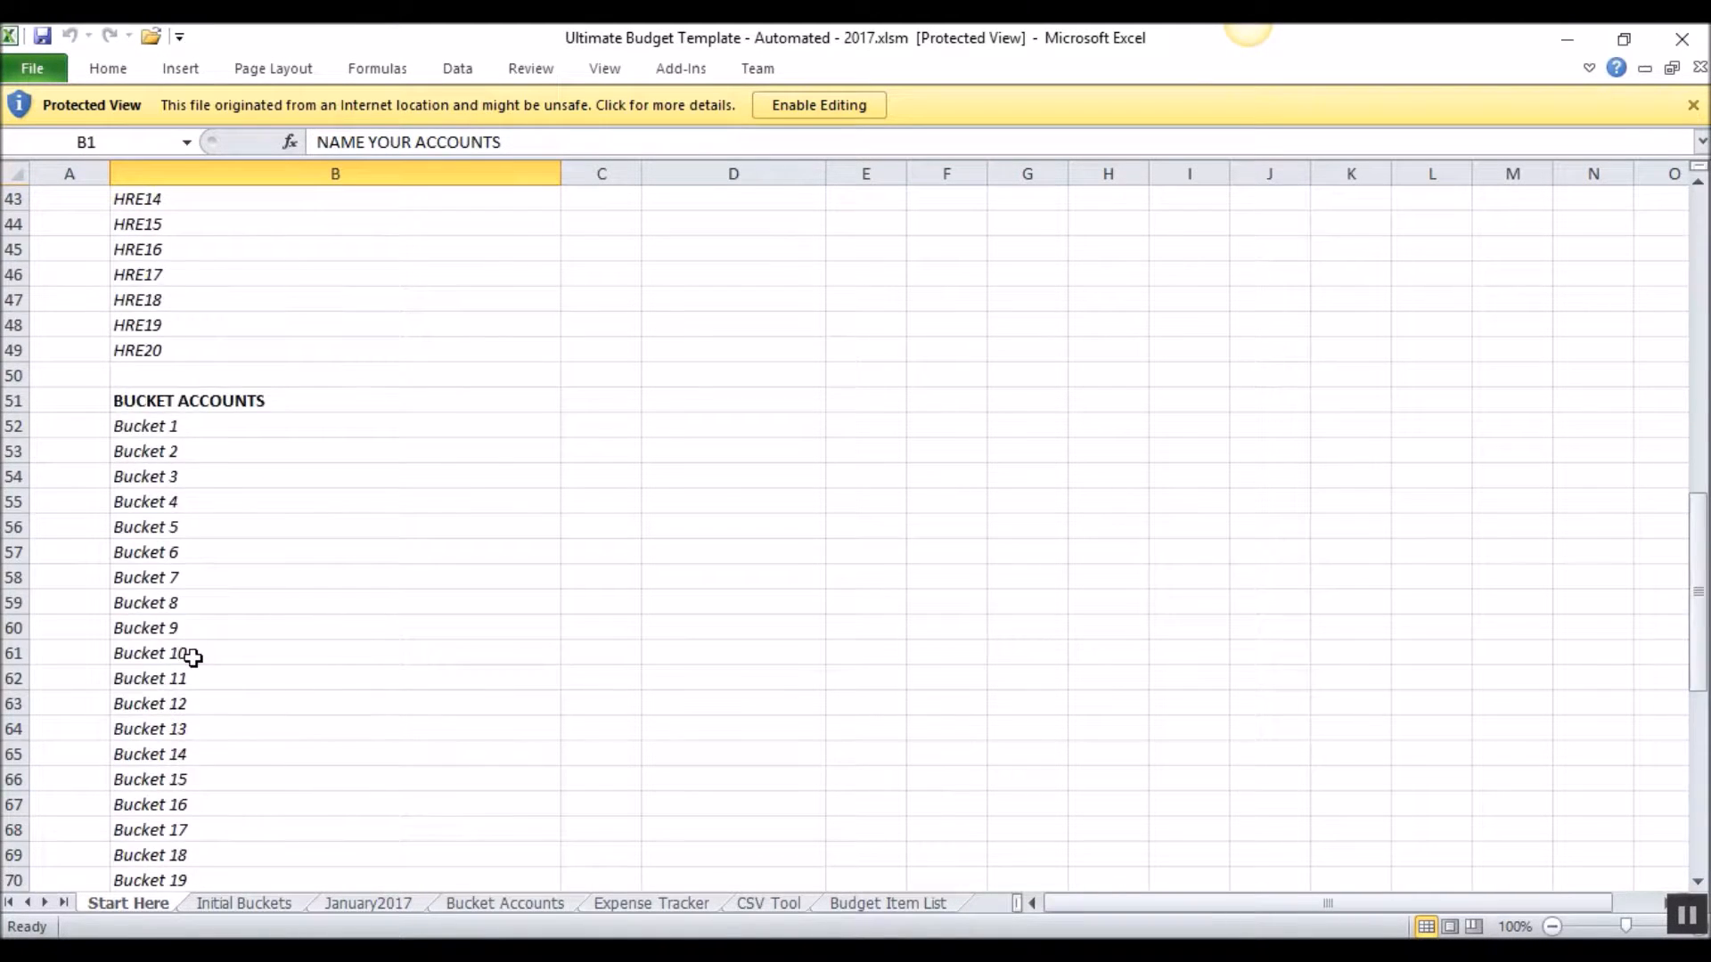
{"action": "scroll", "coordinate": [188, 670], "scroll_direction": "up", "scroll_amount": 6}
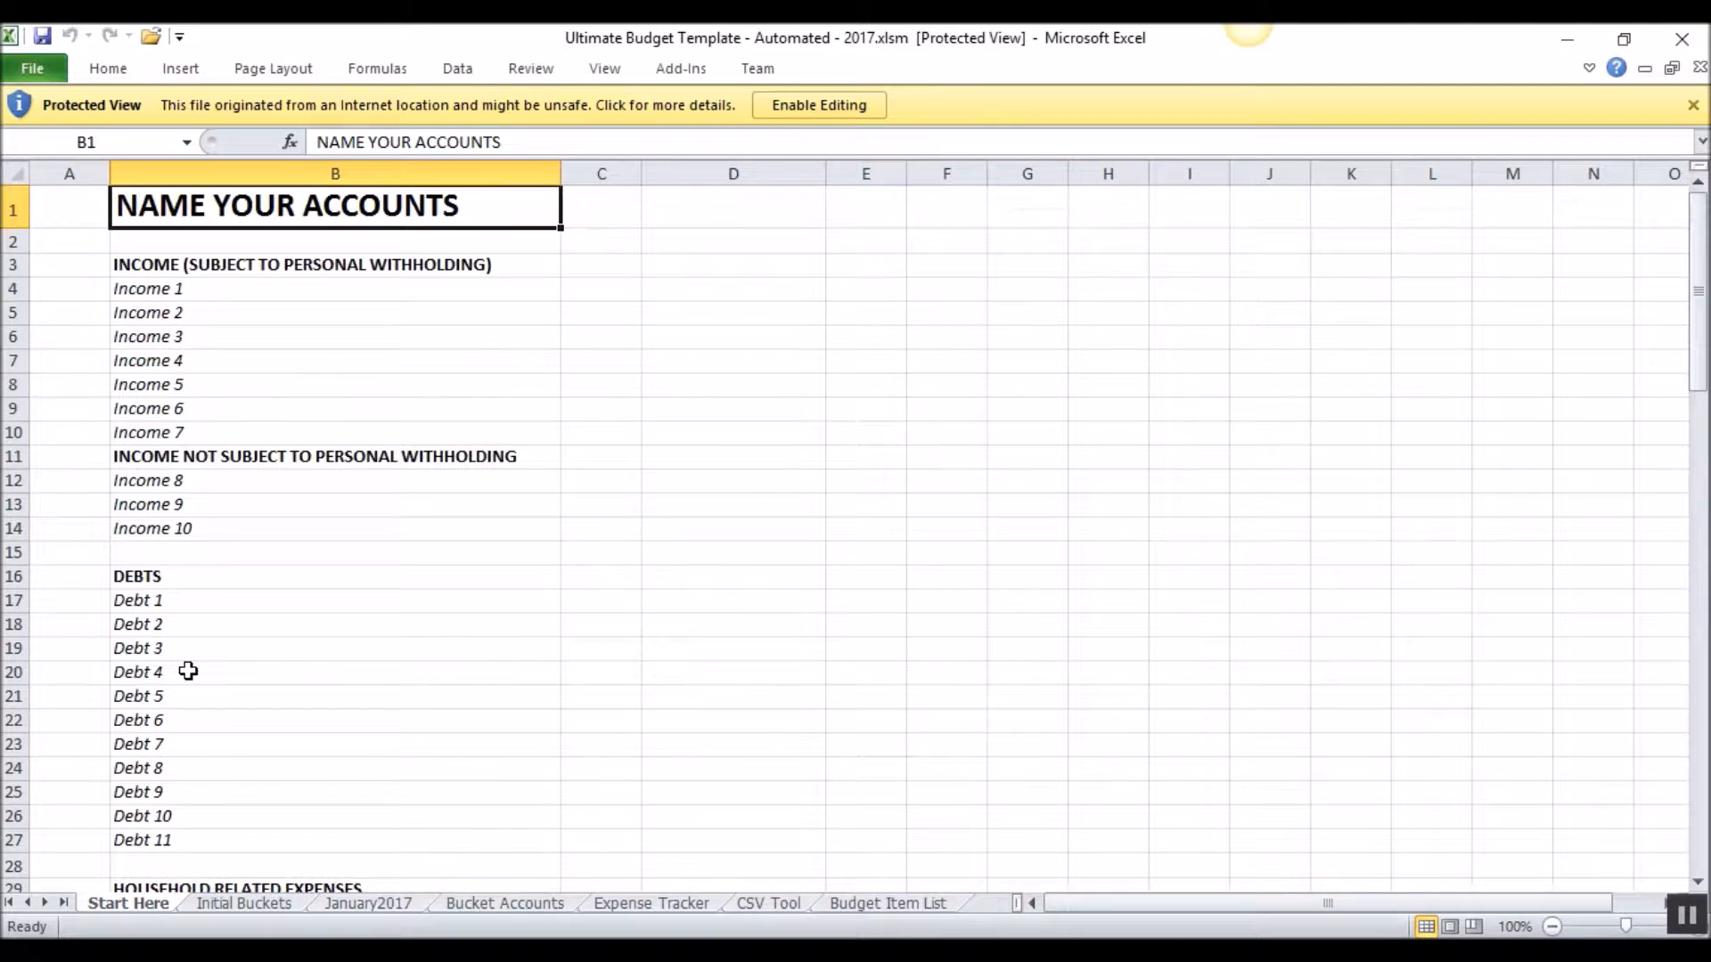
Inspect the first three income names and the Debt 2 entry, down to the household related expenses
{"action": "left_click", "coordinate": [147, 287]}
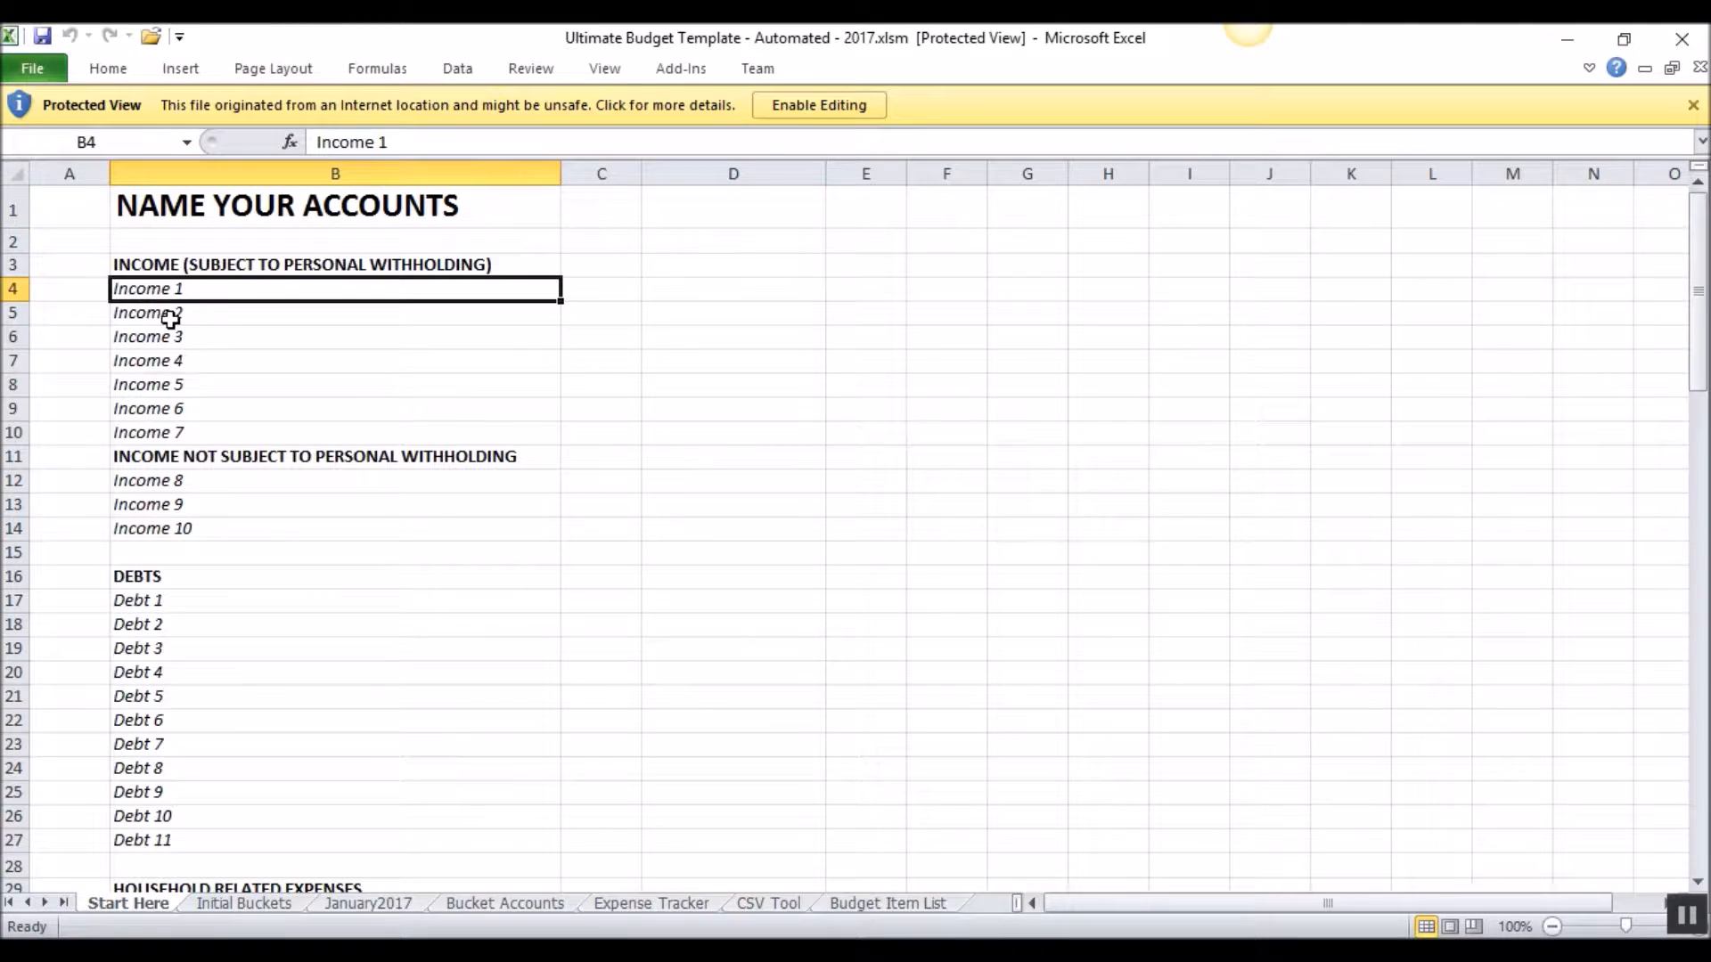
{"action": "left_click", "coordinate": [160, 312]}
{"action": "left_click", "coordinate": [164, 330]}
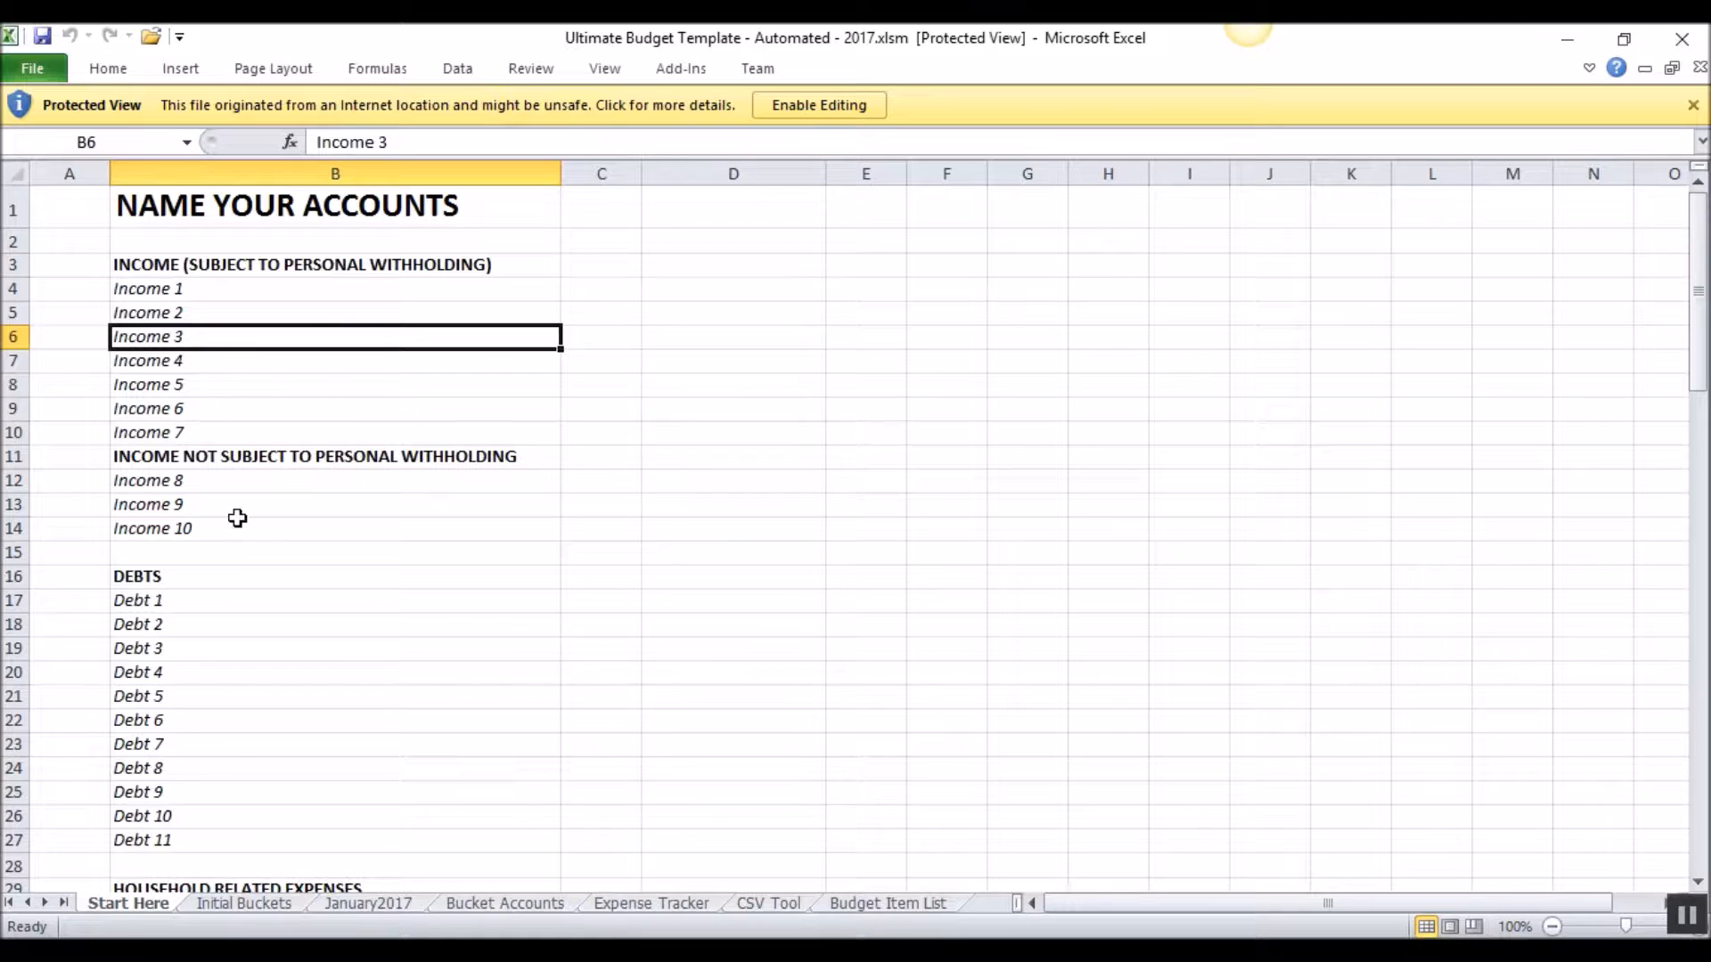
{"action": "left_click", "coordinate": [163, 624]}
{"action": "scroll", "coordinate": [217, 687], "scroll_direction": "down", "scroll_amount": 3}
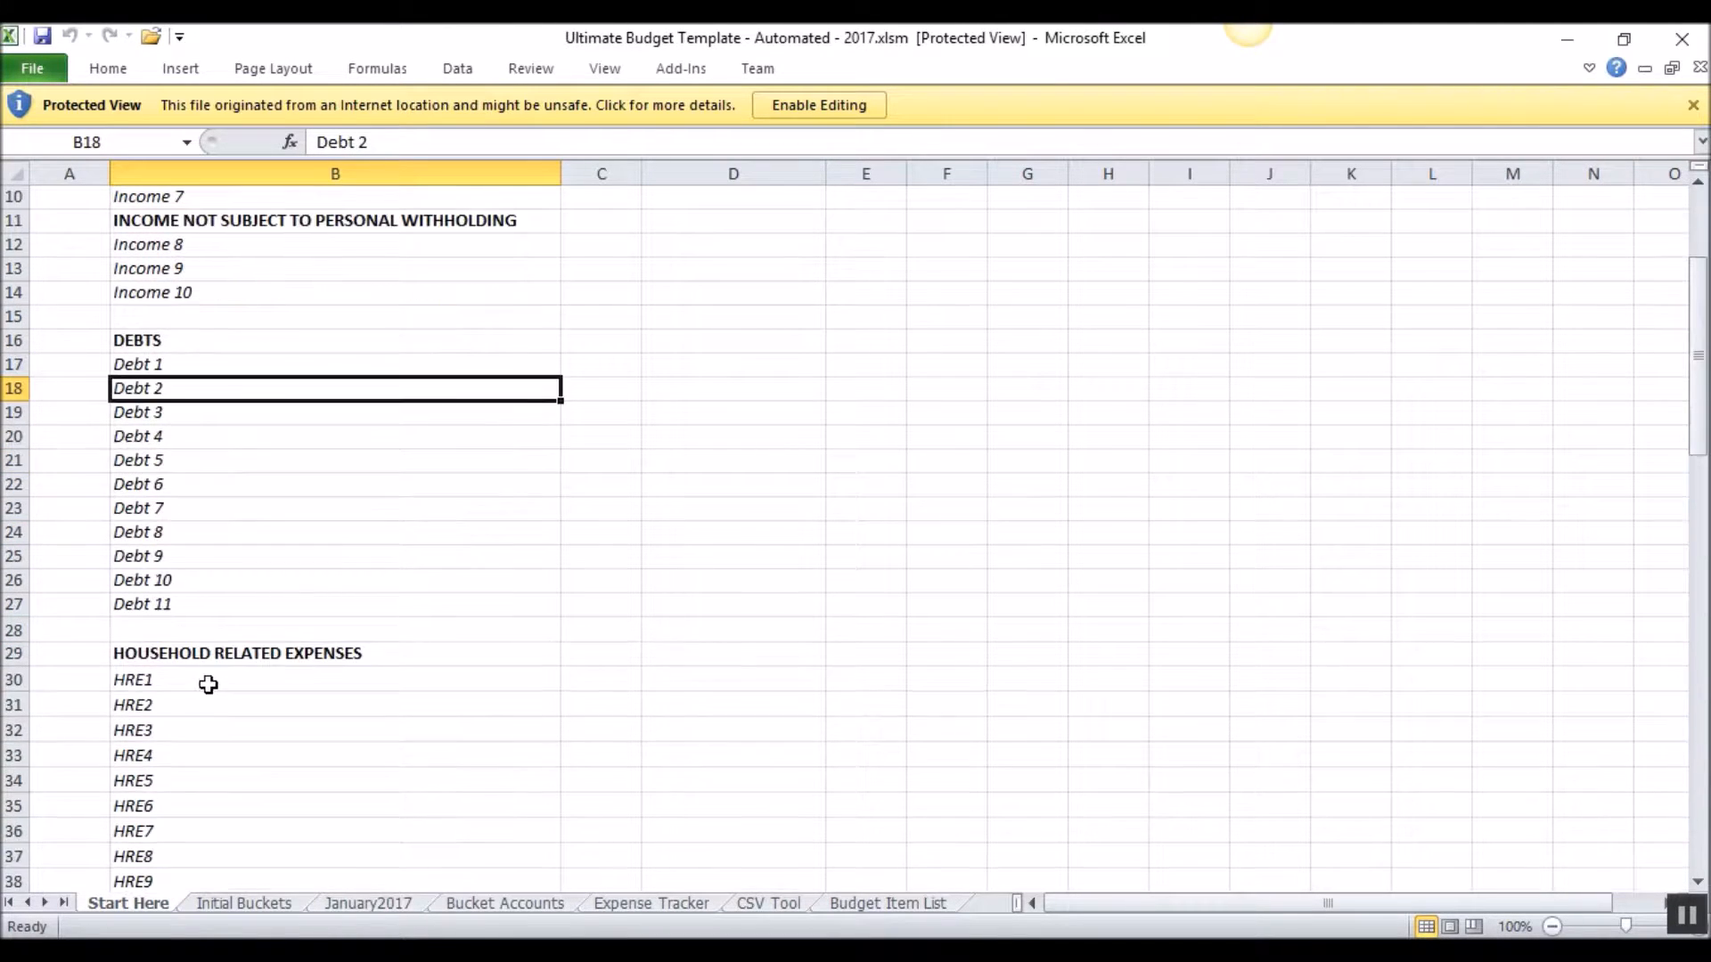
Inspect the Starting Checking Account Balance amount on the Initial Buckets sheet
{"action": "left_click", "coordinate": [252, 906]}
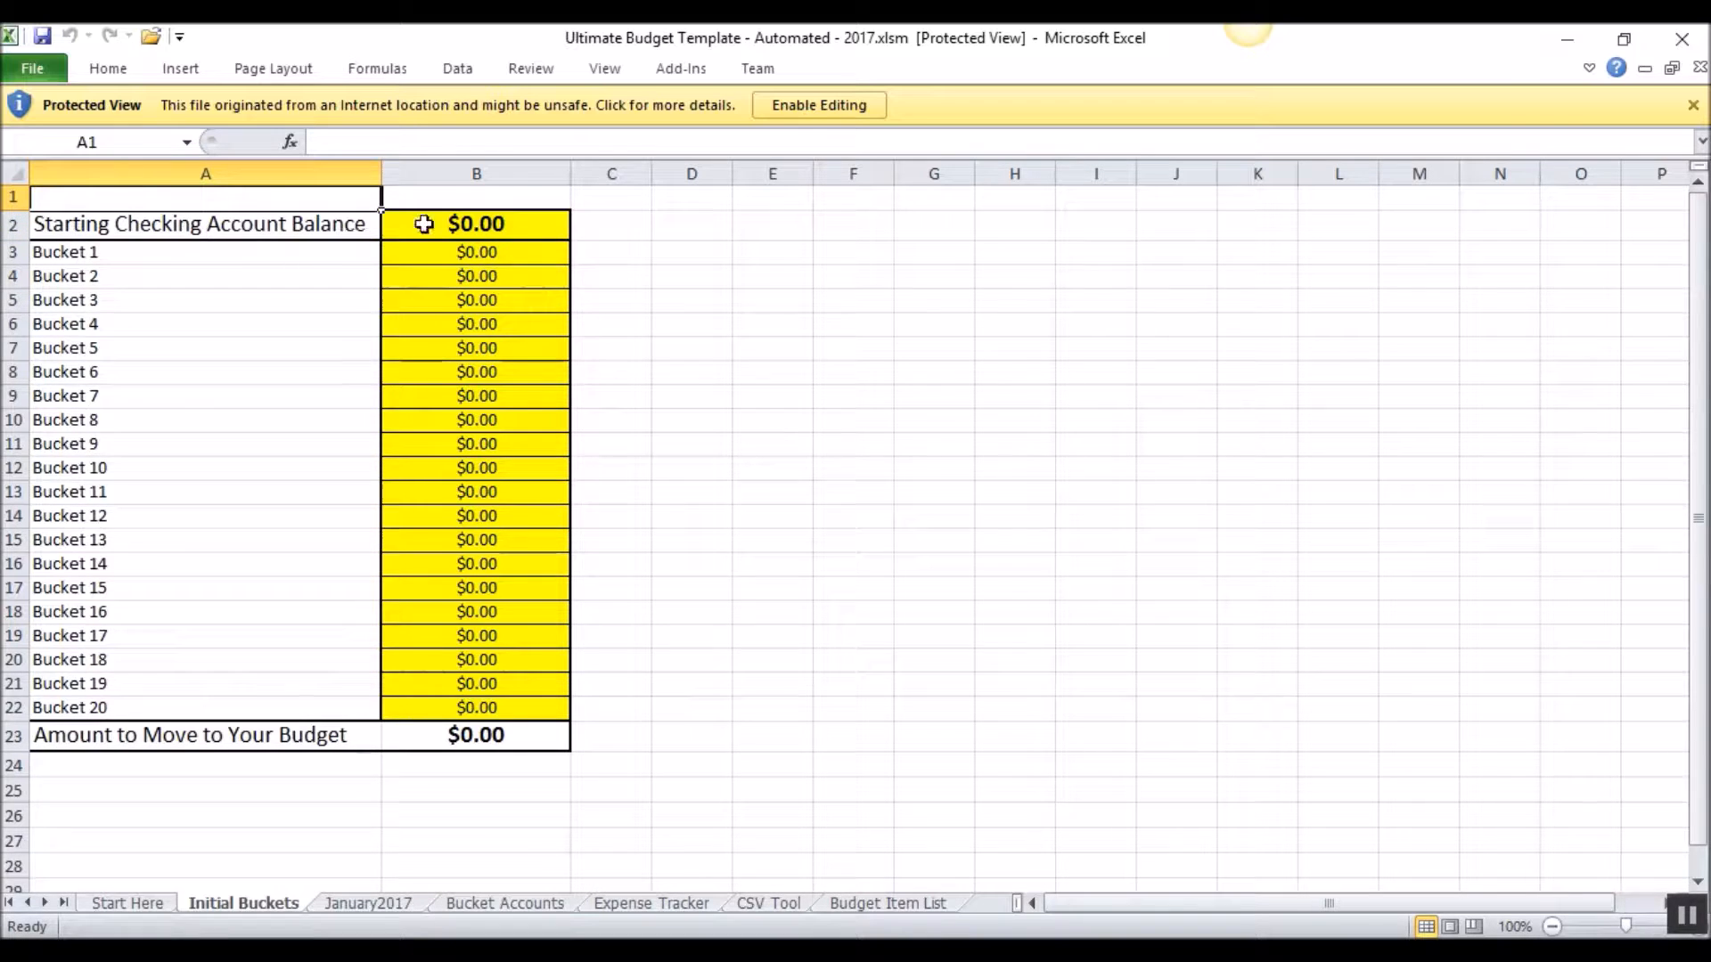
{"action": "left_click", "coordinate": [489, 228]}
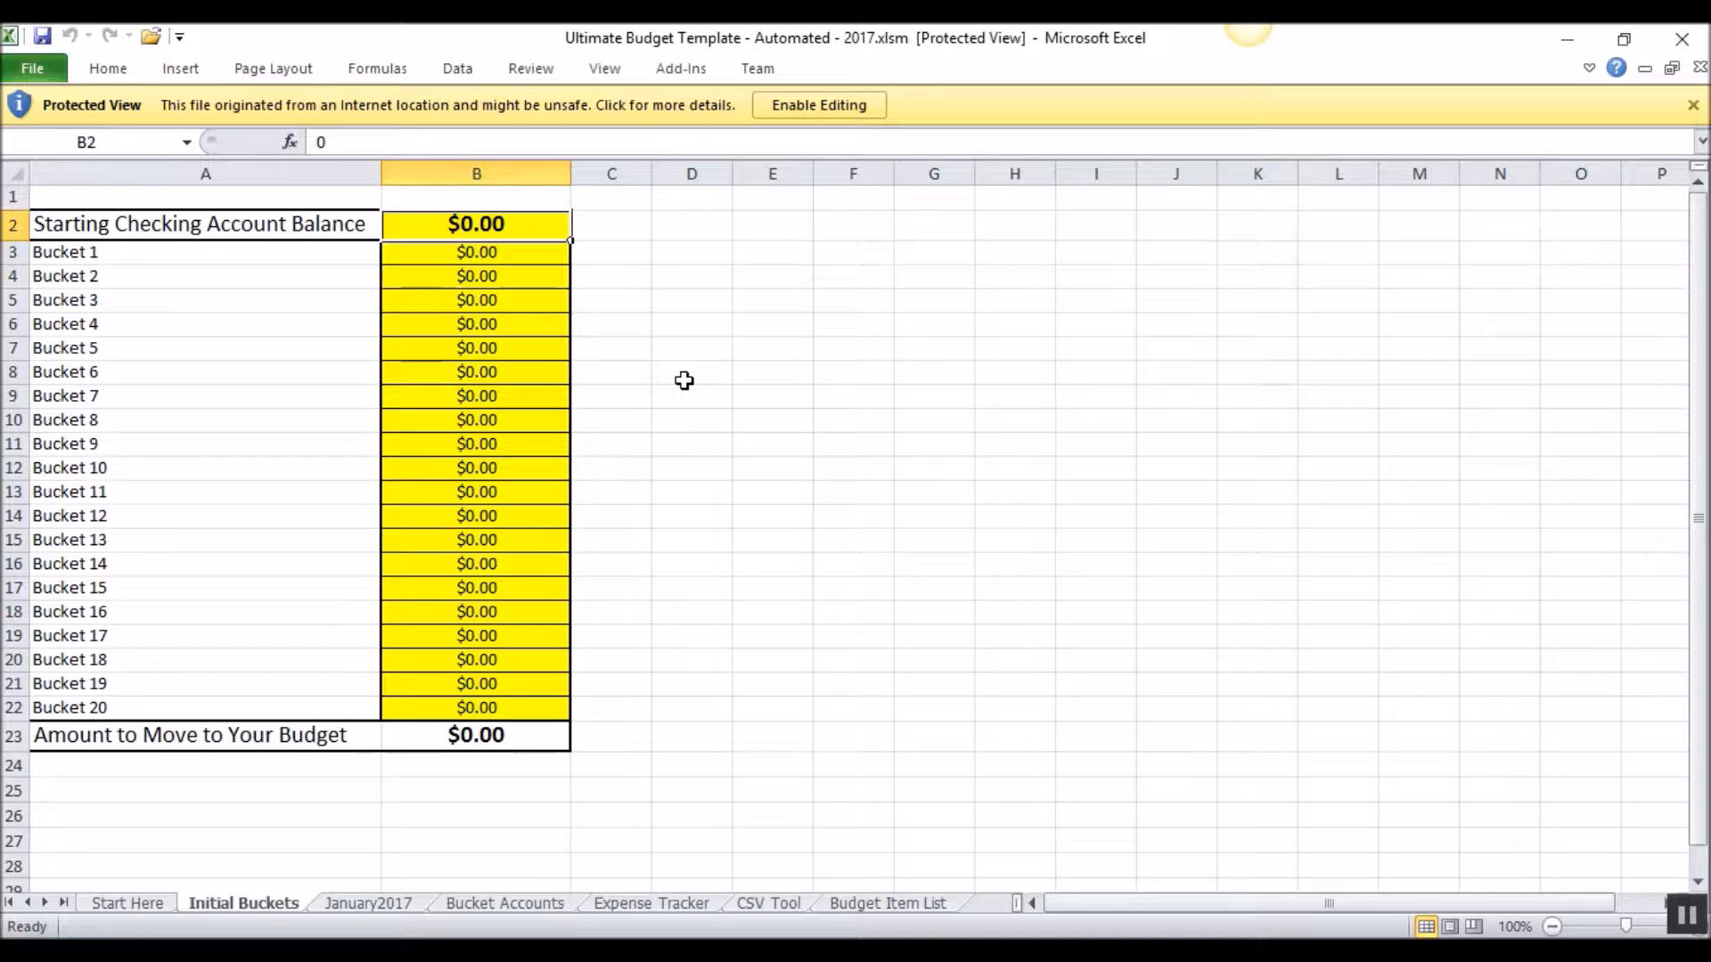
Examine the Step 1 through Step 4b sections and the Total Weekly row on the January2017 sheet
{"action": "left_click", "coordinate": [373, 902]}
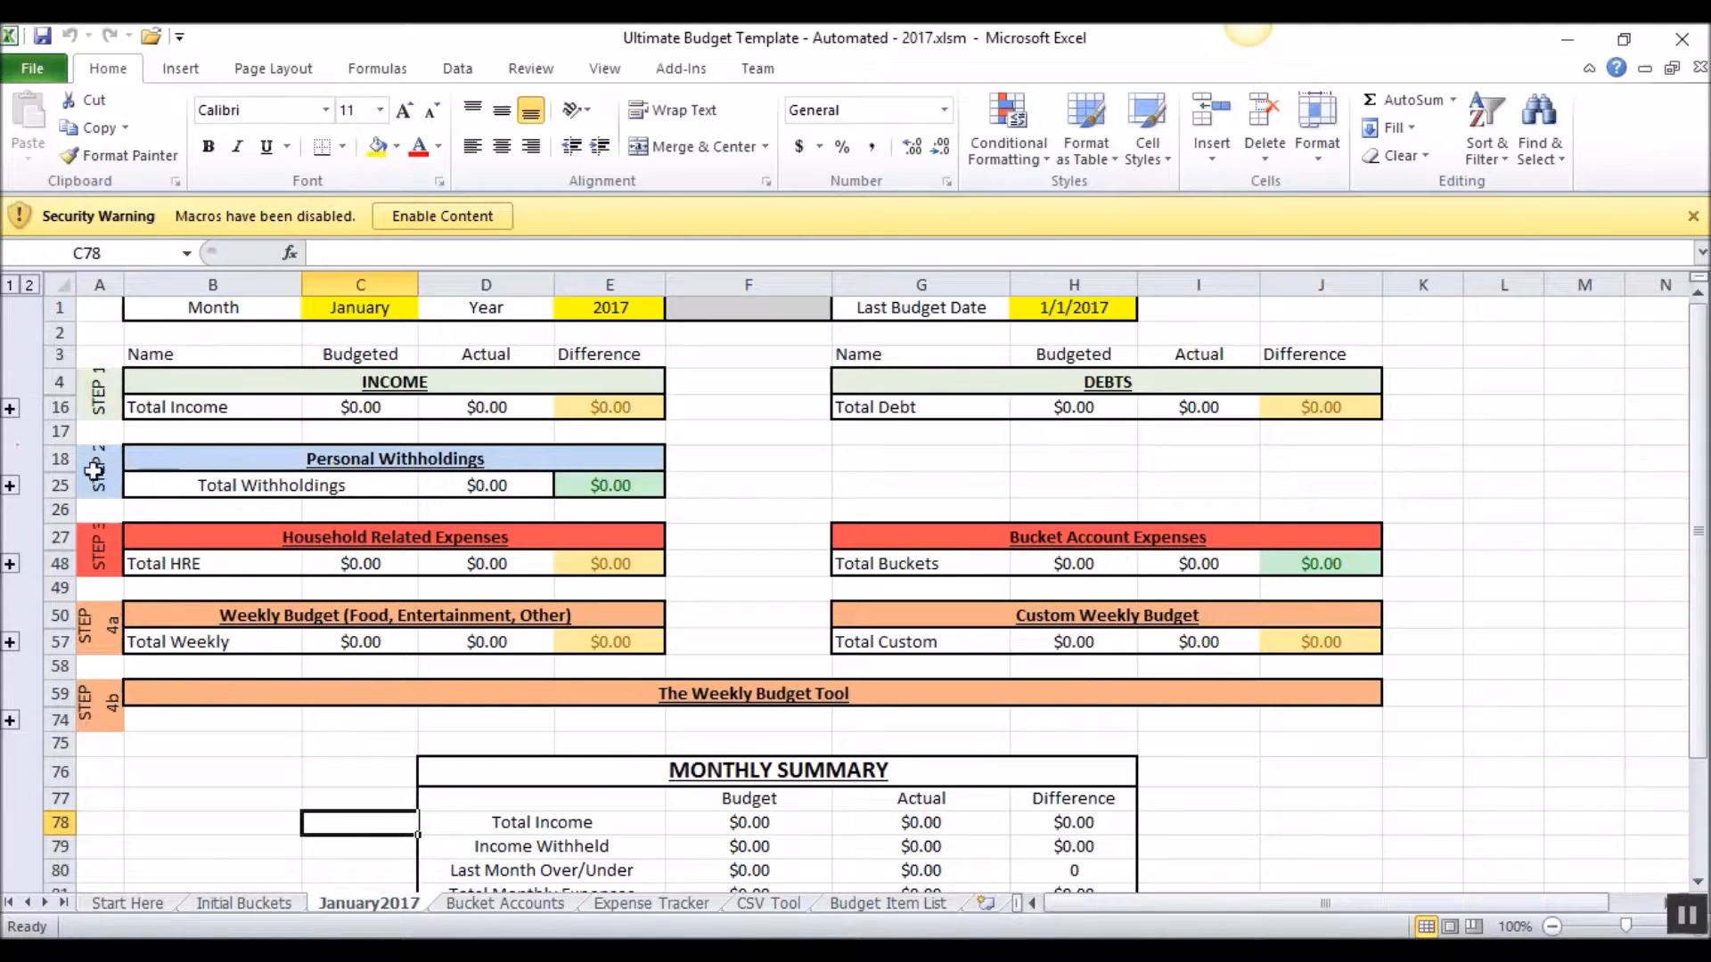
{"action": "left_click", "coordinate": [103, 397]}
{"action": "left_click", "coordinate": [103, 467]}
{"action": "left_click", "coordinate": [98, 560]}
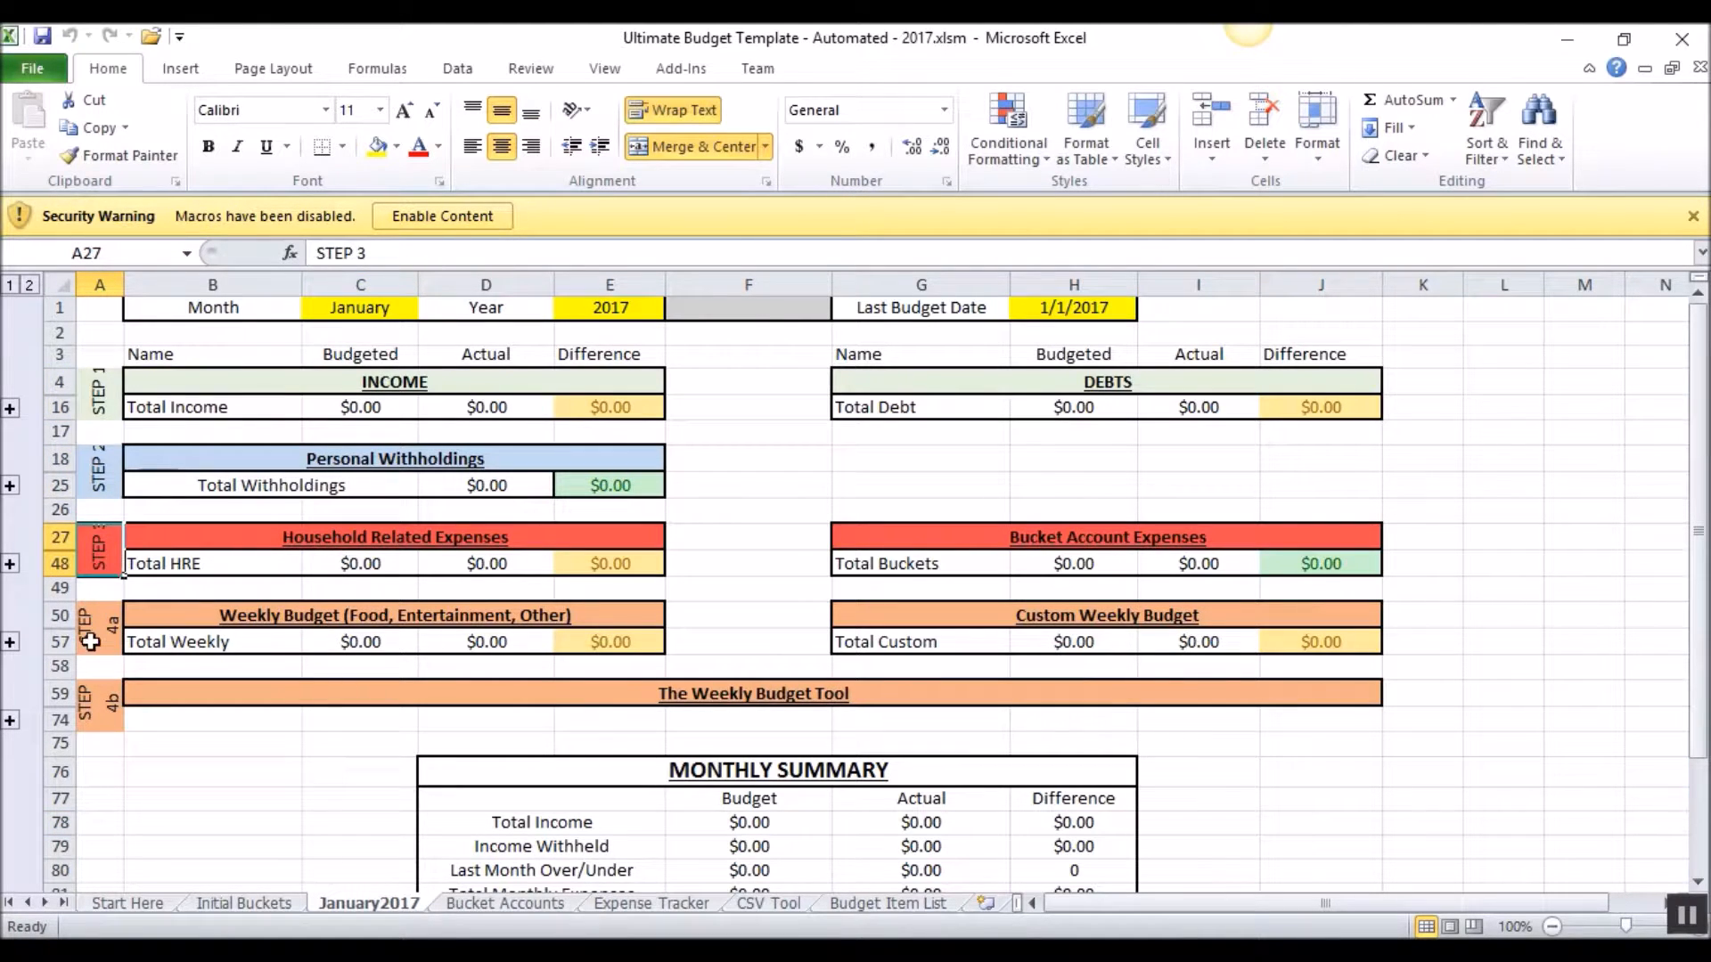
{"action": "left_click", "coordinate": [96, 638]}
{"action": "left_click", "coordinate": [100, 698]}
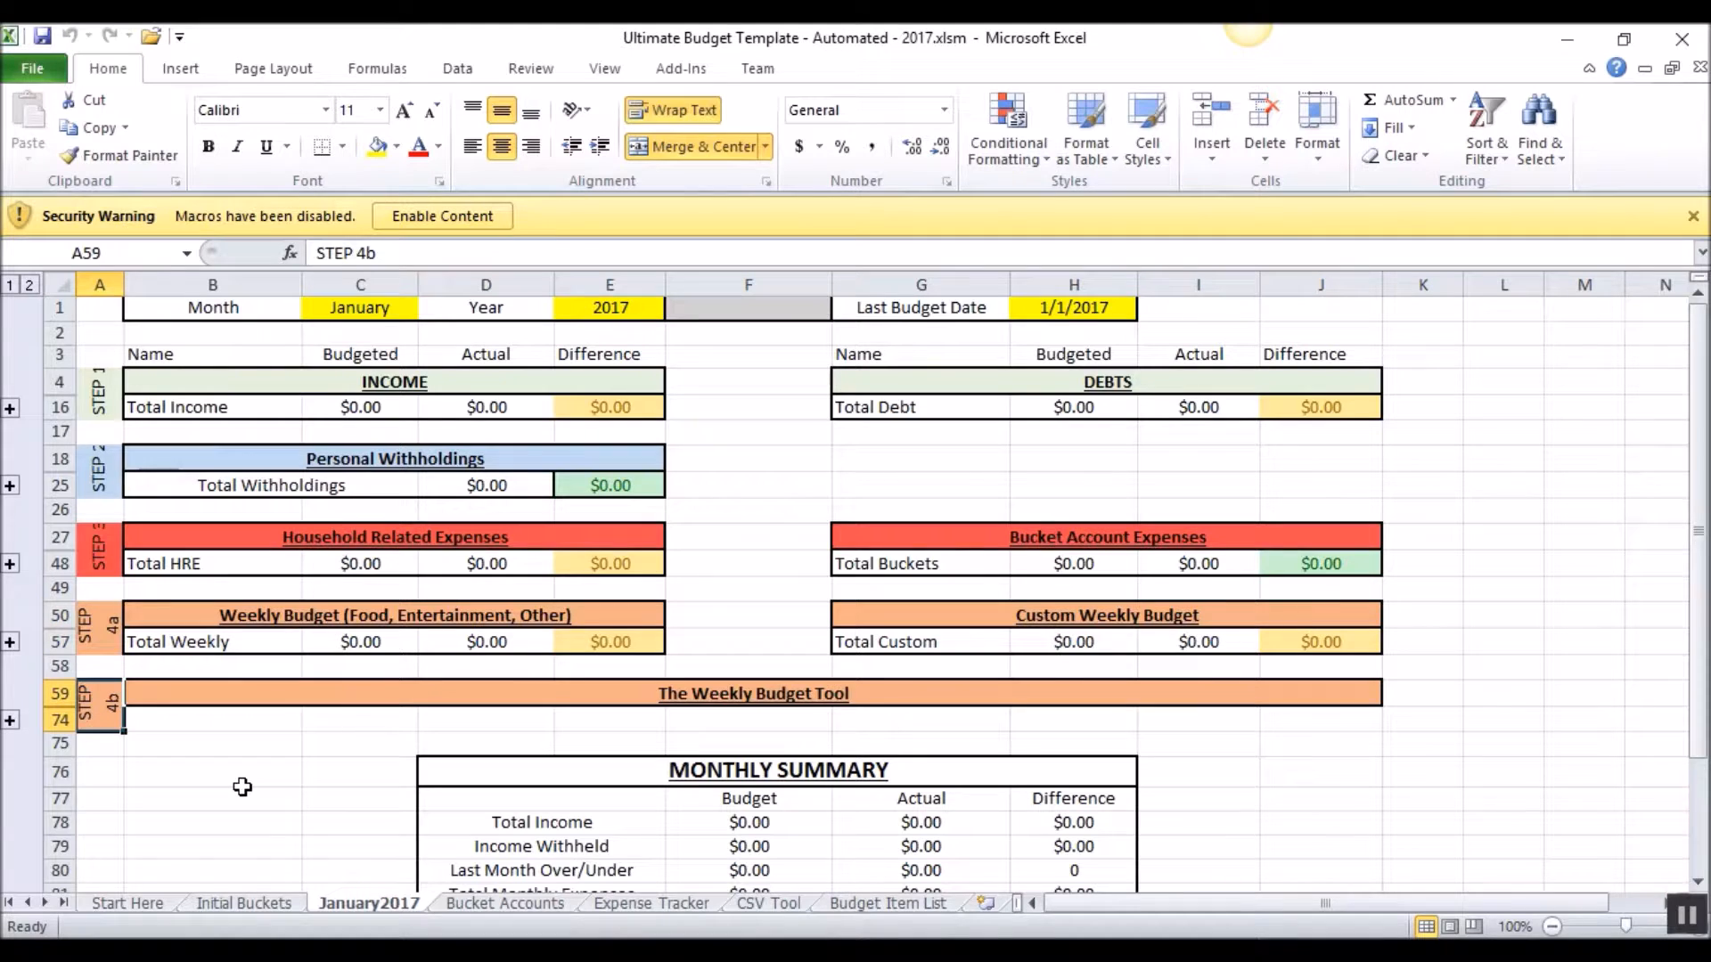
{"action": "left_click_drag", "start_coordinate": [101, 631], "coordinate": [103, 700]}
{"action": "left_click", "coordinate": [199, 649]}
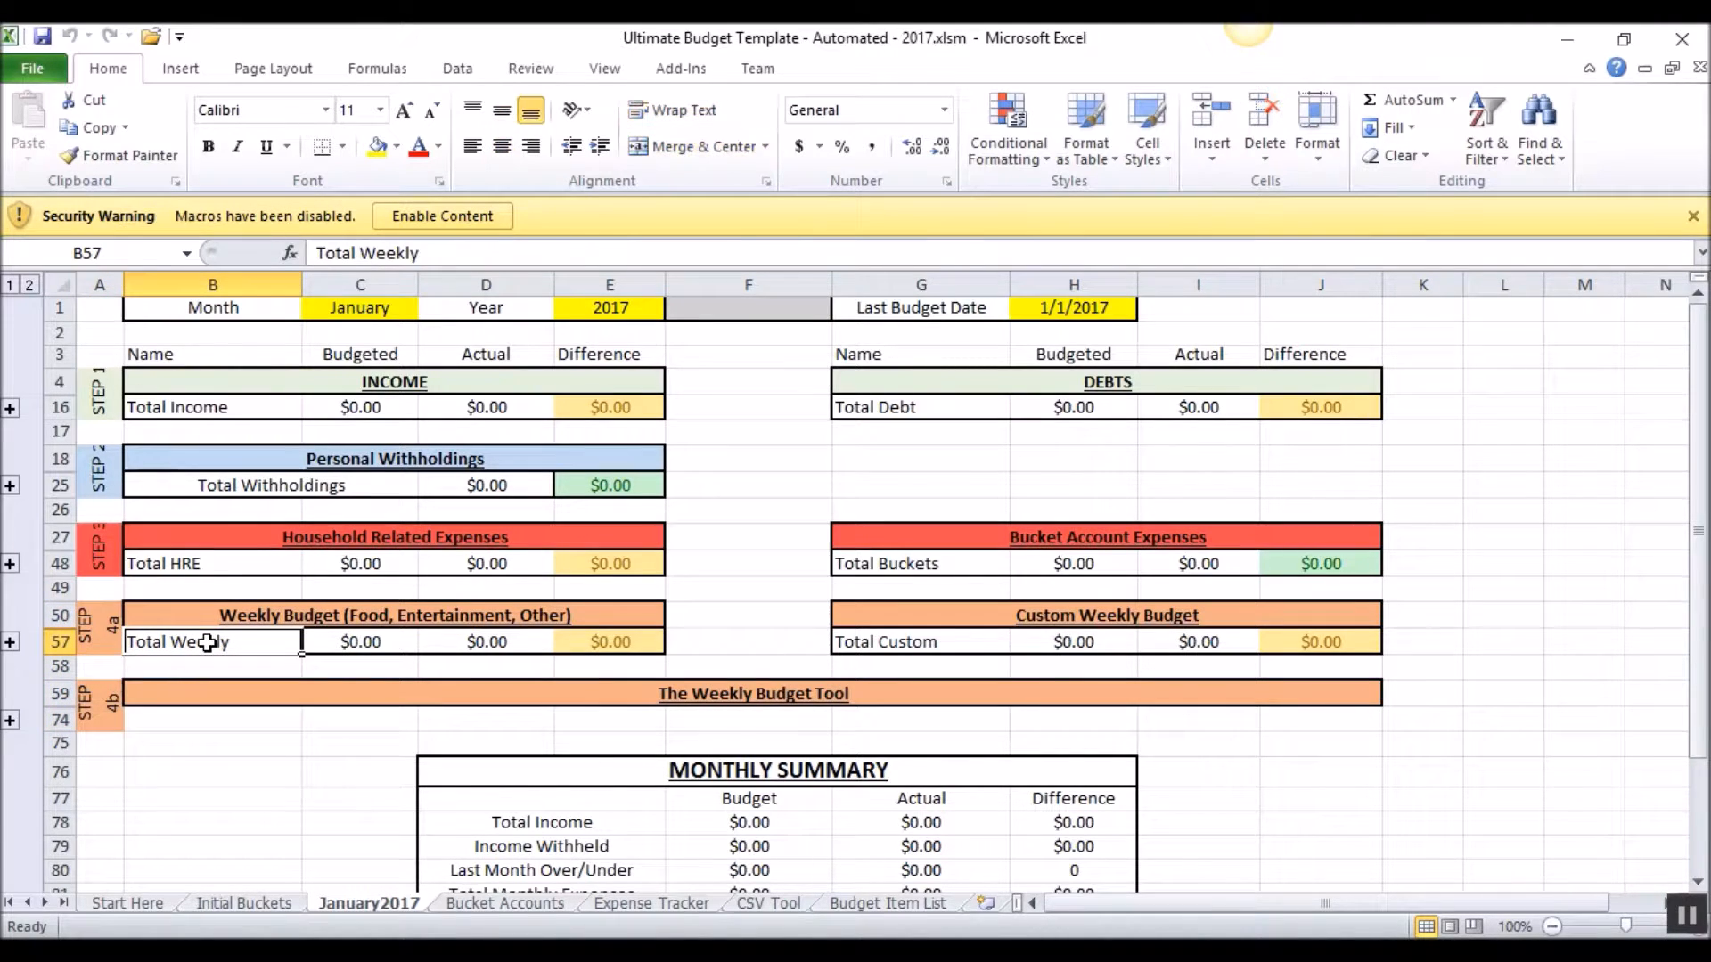
Expand the Step 1 section of the January2017 sheet and inspect its income and debt names
{"action": "left_click", "coordinate": [10, 410]}
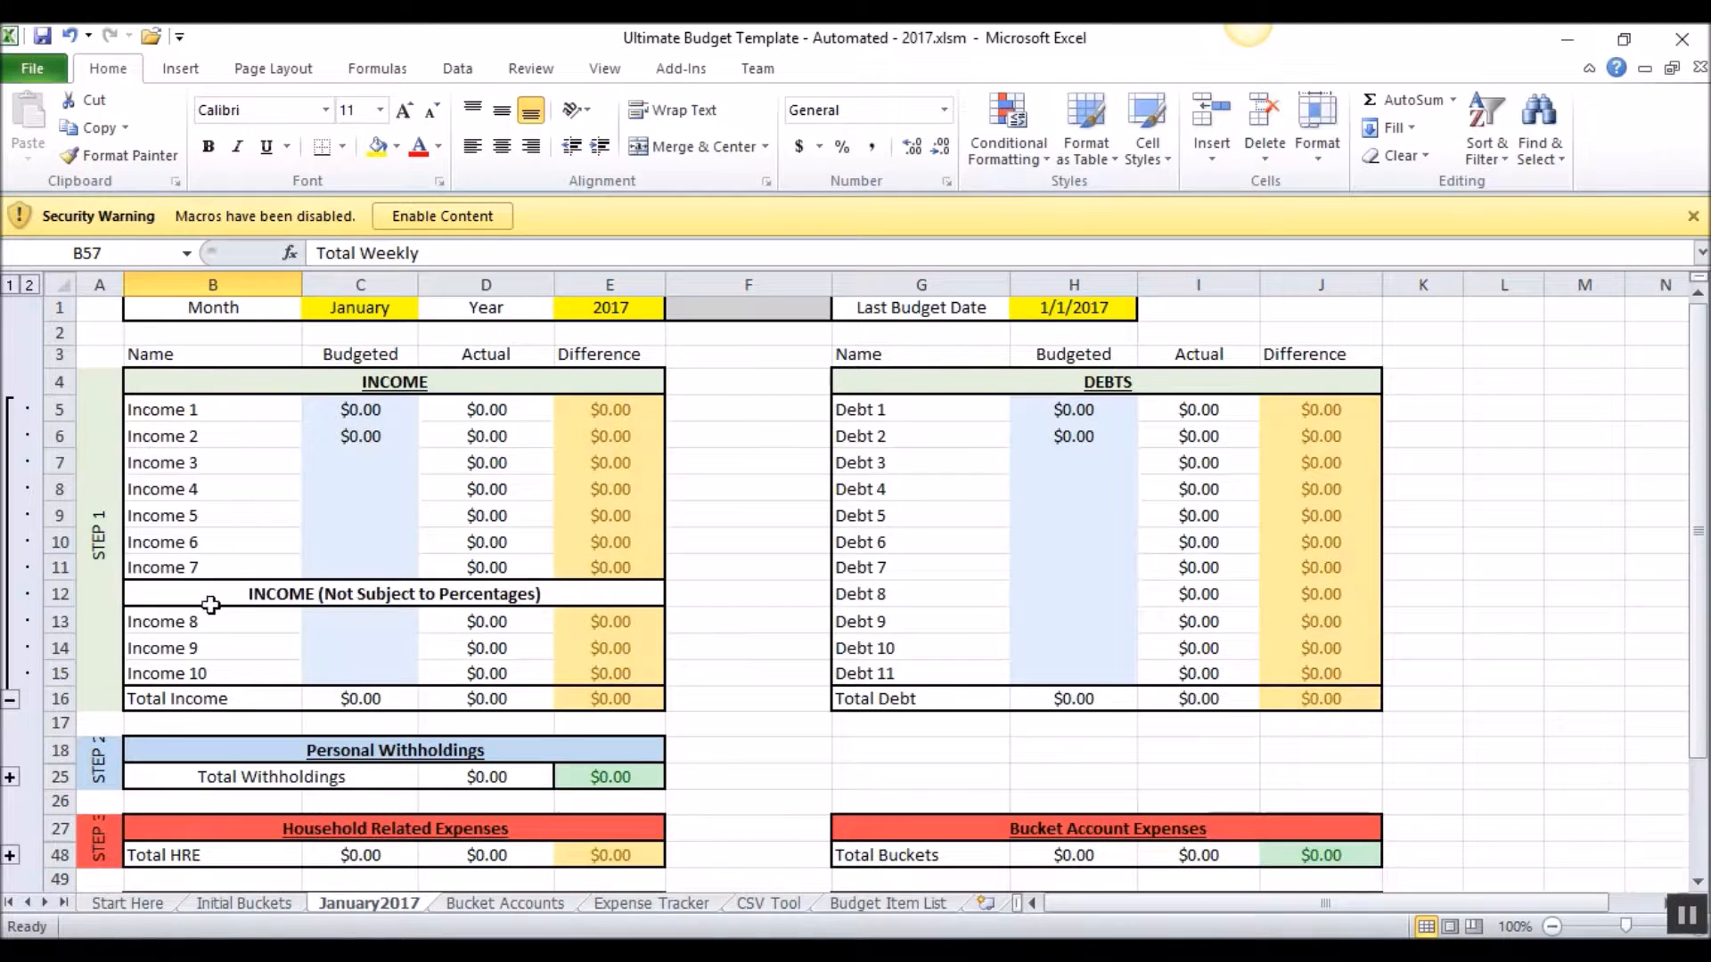
{"action": "left_click_drag", "start_coordinate": [169, 410], "coordinate": [189, 672]}
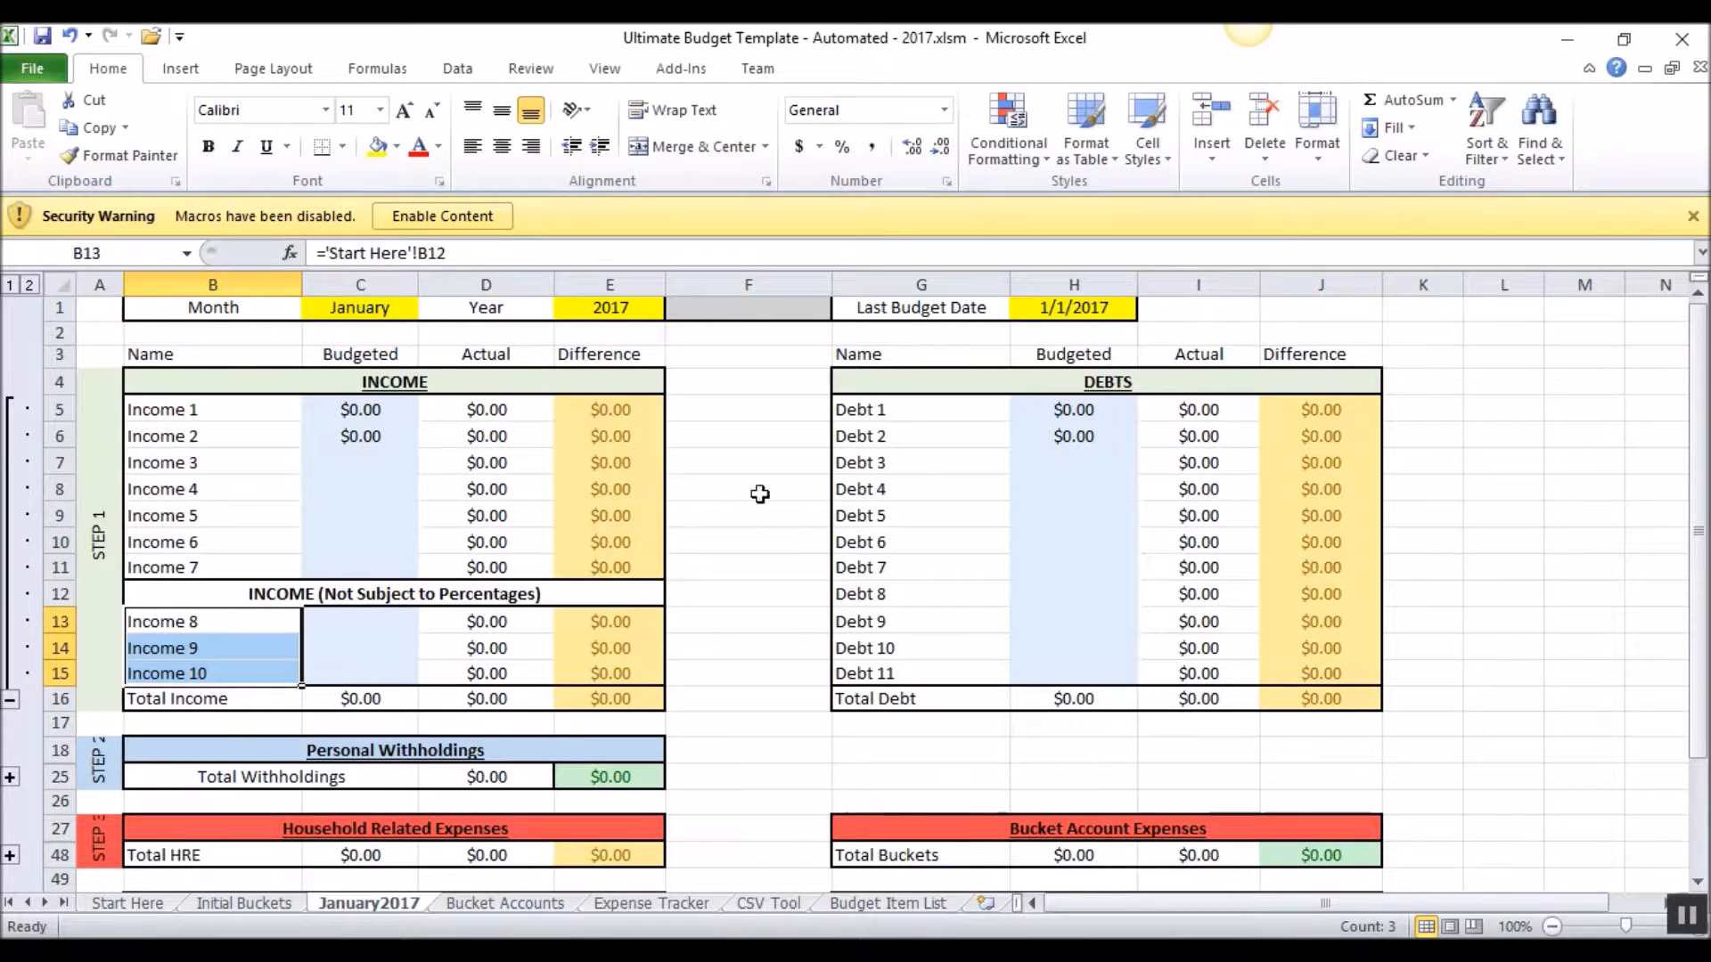
{"action": "left_click_drag", "start_coordinate": [867, 417], "coordinate": [876, 673]}
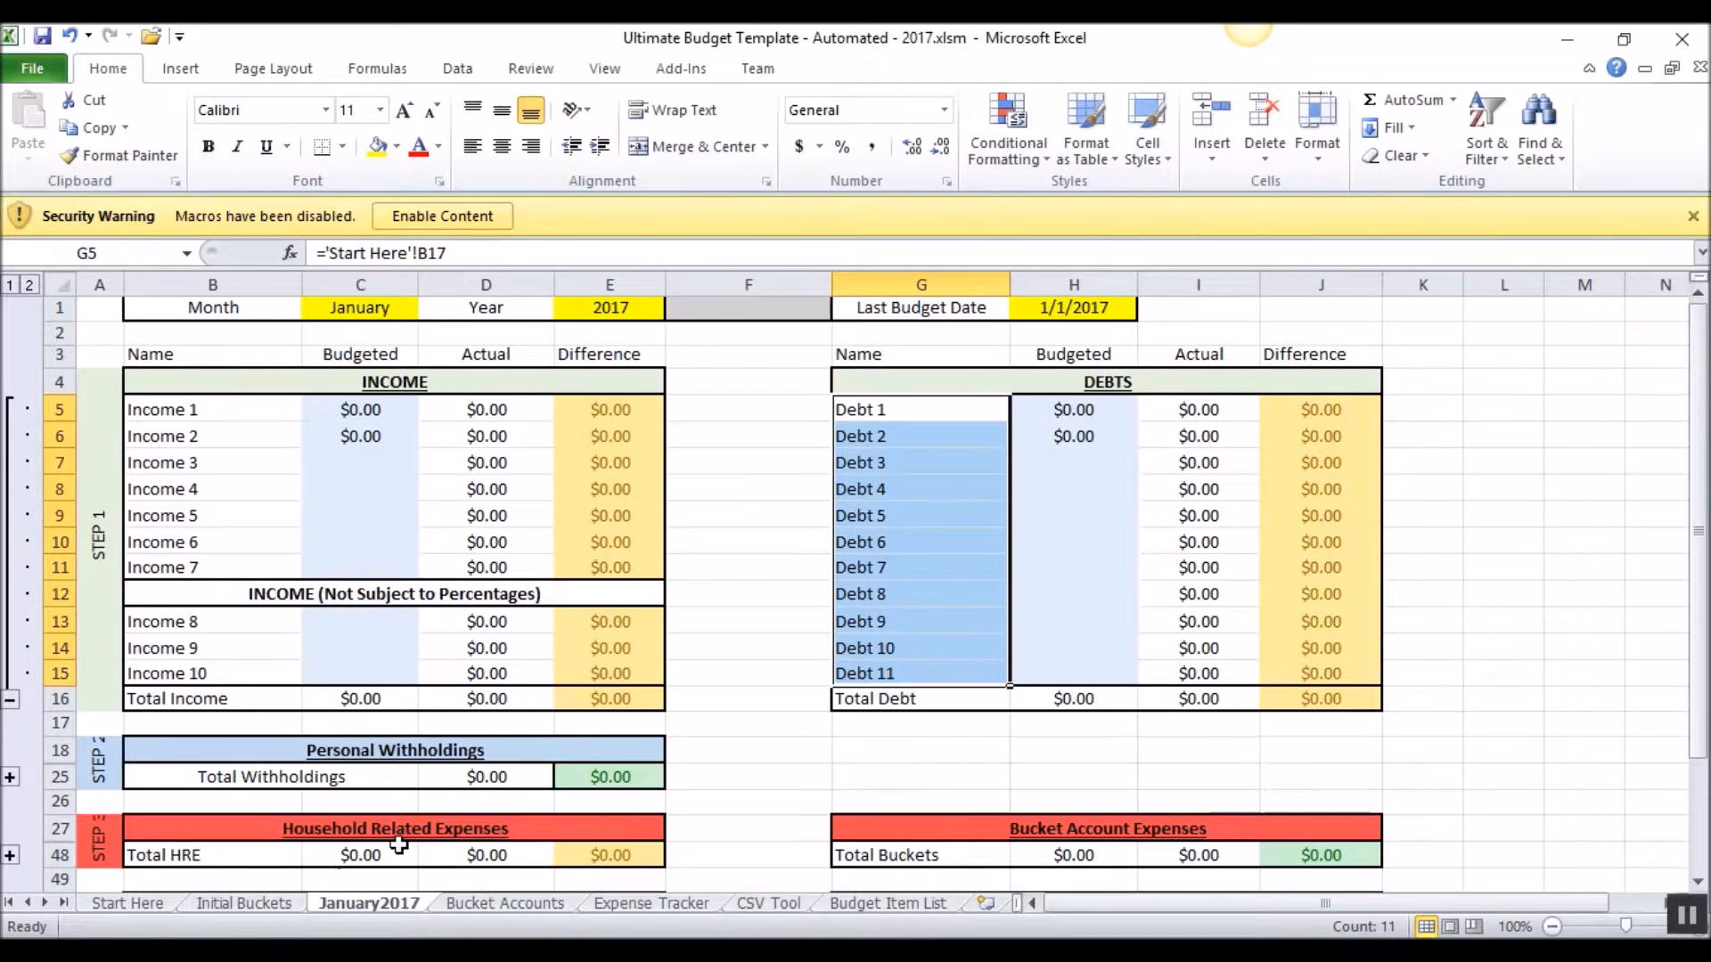
Inspect the corresponding income and debt name lists on the Start Here sheet
{"action": "left_click", "coordinate": [134, 906]}
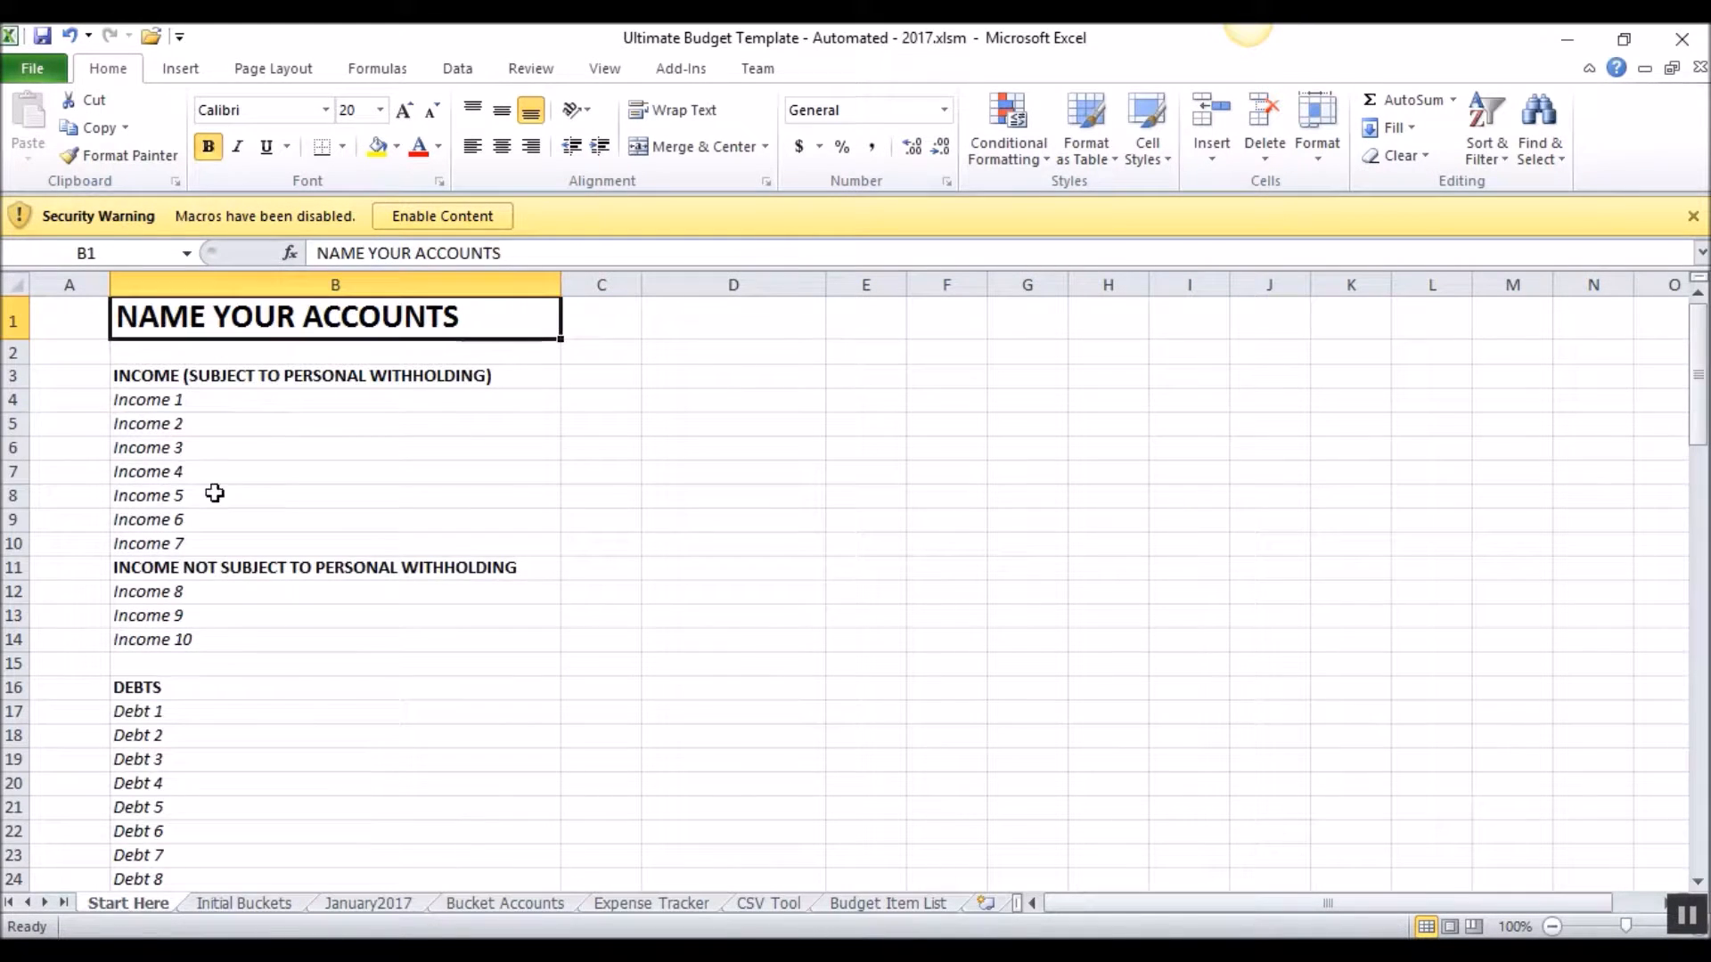
{"action": "left_click_drag", "start_coordinate": [144, 396], "coordinate": [154, 633]}
{"action": "left_click_drag", "start_coordinate": [136, 710], "coordinate": [161, 860]}
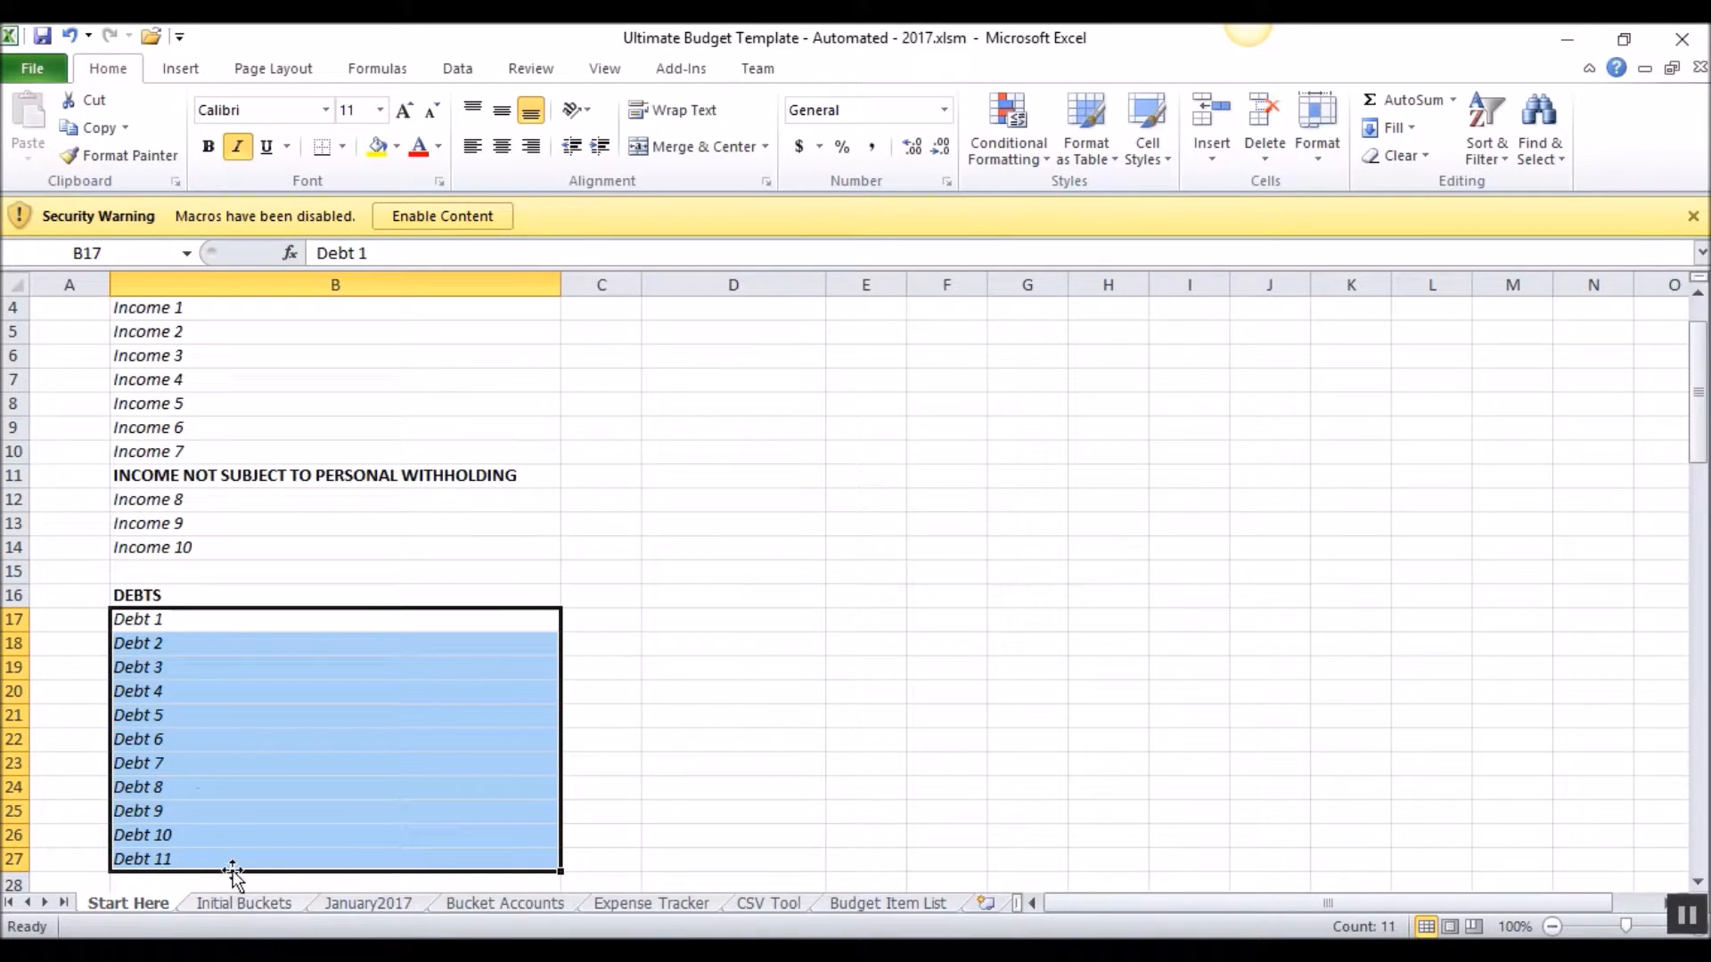
Rename Income 1 on the Start Here sheet with the earner's first name followed by "'s Income"
{"action": "left_click", "coordinate": [170, 408]}
{"action": "scroll", "coordinate": [170, 408], "scroll_direction": "up", "scroll_amount": 1}
{"action": "left_click", "coordinate": [165, 403]}
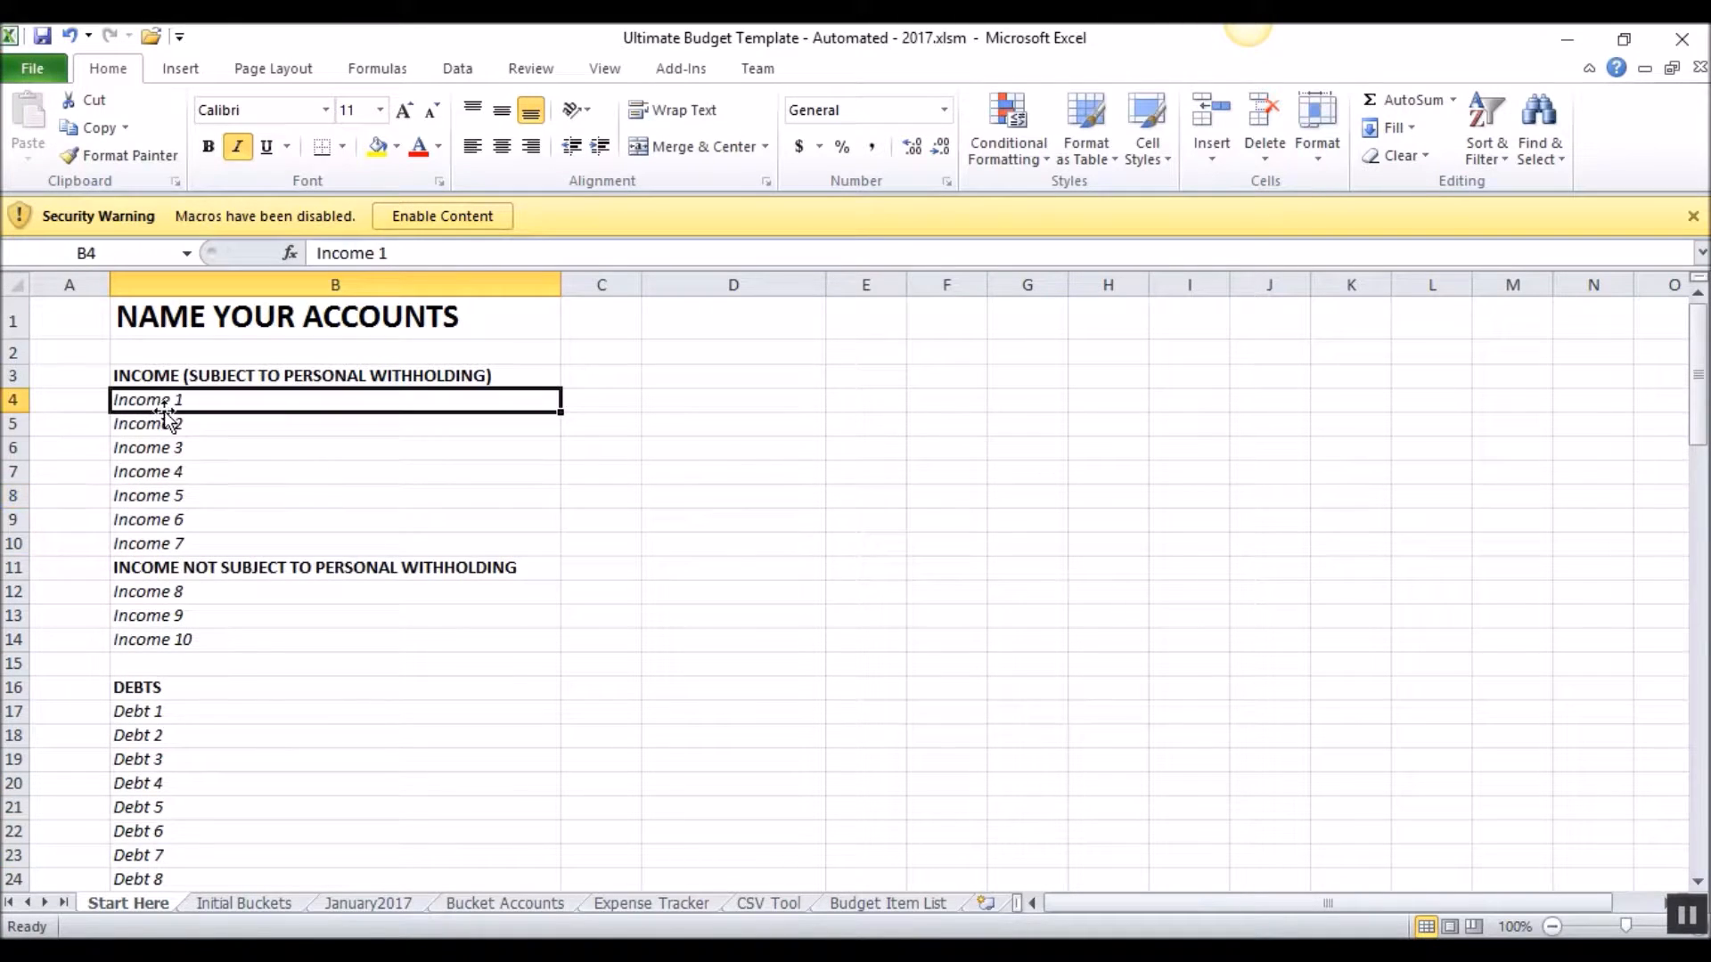
{"action": "type", "text": "Quincy"}
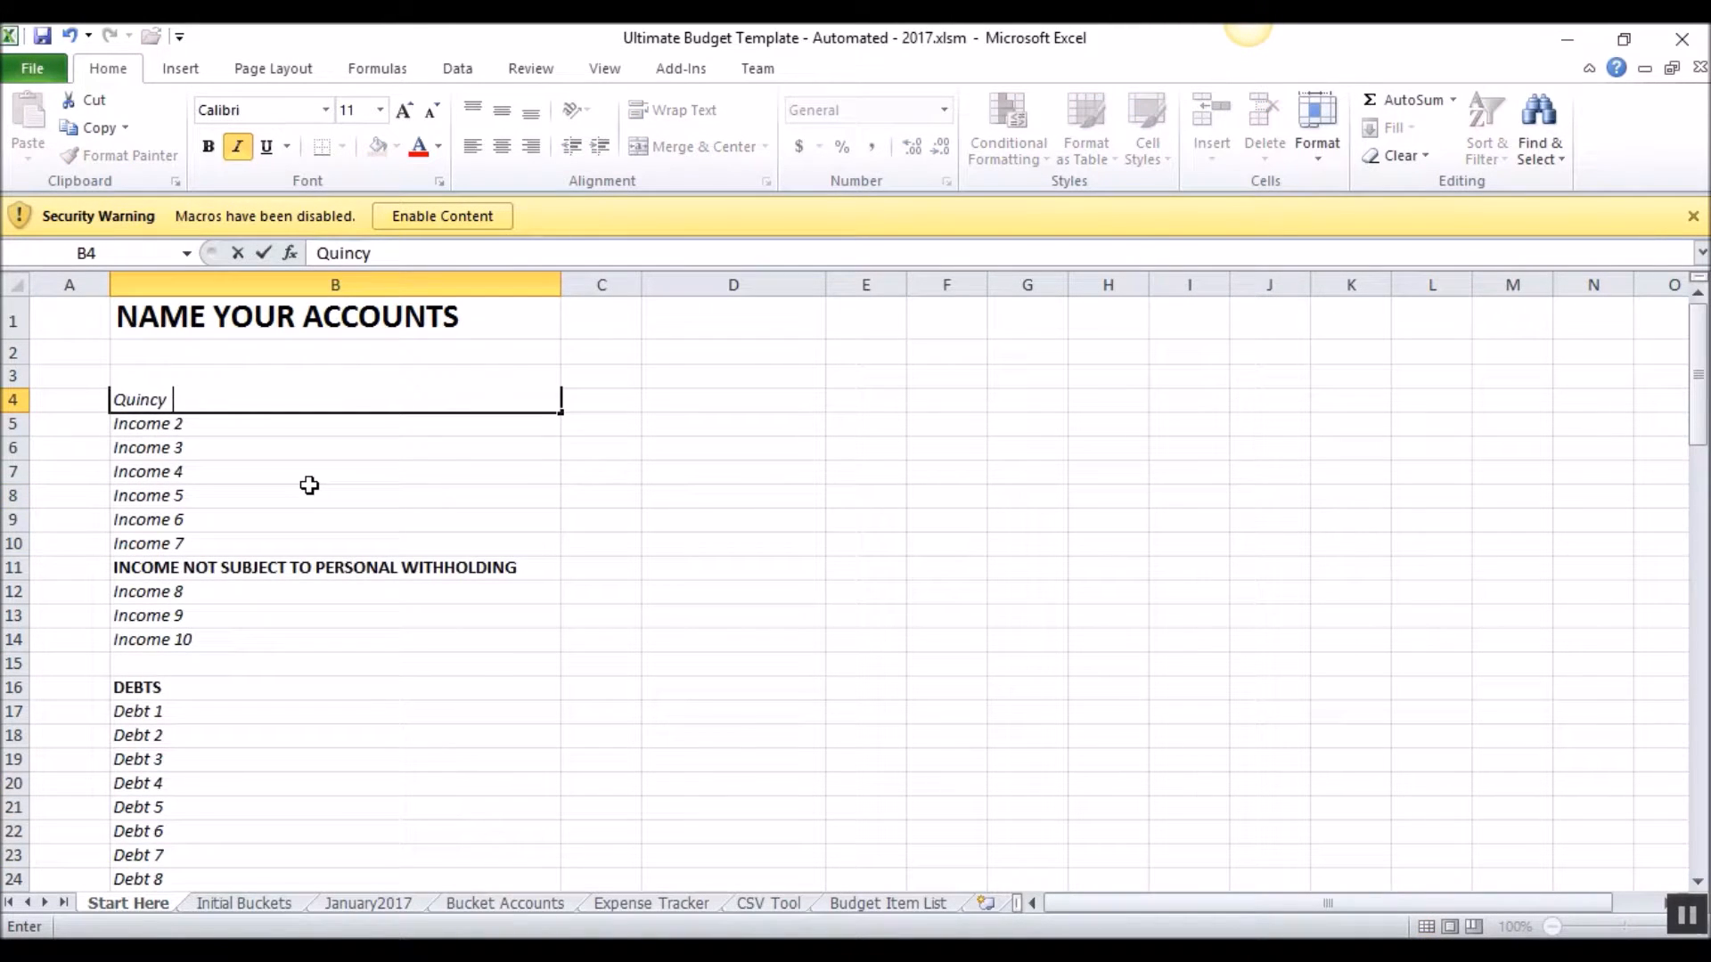
{"action": "type", "text": "'s Income"}
{"action": "left_click", "coordinate": [403, 692]}
Check the renamed first income on the January2017 sheet and set its budgeted amount to 4000
{"action": "left_click", "coordinate": [370, 902]}
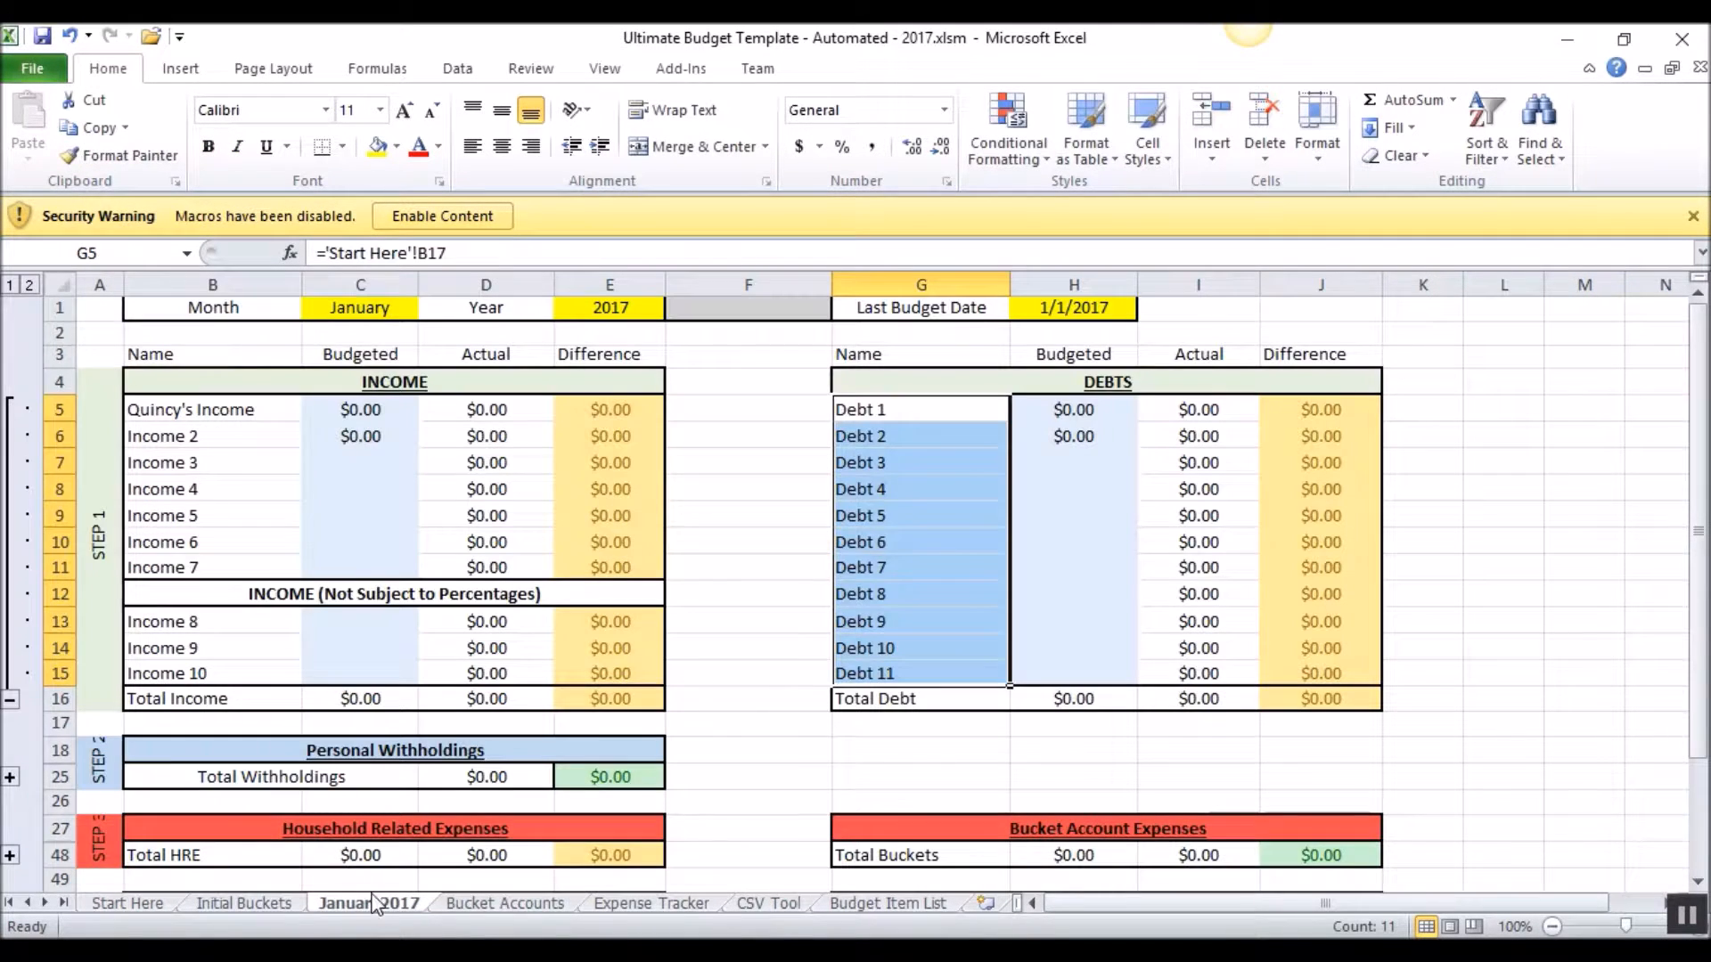
{"action": "left_click", "coordinate": [182, 408]}
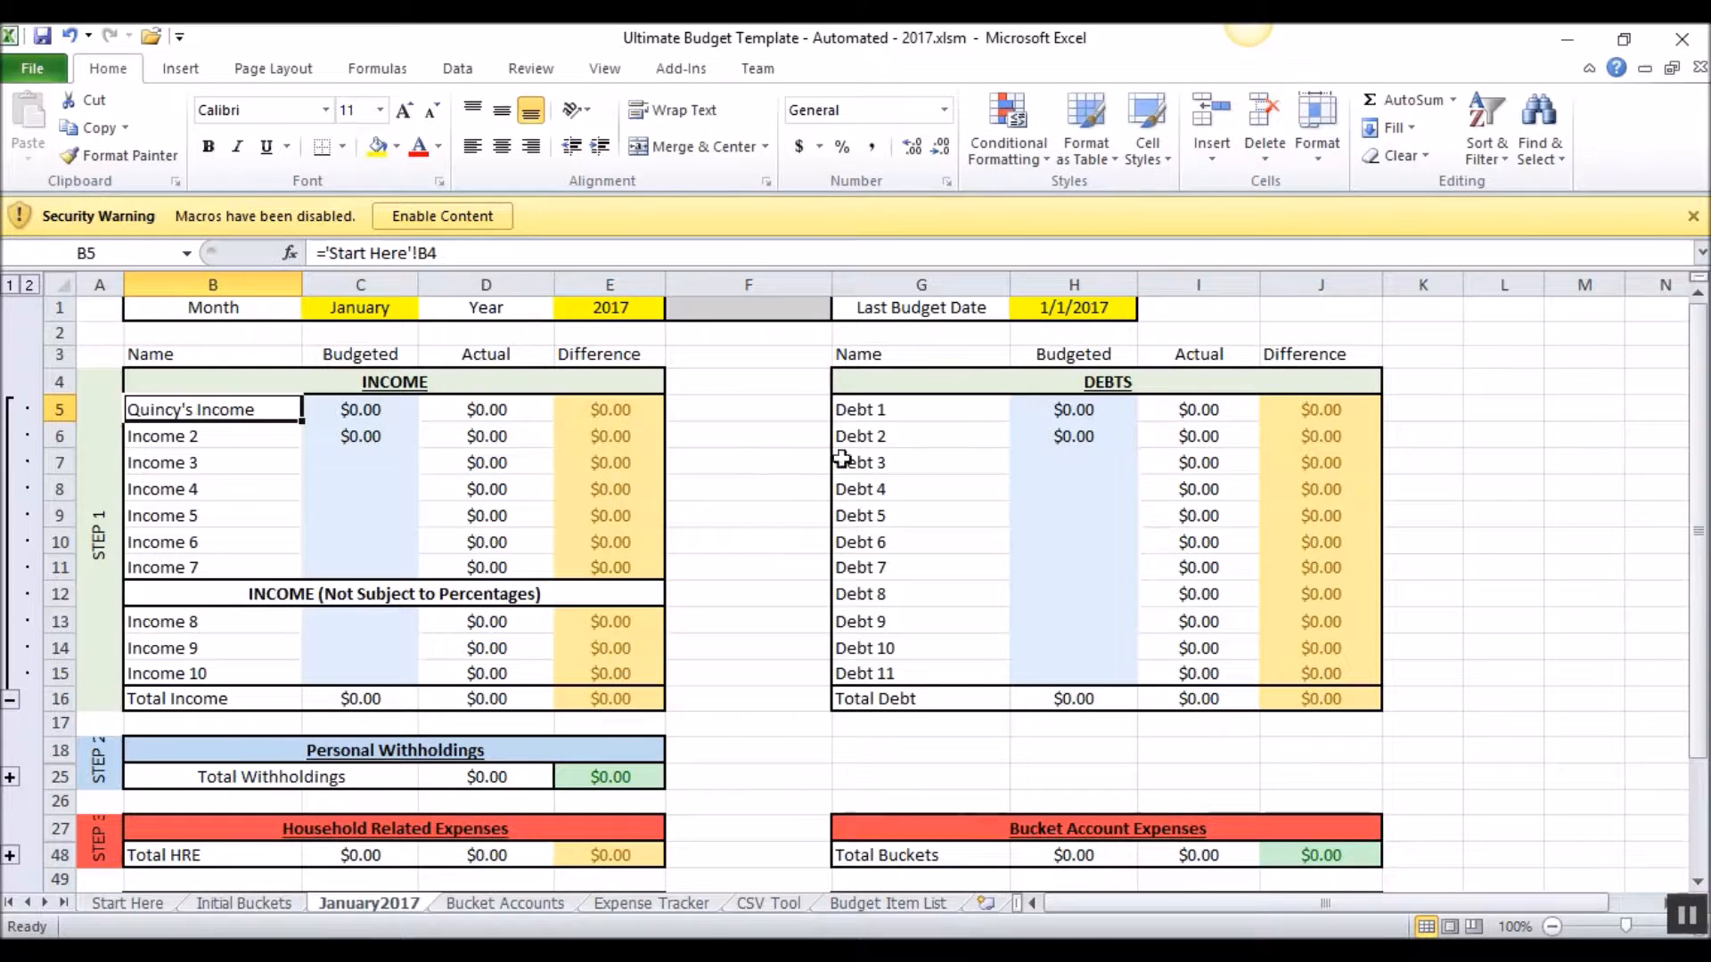
{"action": "left_click", "coordinate": [361, 411]}
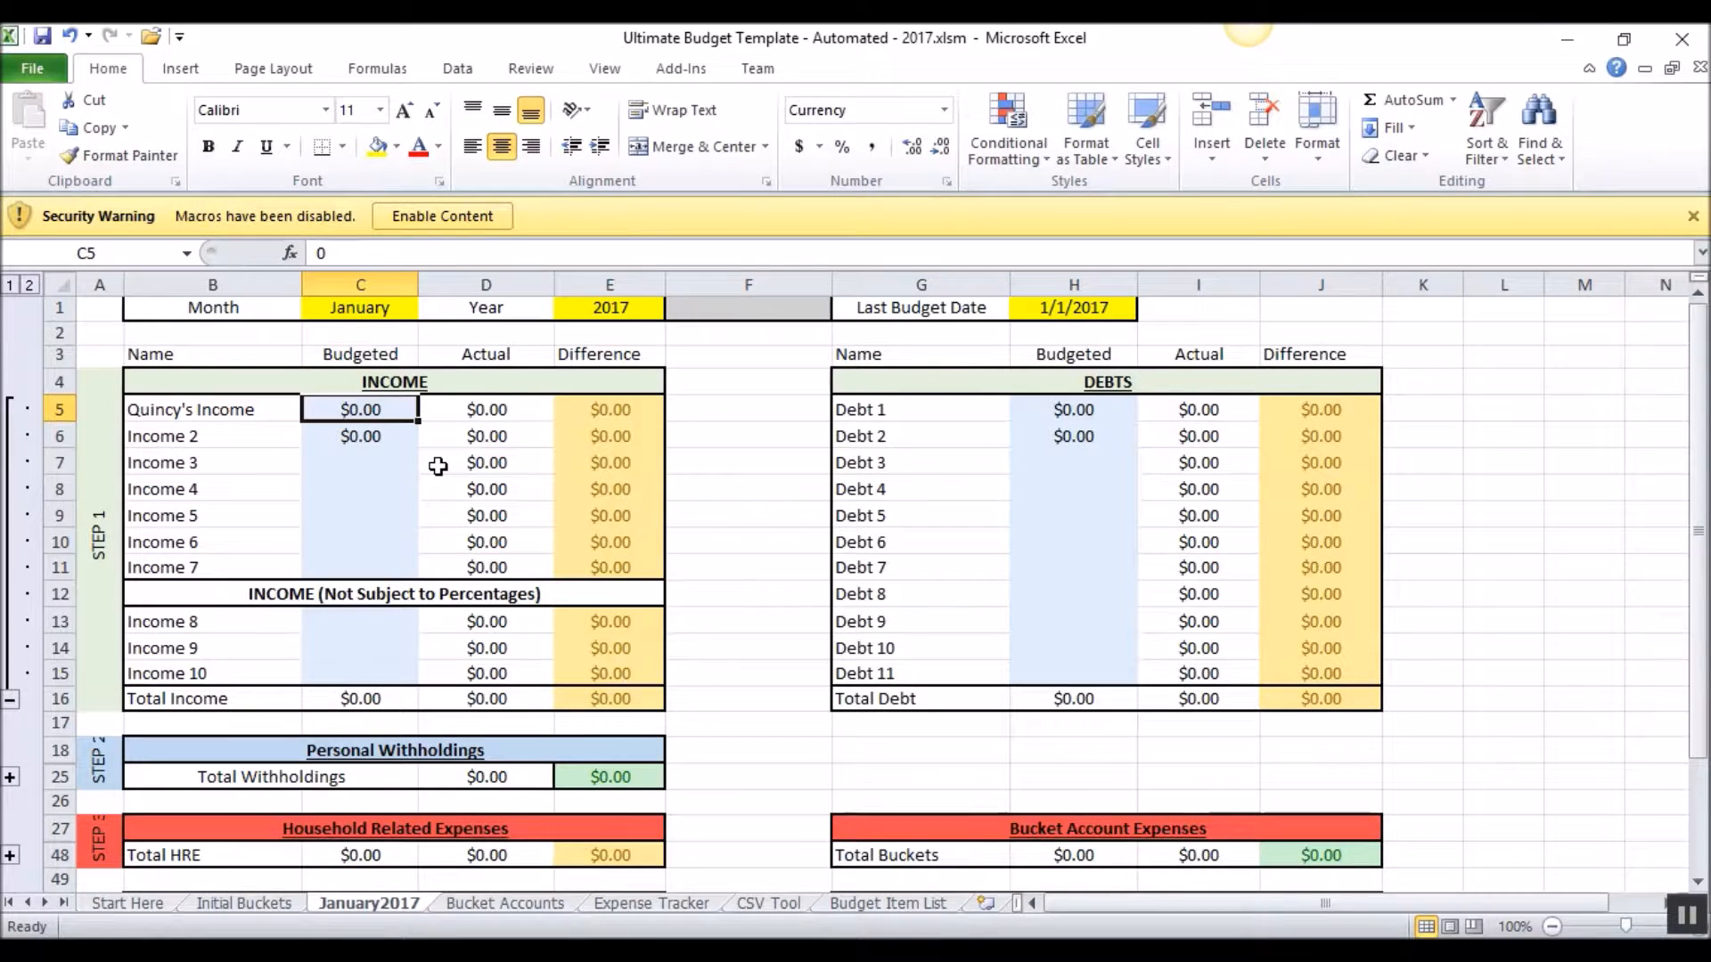
{"action": "type", "text": "4000"}
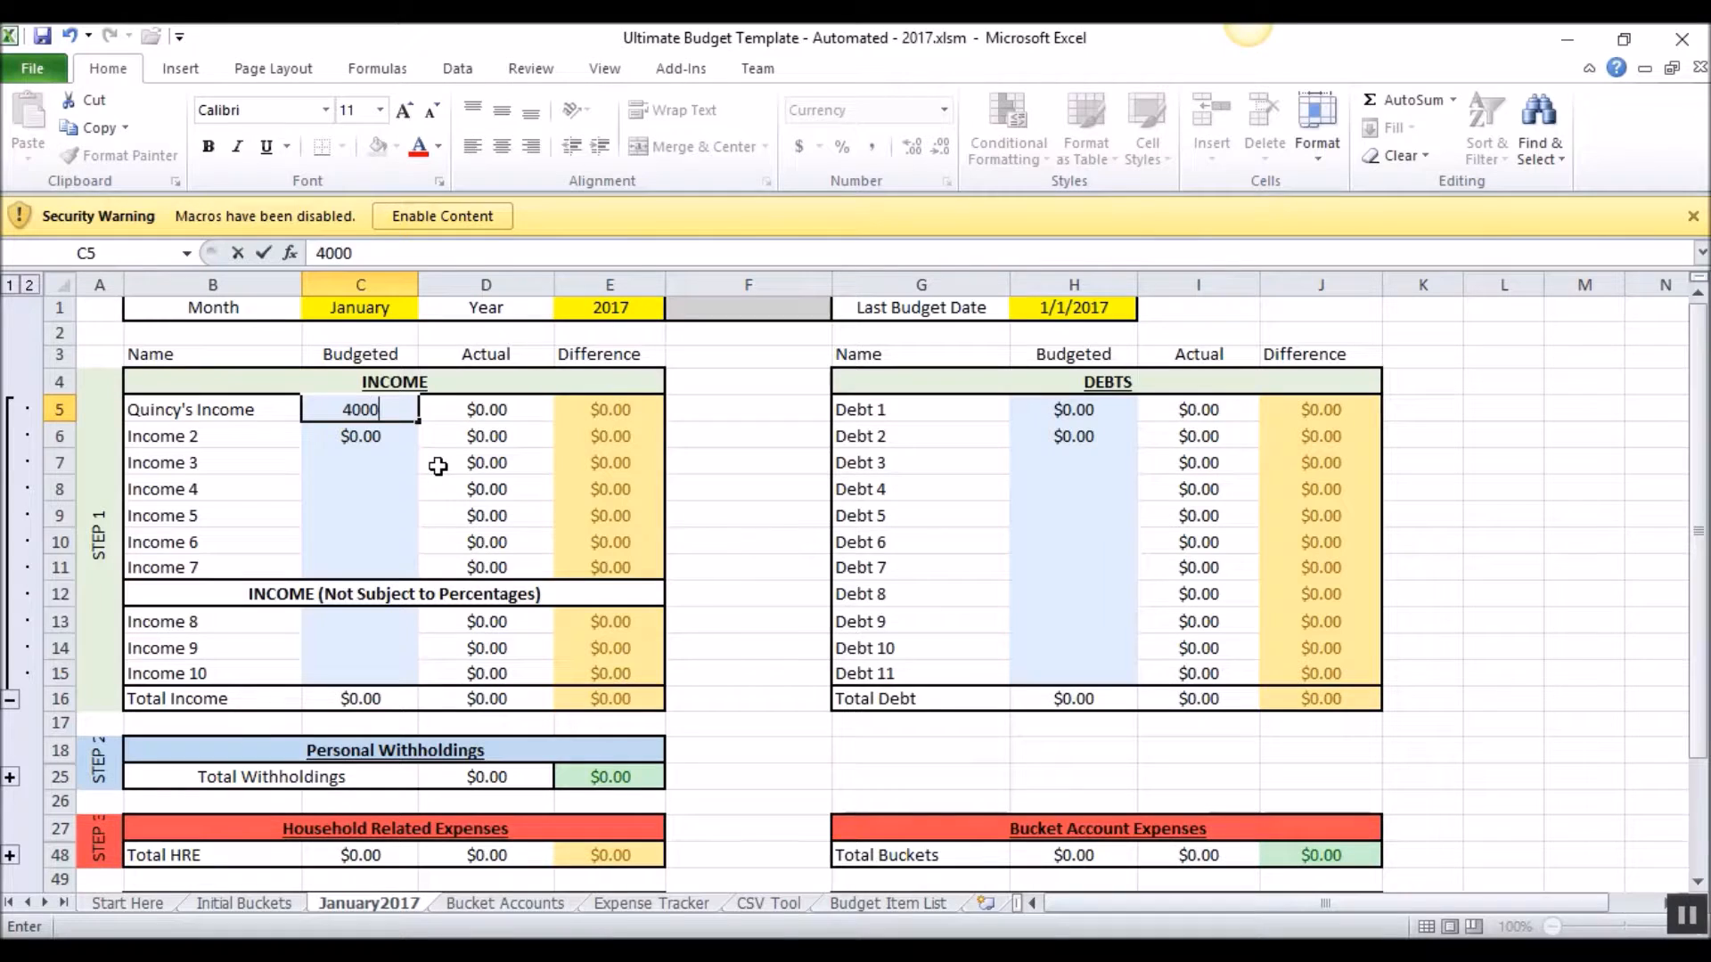
{"action": "key", "text": "Return"}
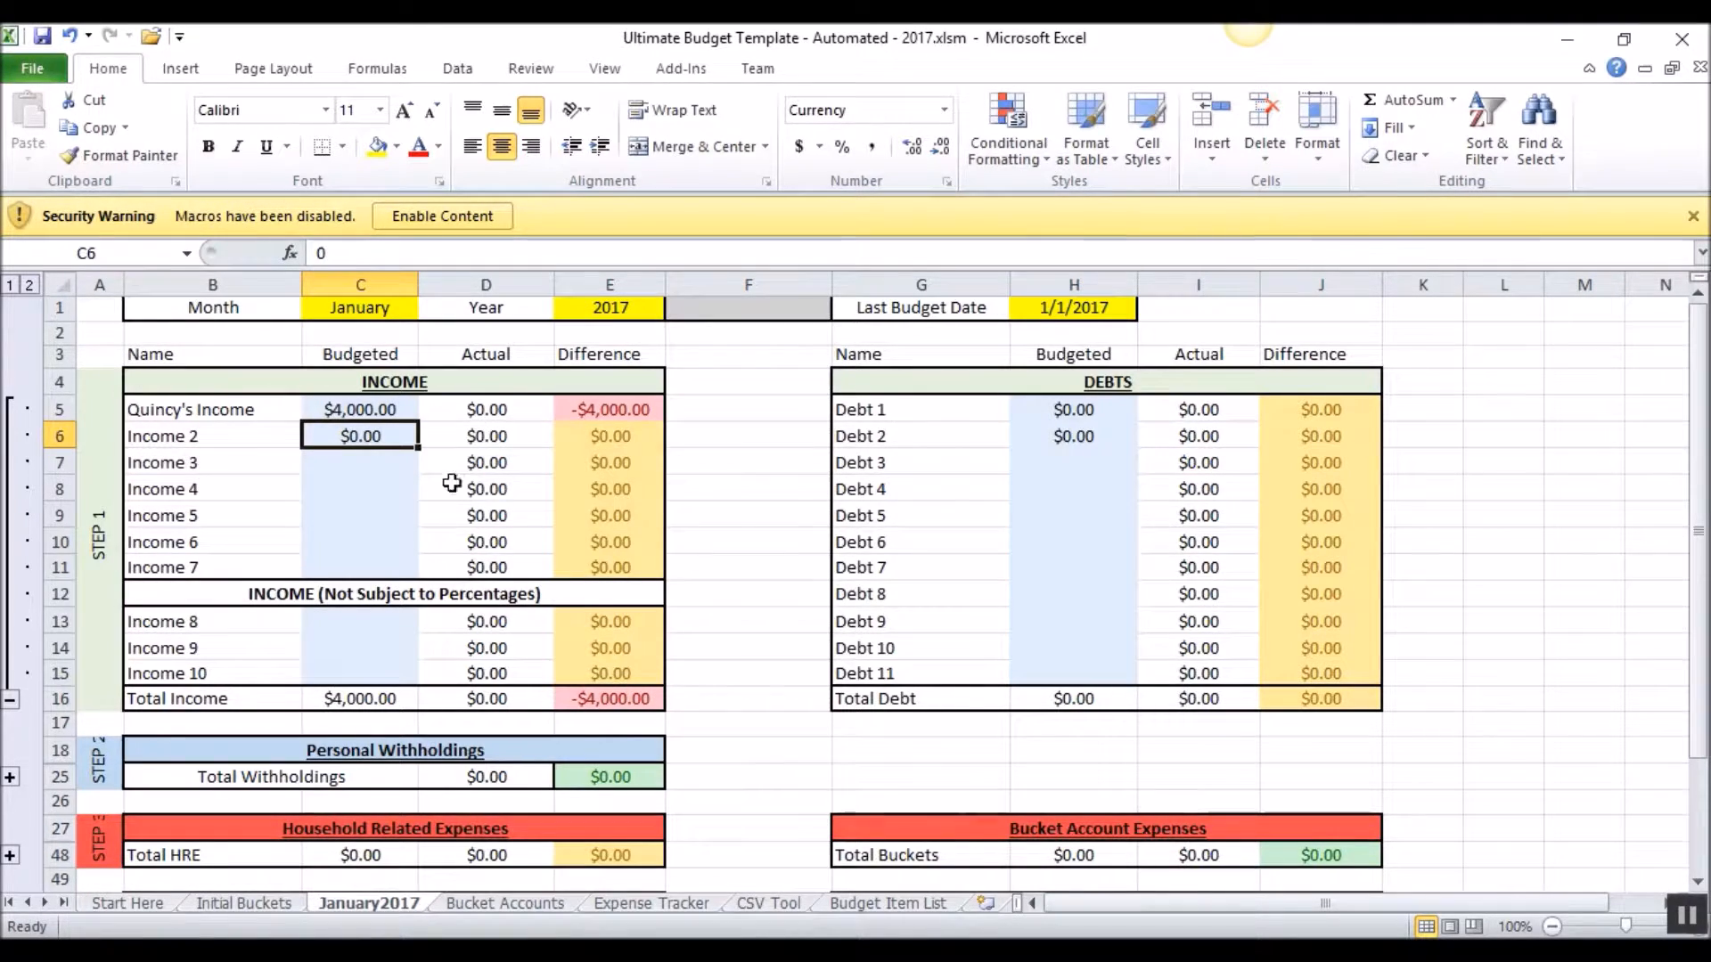
Inspect the first income's budgeted amount and the formulas behind its Actual and Difference values
{"action": "left_click", "coordinate": [358, 412]}
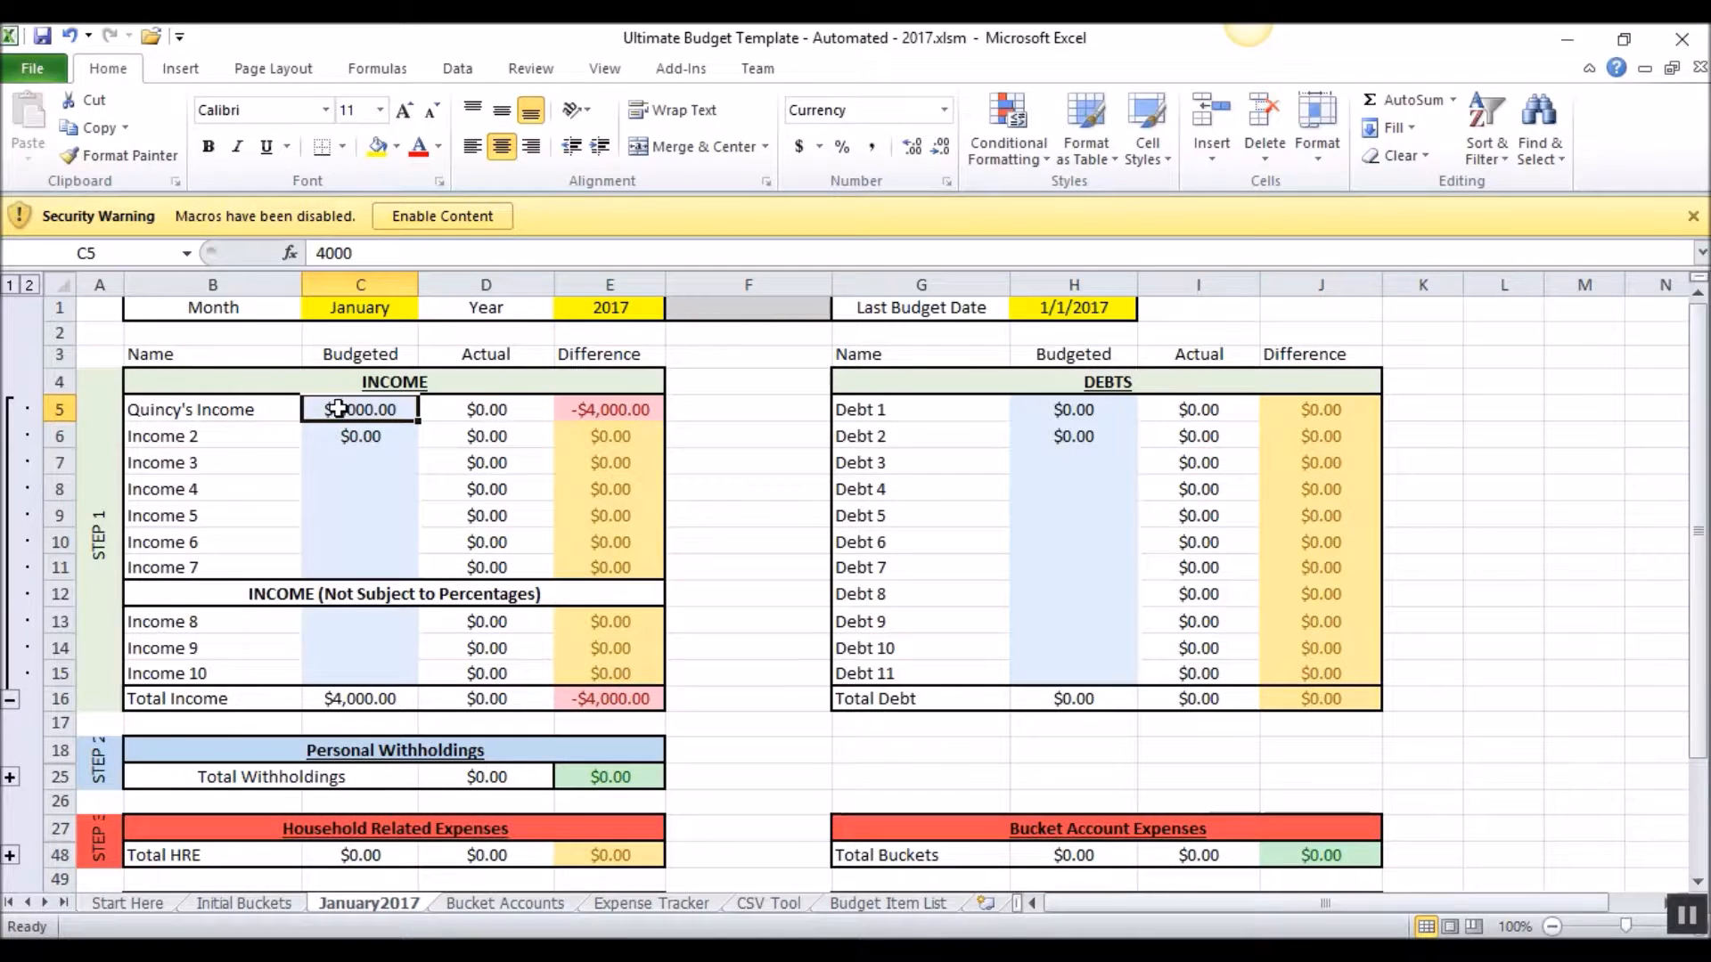
{"action": "left_click", "coordinate": [473, 408]}
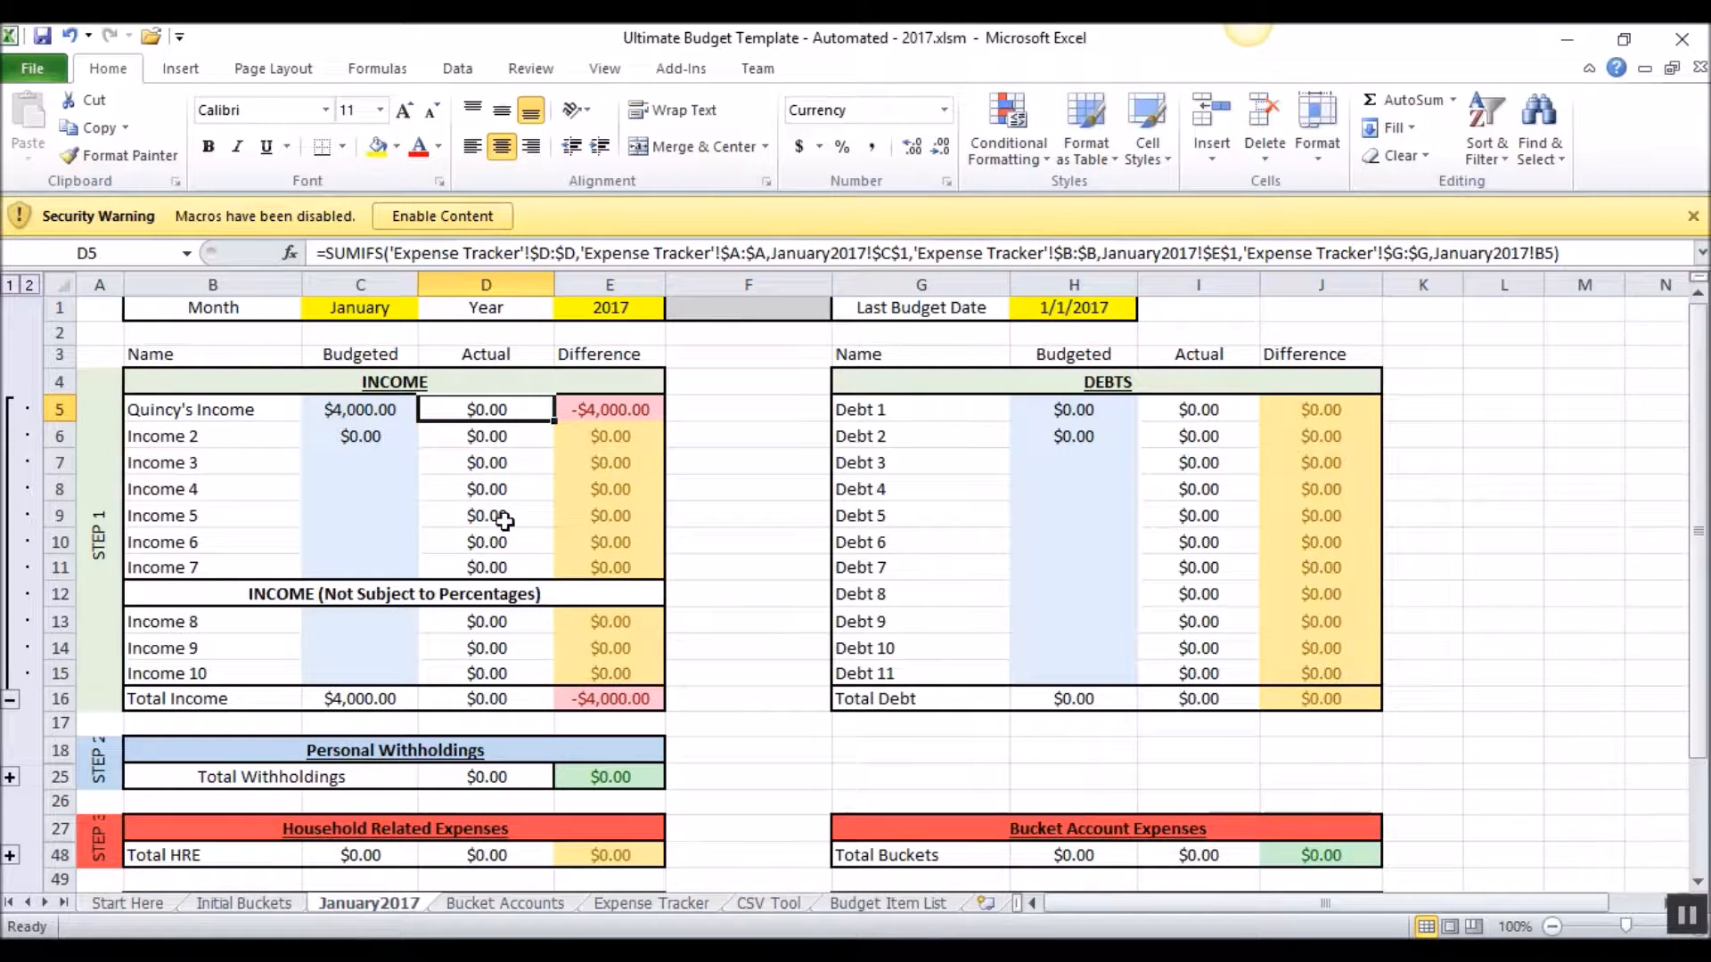
{"action": "left_click", "coordinate": [609, 412]}
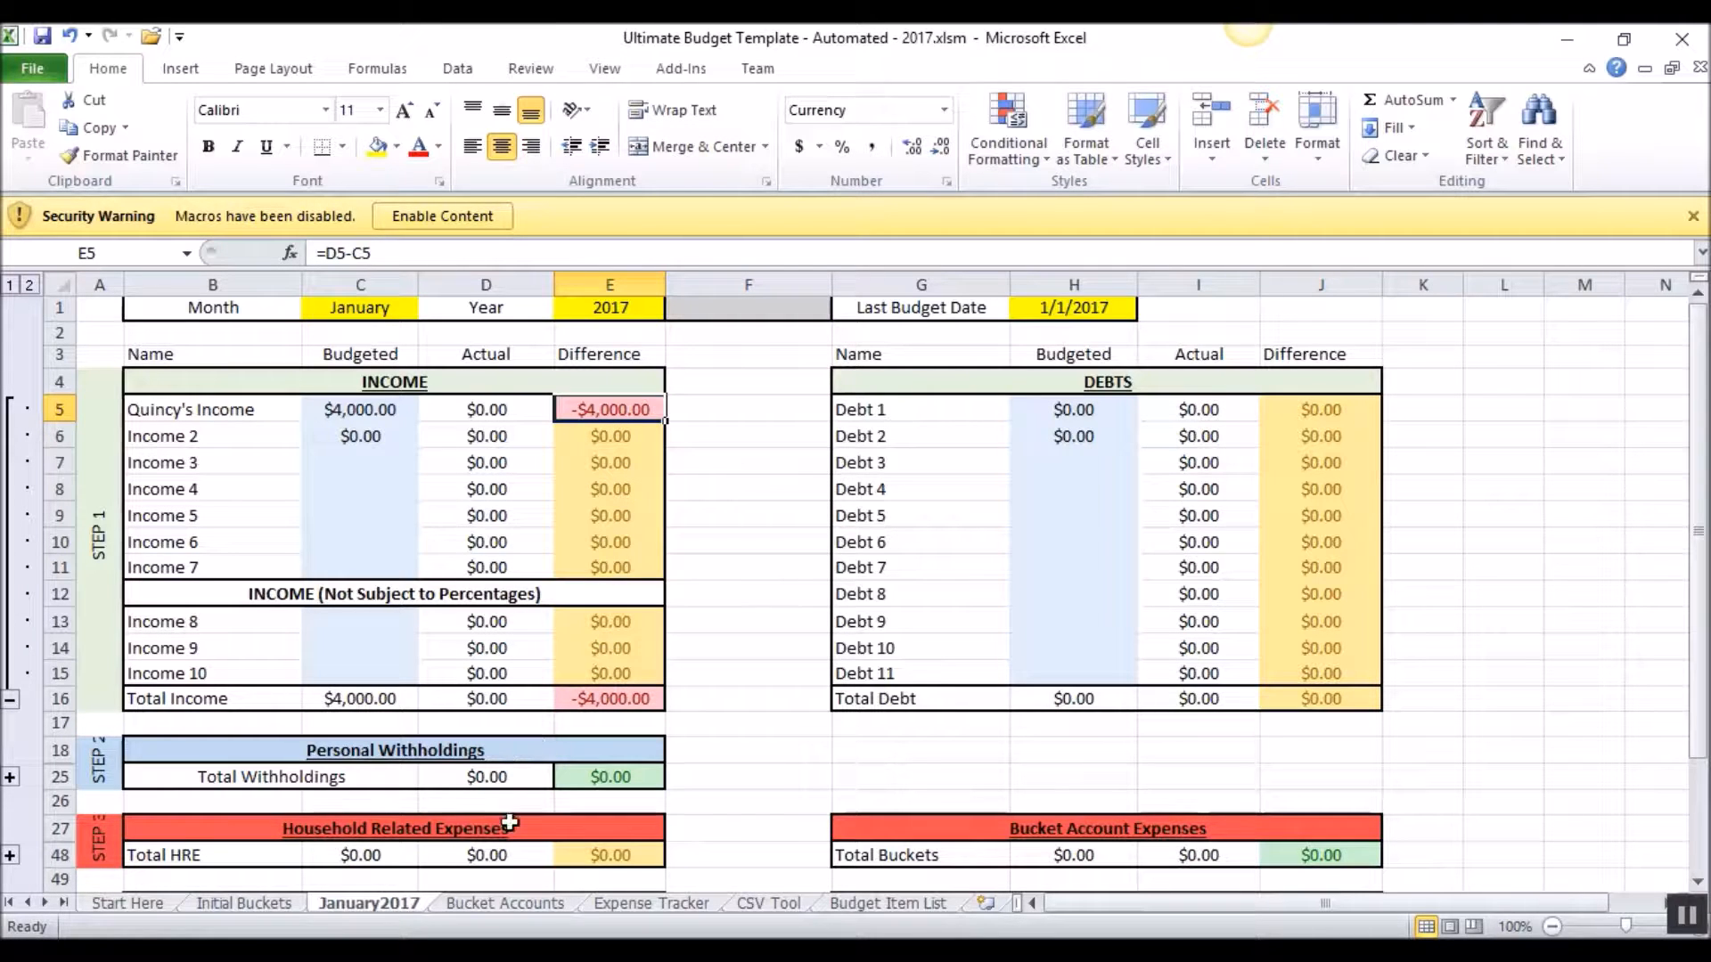
Inspect Debt 1's linked name, budgeted amount and Actual formula in the Debts table
{"action": "scroll", "coordinate": [917, 424], "scroll_direction": "down", "scroll_amount": 1}
{"action": "scroll", "coordinate": [917, 428], "scroll_direction": "up", "scroll_amount": 1}
{"action": "left_click", "coordinate": [886, 410]}
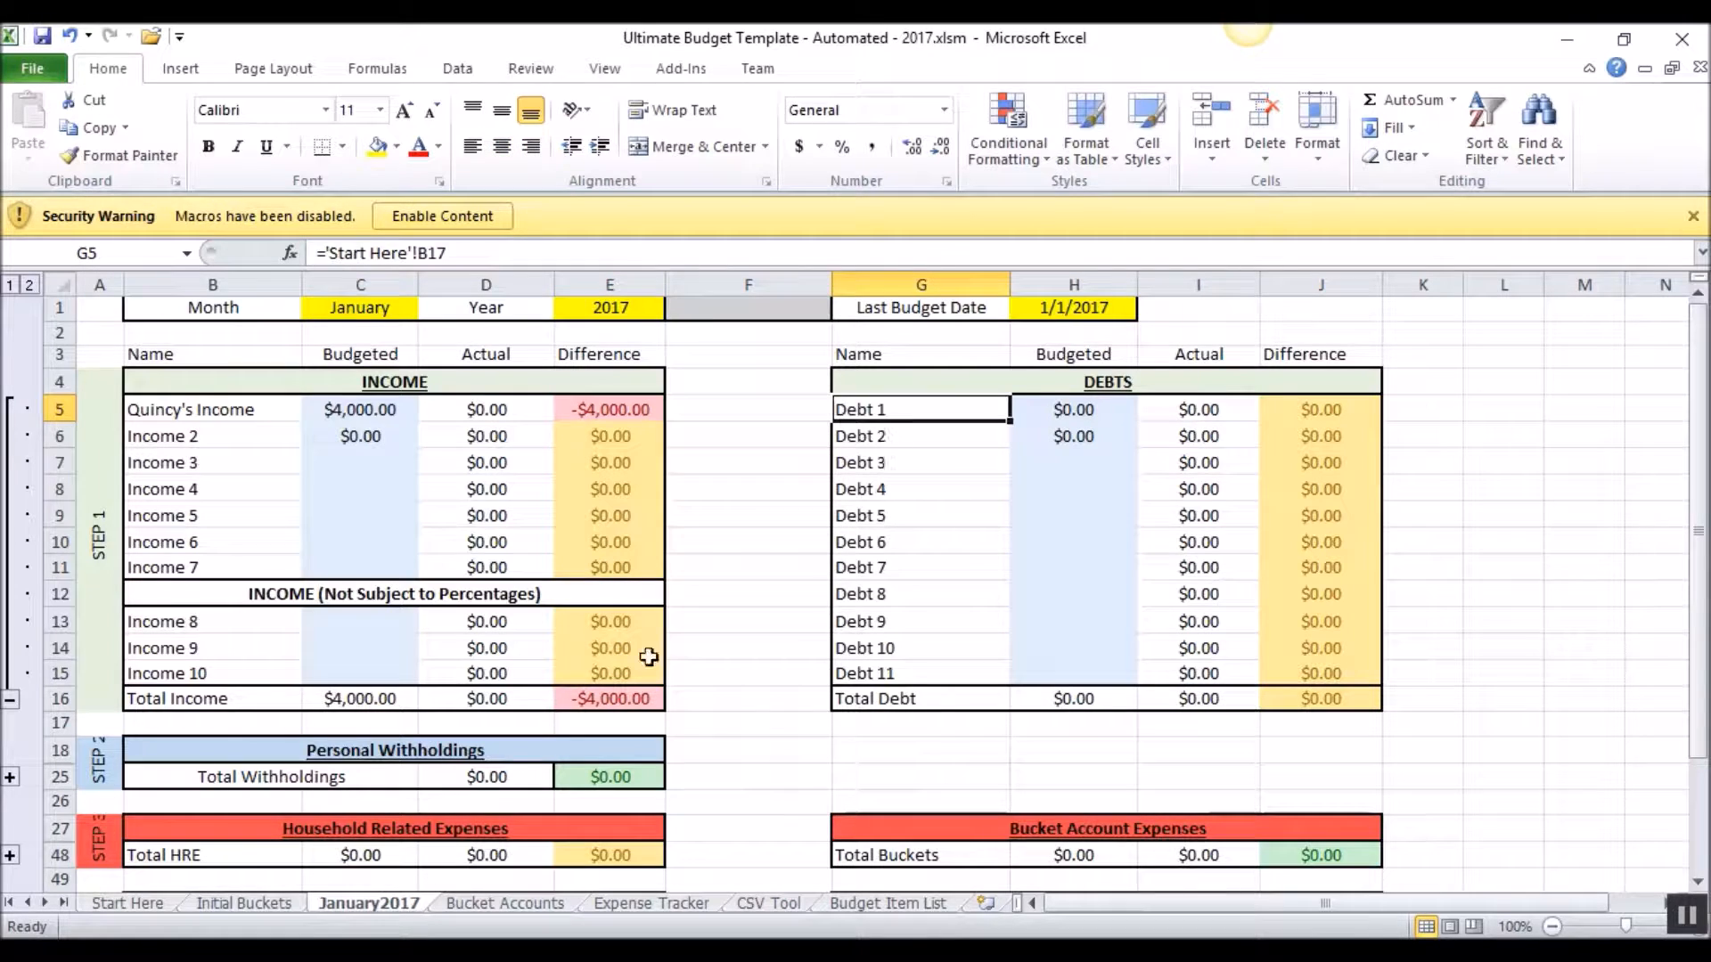
{"action": "left_click", "coordinate": [1084, 408]}
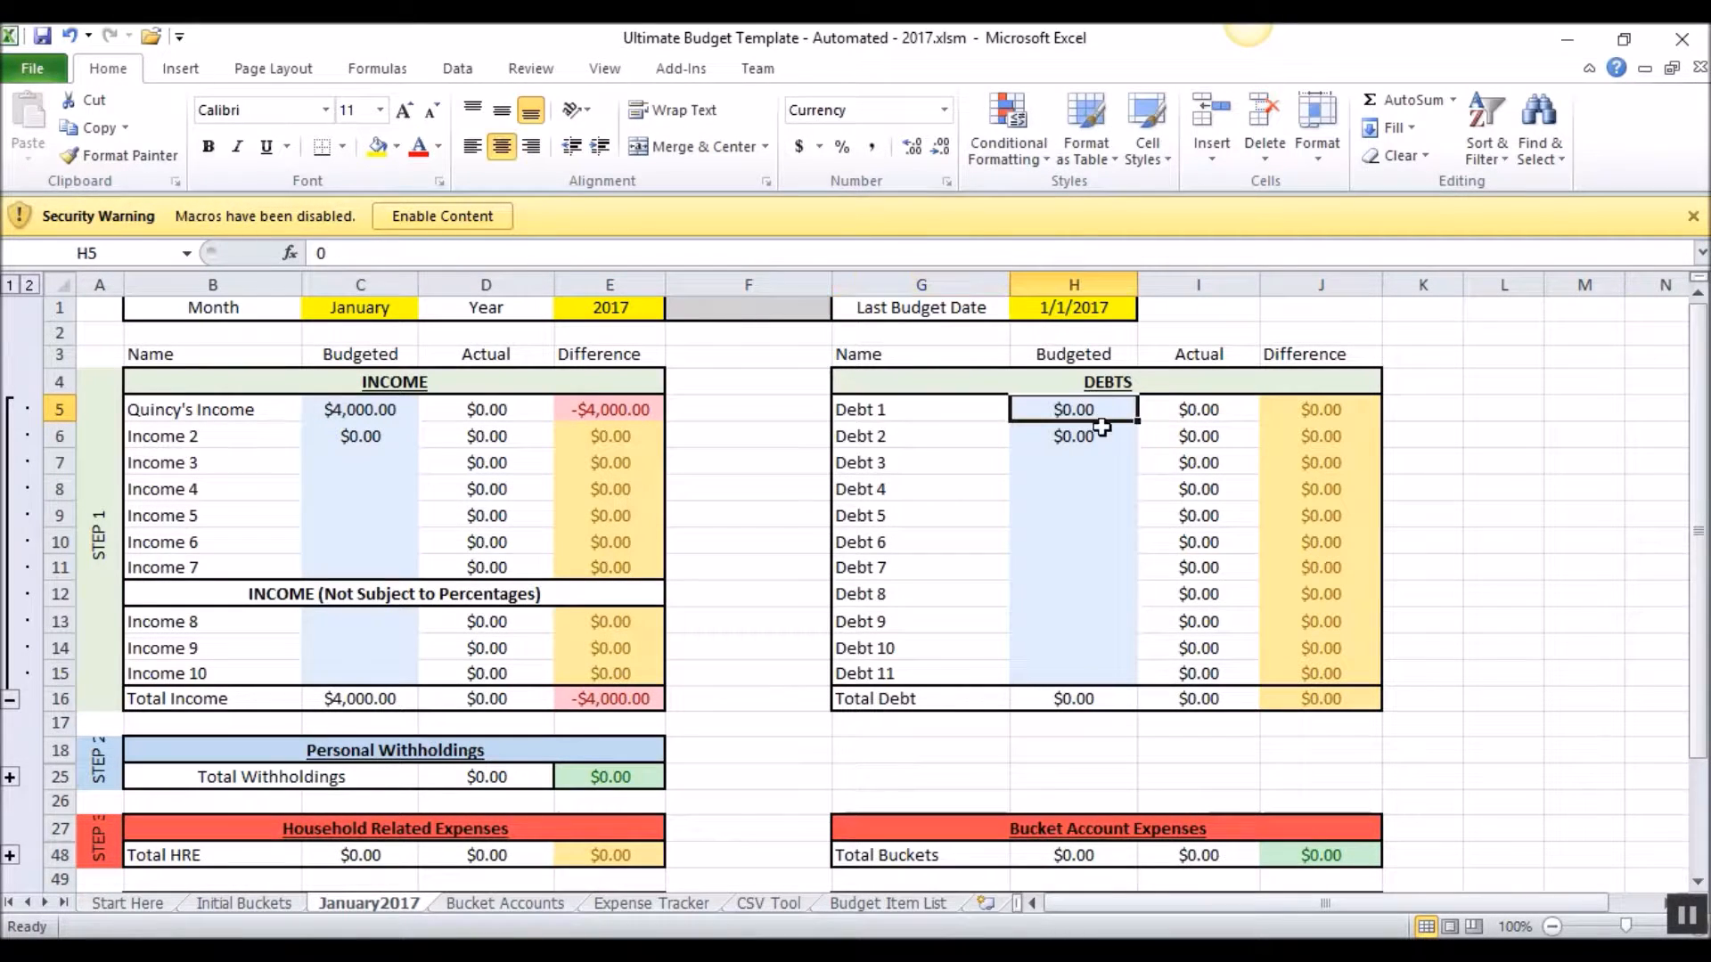
{"action": "left_click", "coordinate": [1198, 410]}
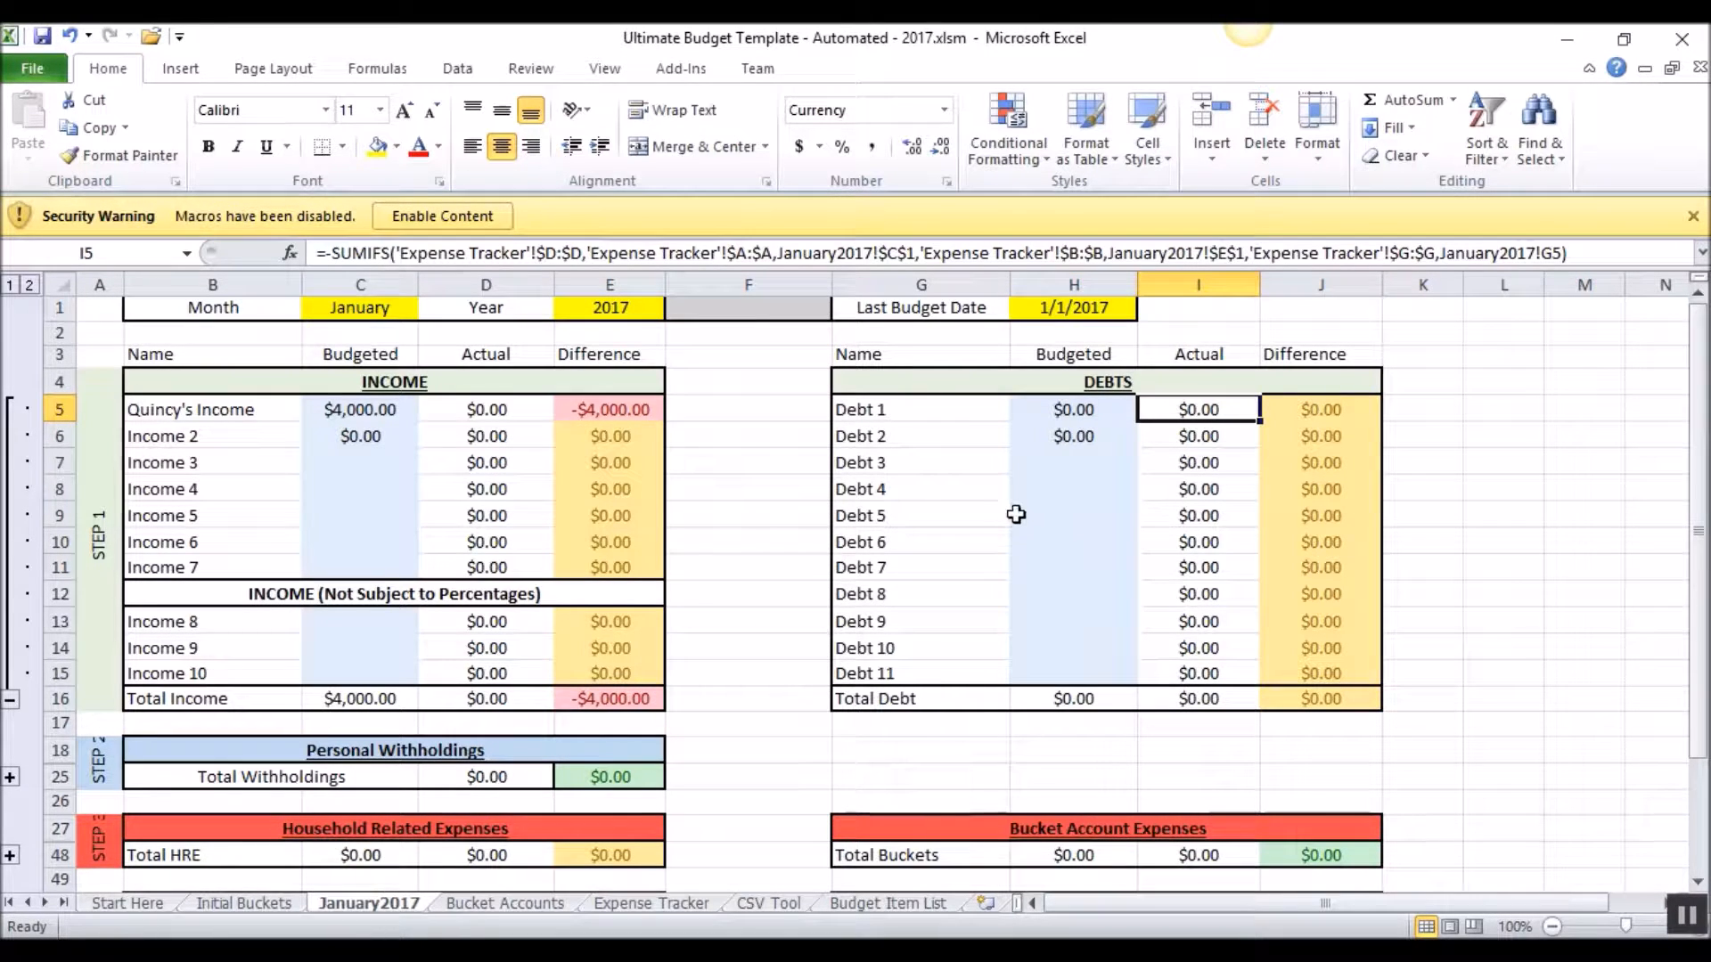
{"action": "scroll", "coordinate": [734, 638], "scroll_direction": "down", "scroll_amount": 1}
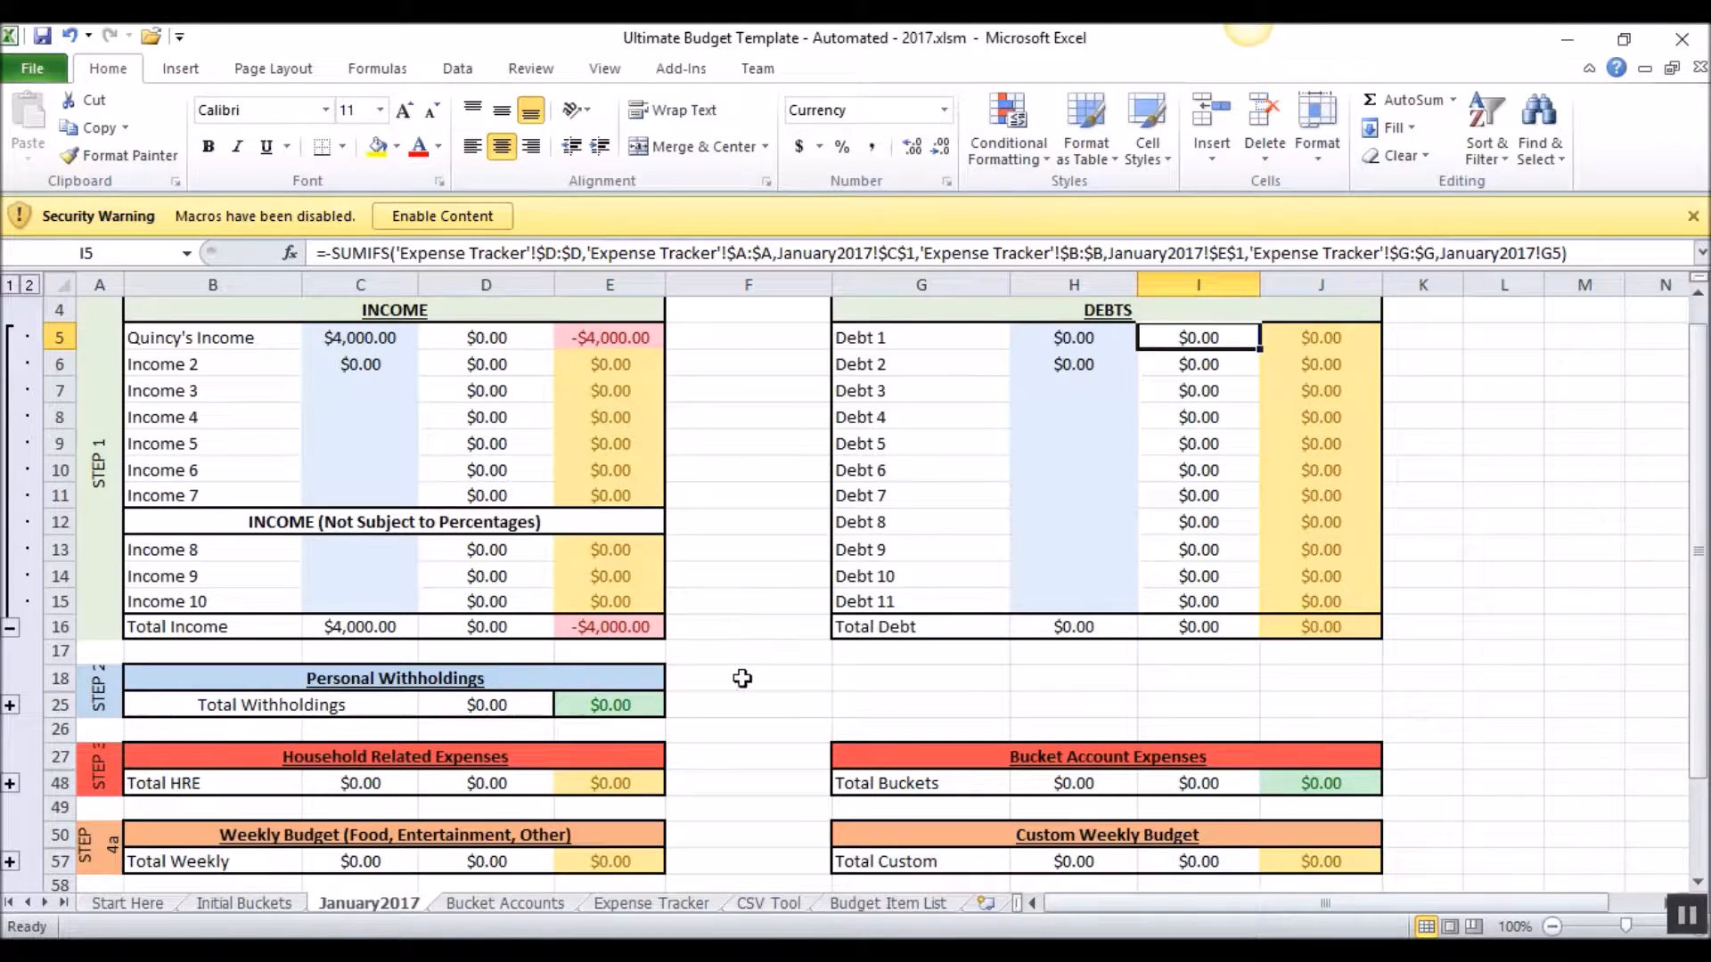
Expand the Step 2 Personal Withholdings group on the January2017 sheet and review its percent and dollar holds
{"action": "left_click", "coordinate": [10, 708]}
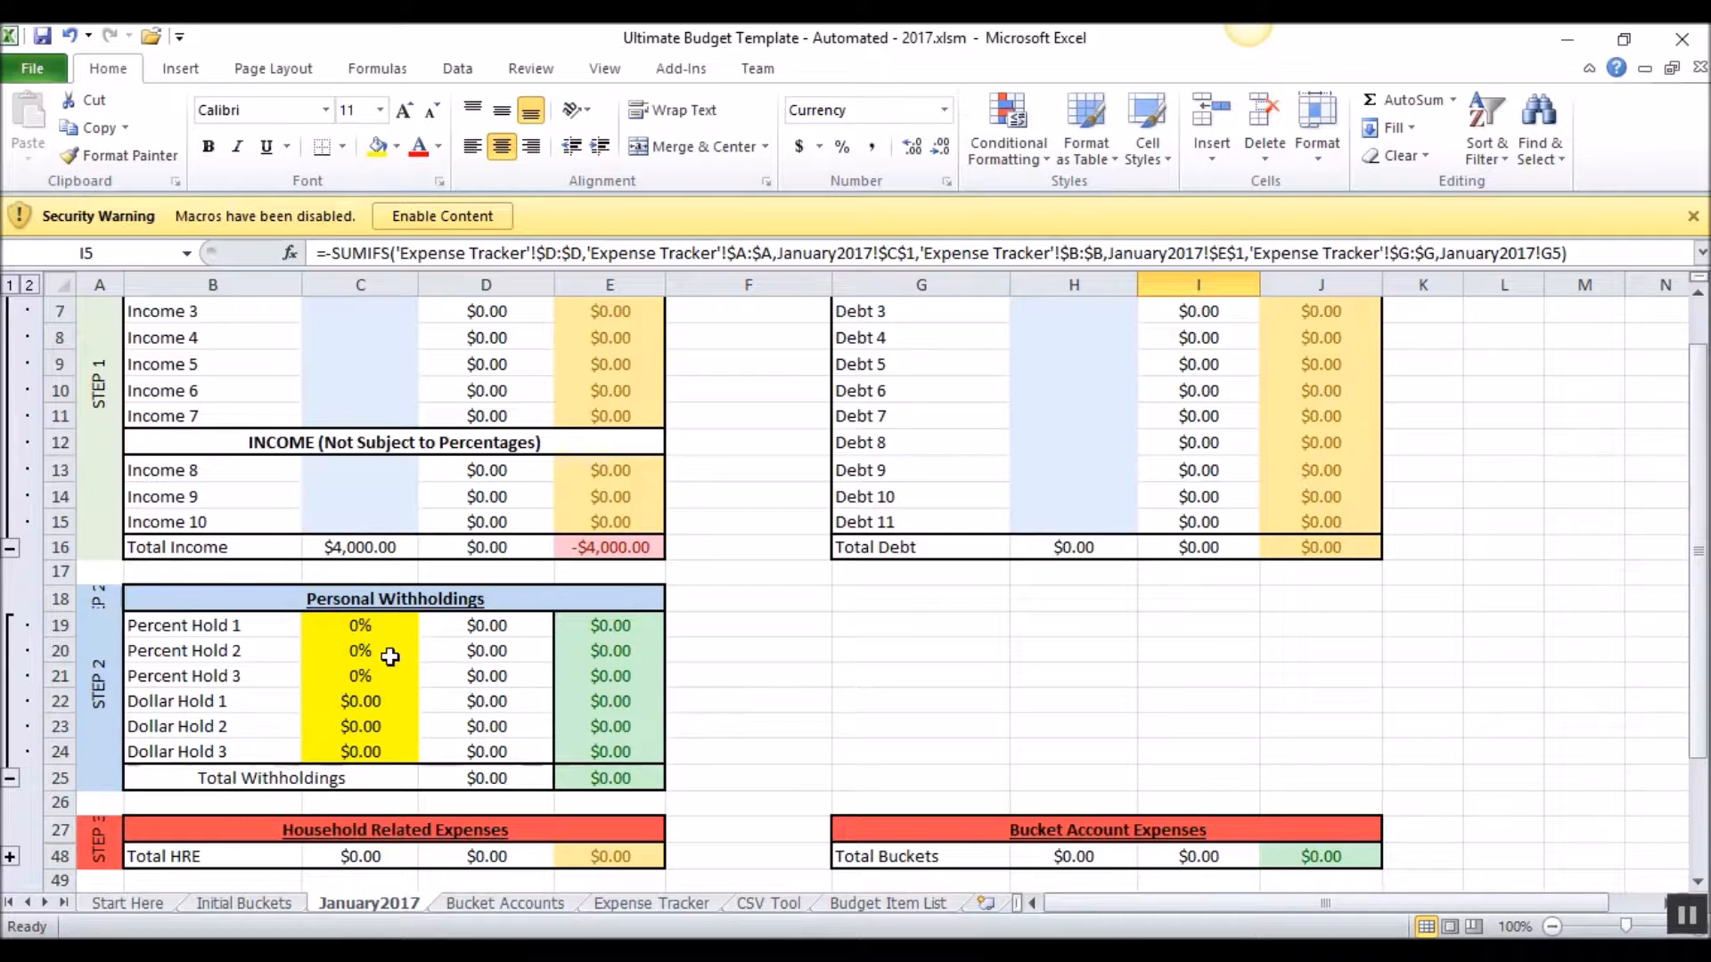
{"action": "scroll", "coordinate": [468, 700], "scroll_direction": "down", "scroll_amount": 2}
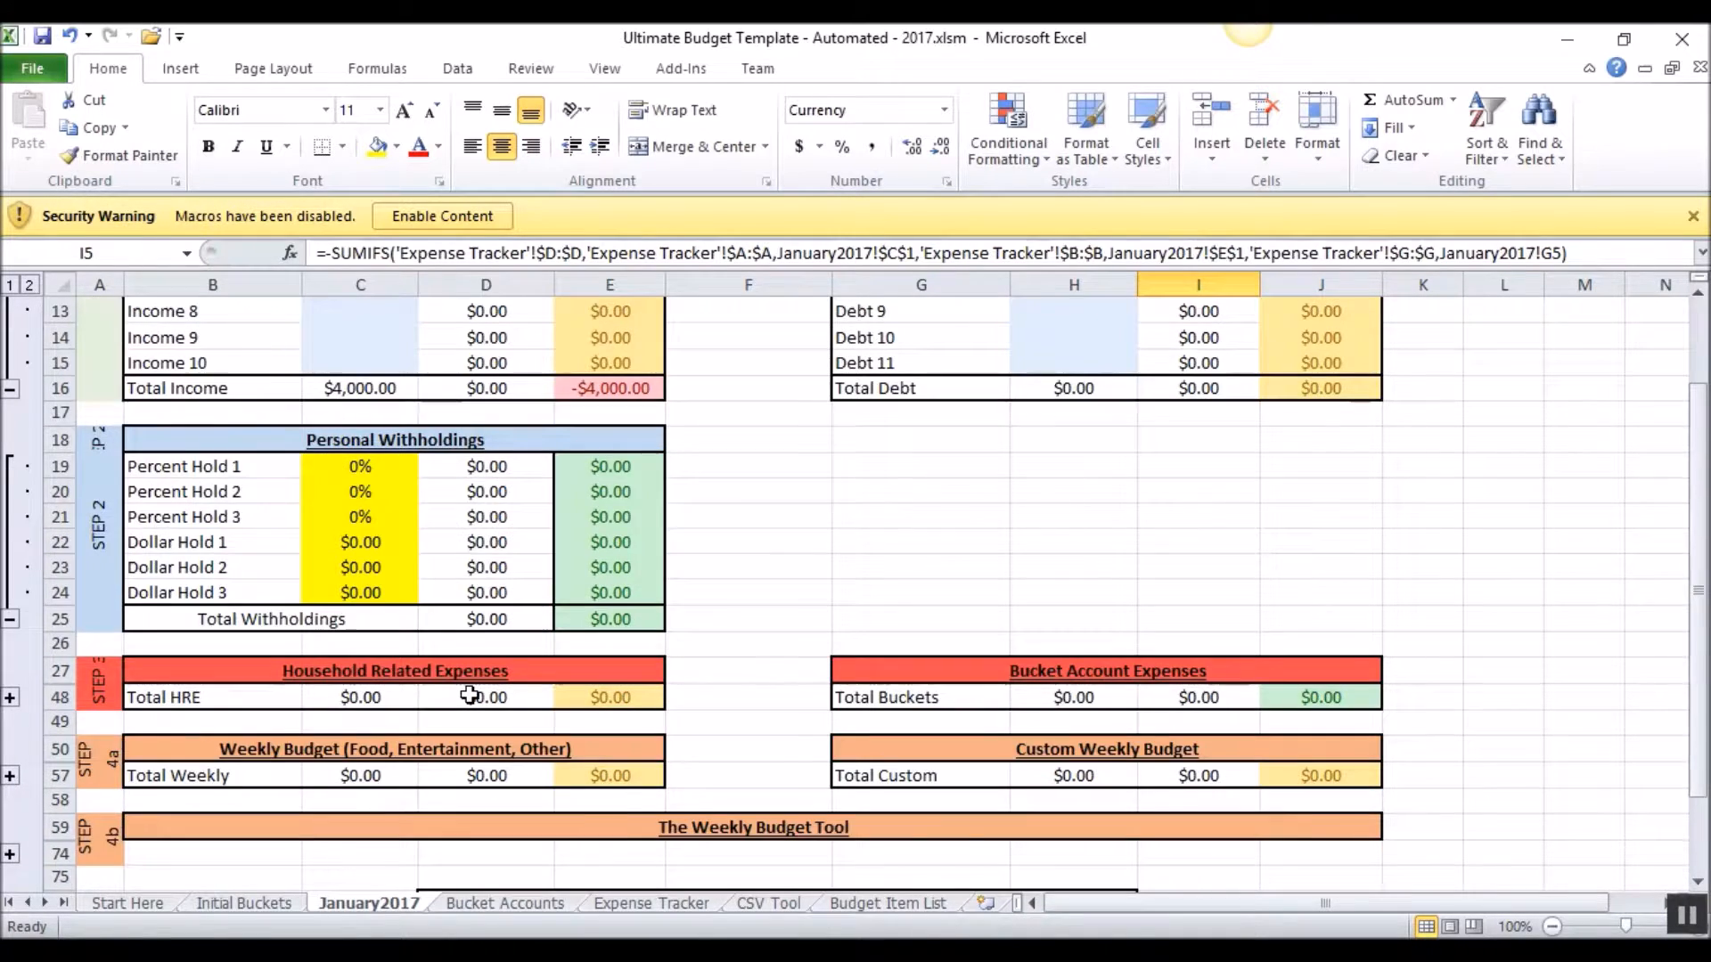
{"action": "scroll", "coordinate": [111, 749], "scroll_direction": "down", "scroll_amount": 1}
Expand the Step 3 group and examine the budgeted cells for household related expenses beside the bucket account expenses
{"action": "left_click", "coordinate": [11, 617]}
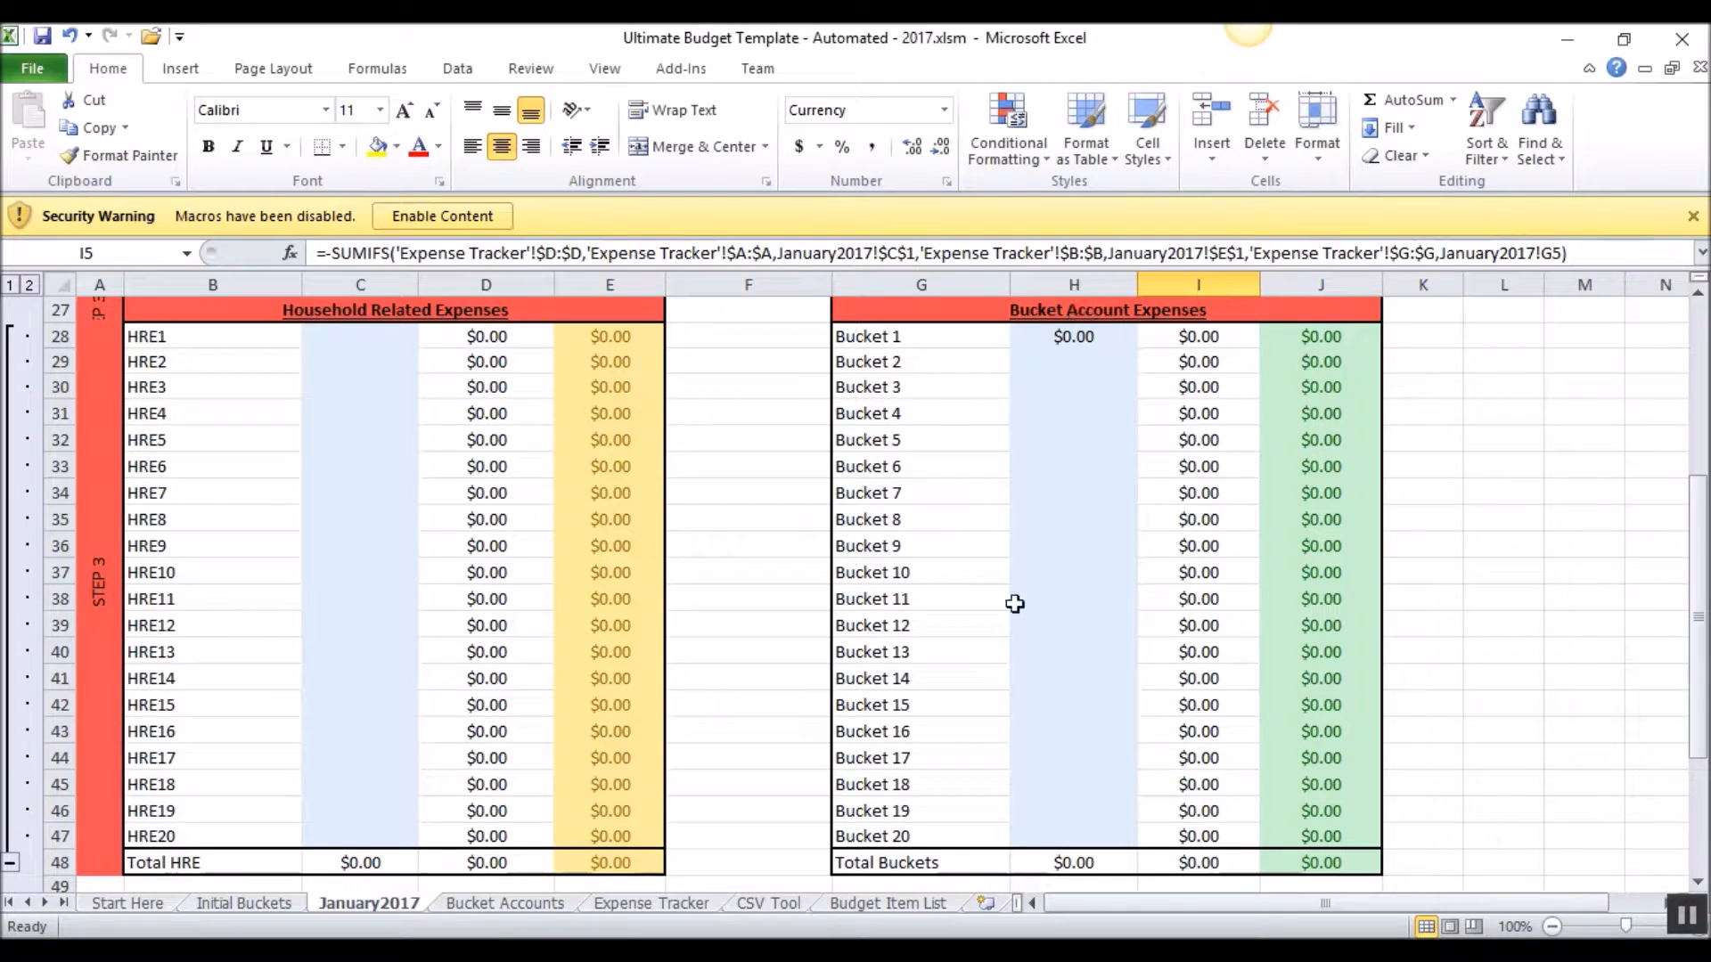
{"action": "scroll", "coordinate": [856, 593], "scroll_direction": "up", "scroll_amount": 1}
{"action": "left_click_drag", "start_coordinate": [337, 419], "coordinate": [365, 730]}
{"action": "scroll", "coordinate": [710, 657], "scroll_direction": "down", "scroll_amount": 1}
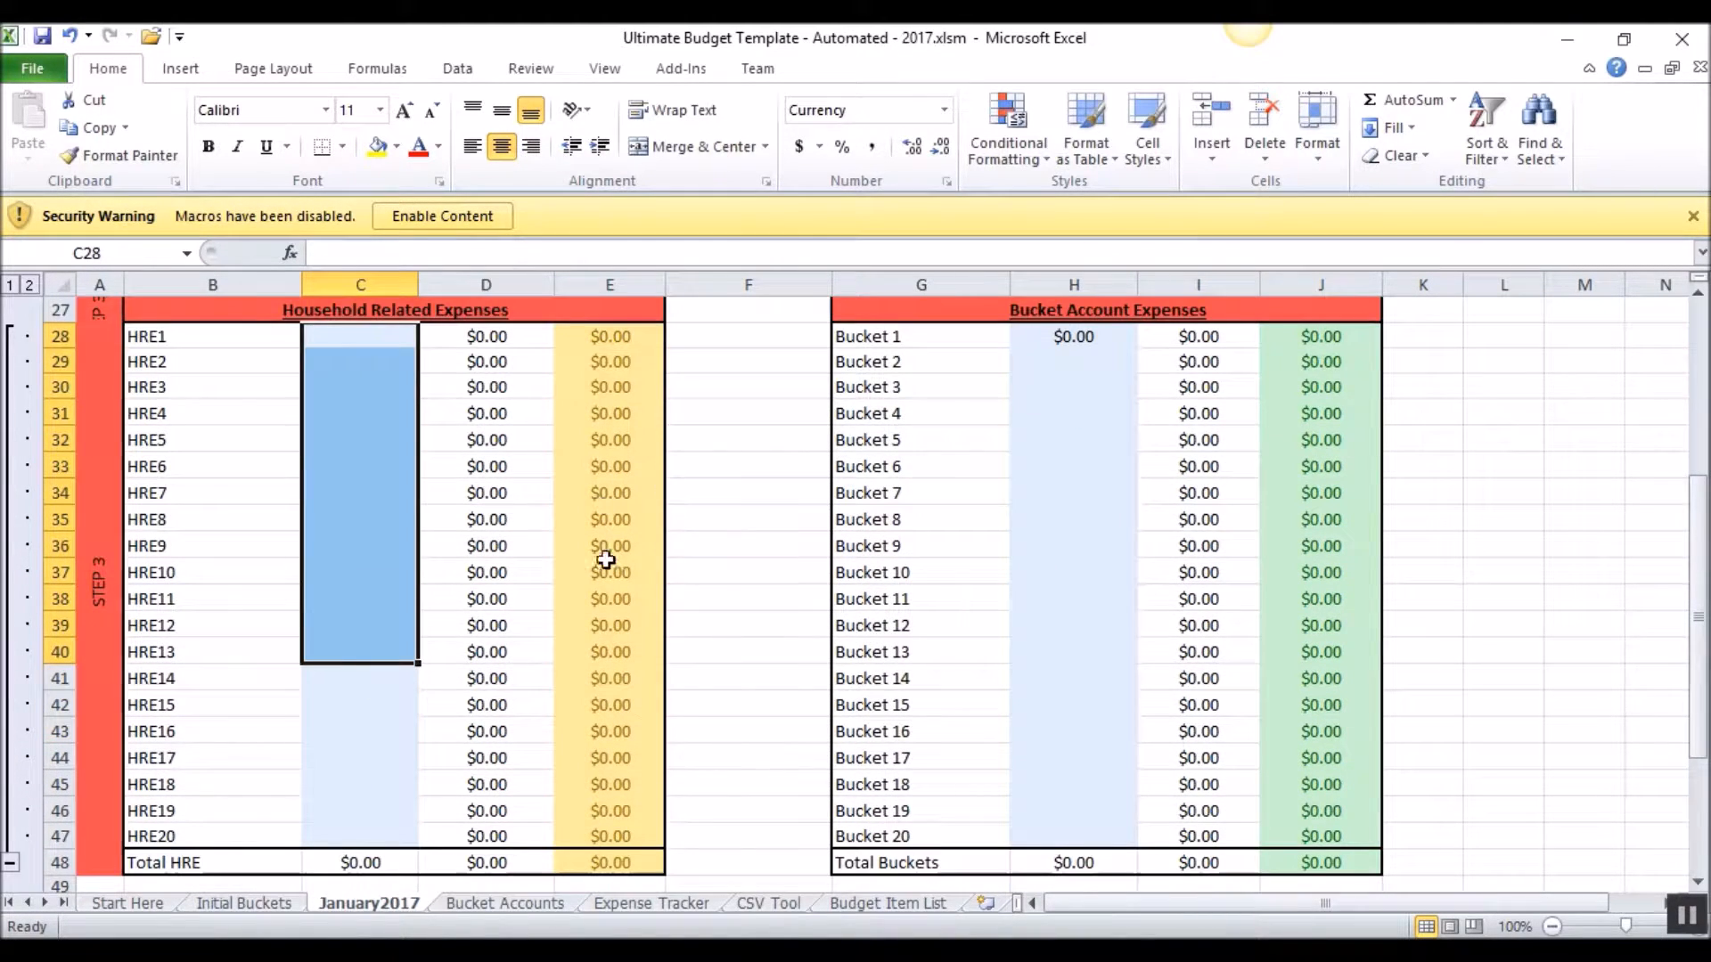
{"action": "scroll", "coordinate": [678, 539], "scroll_direction": "up", "scroll_amount": 1}
{"action": "scroll", "coordinate": [733, 526], "scroll_direction": "down", "scroll_amount": 1}
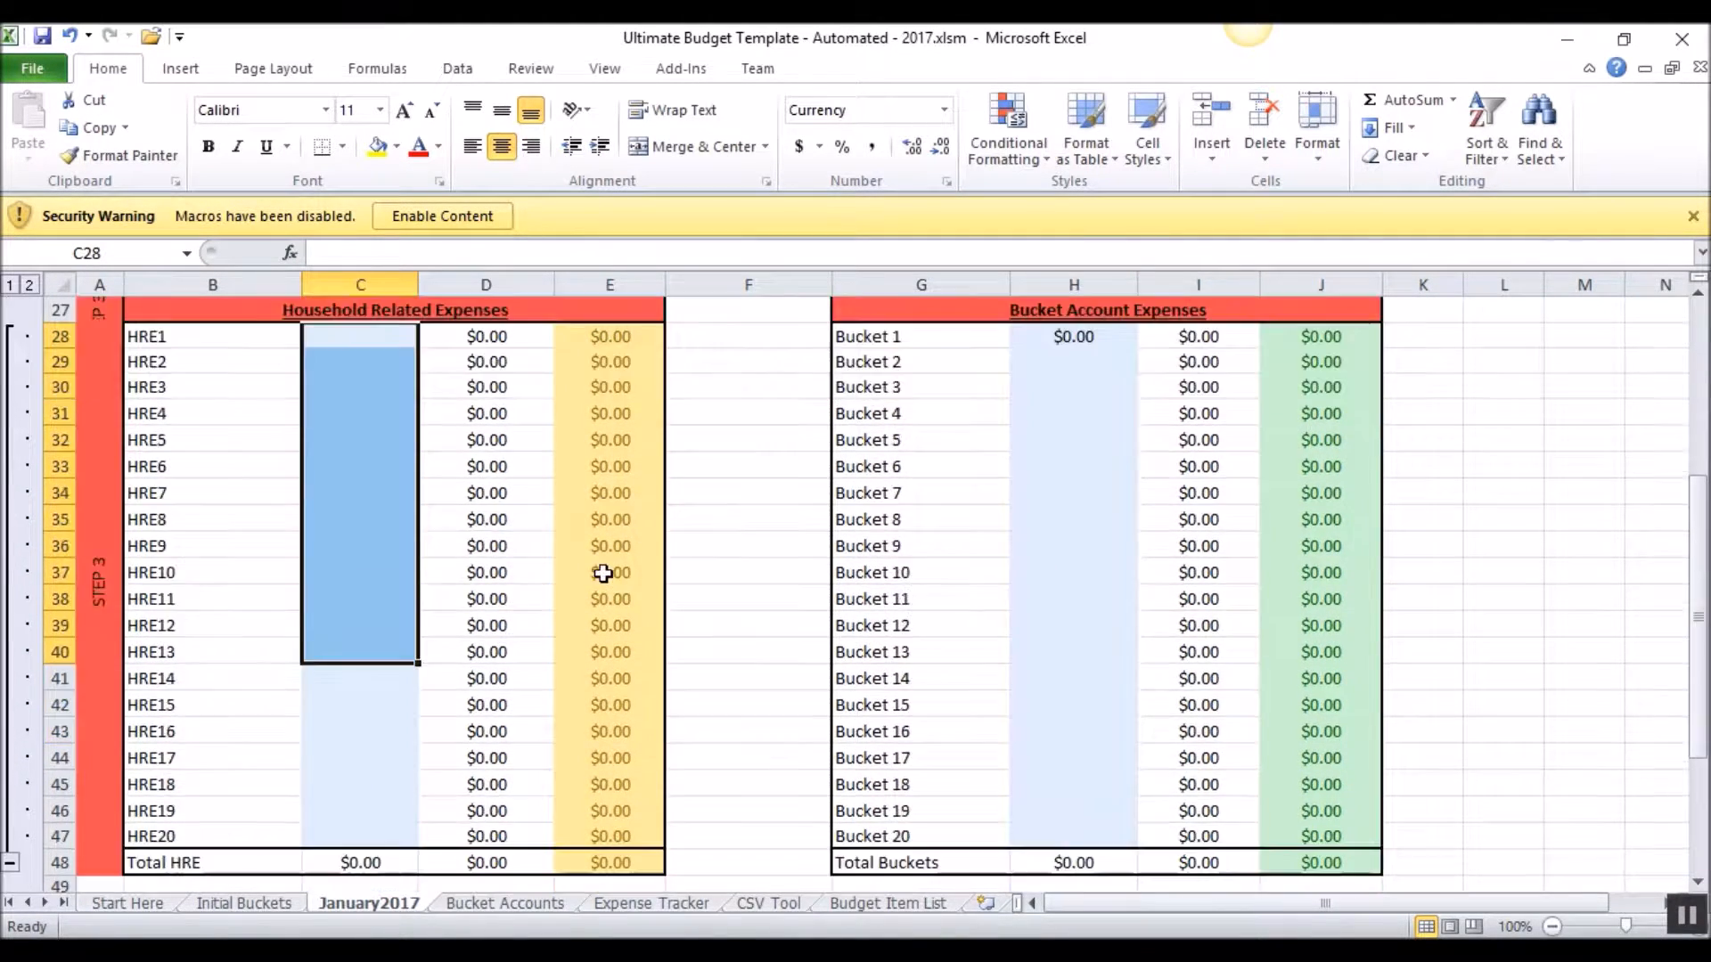
Inspect the linked name formula of HRE1 and look through the remaining household expense and bucket rows
{"action": "left_click", "coordinate": [156, 335]}
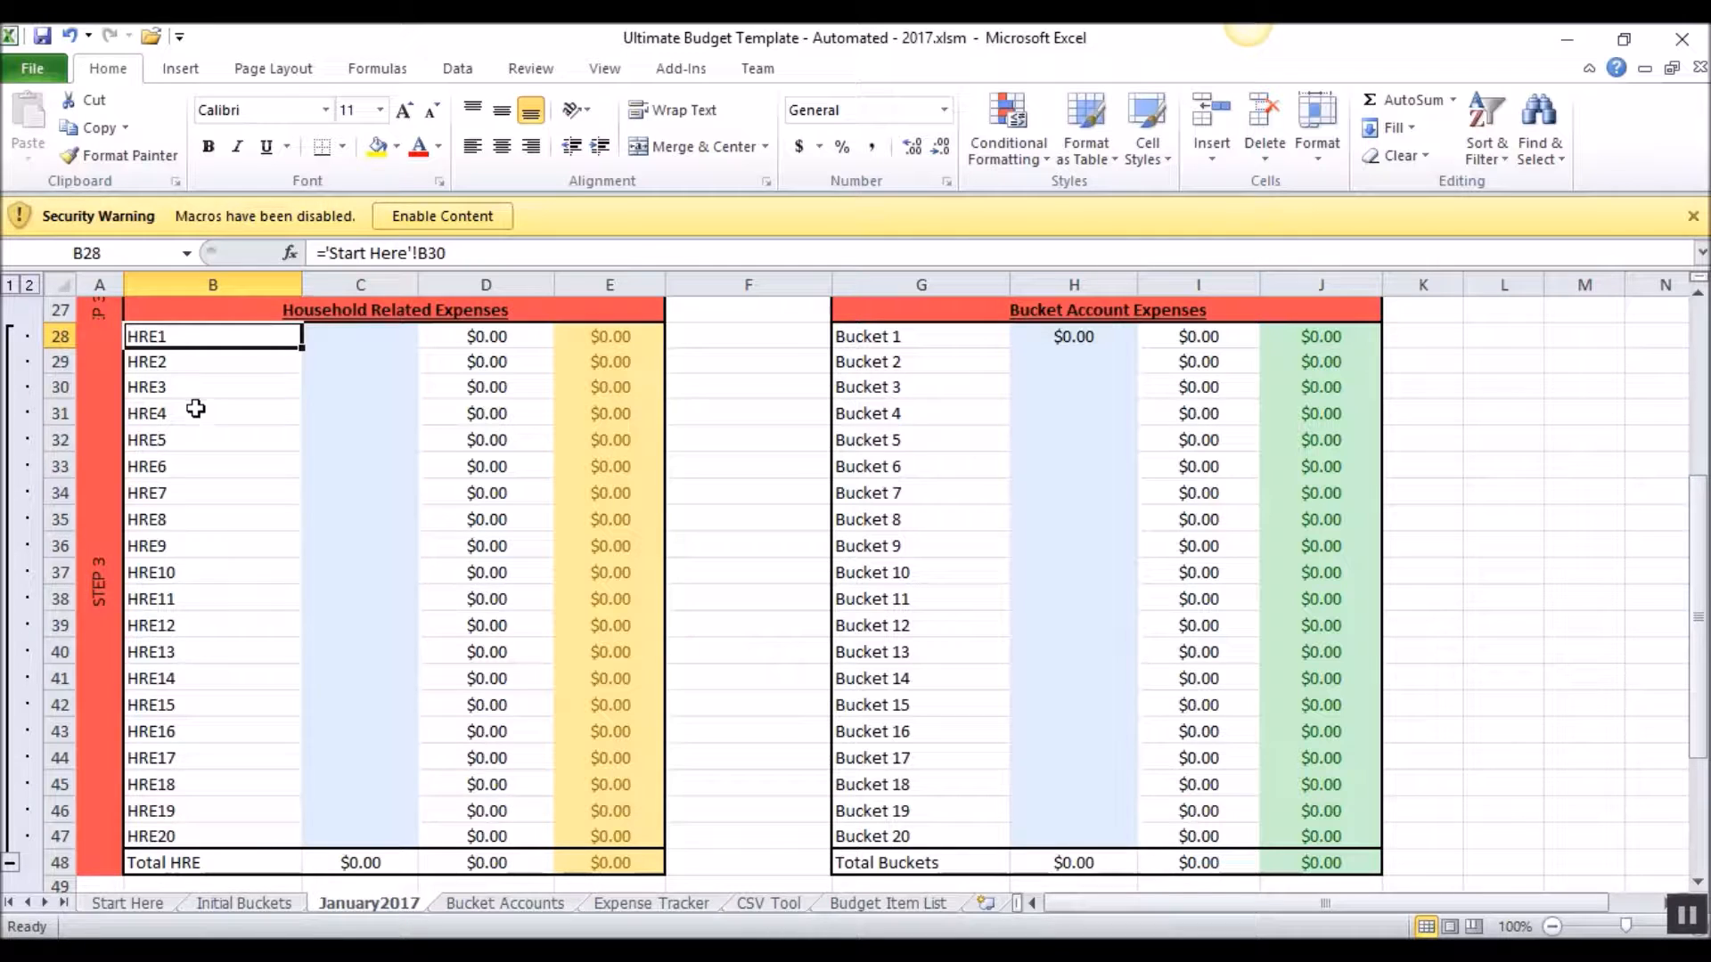
{"action": "scroll", "coordinate": [176, 458], "scroll_direction": "down", "scroll_amount": 3}
{"action": "scroll", "coordinate": [174, 499], "scroll_direction": "up", "scroll_amount": 2}
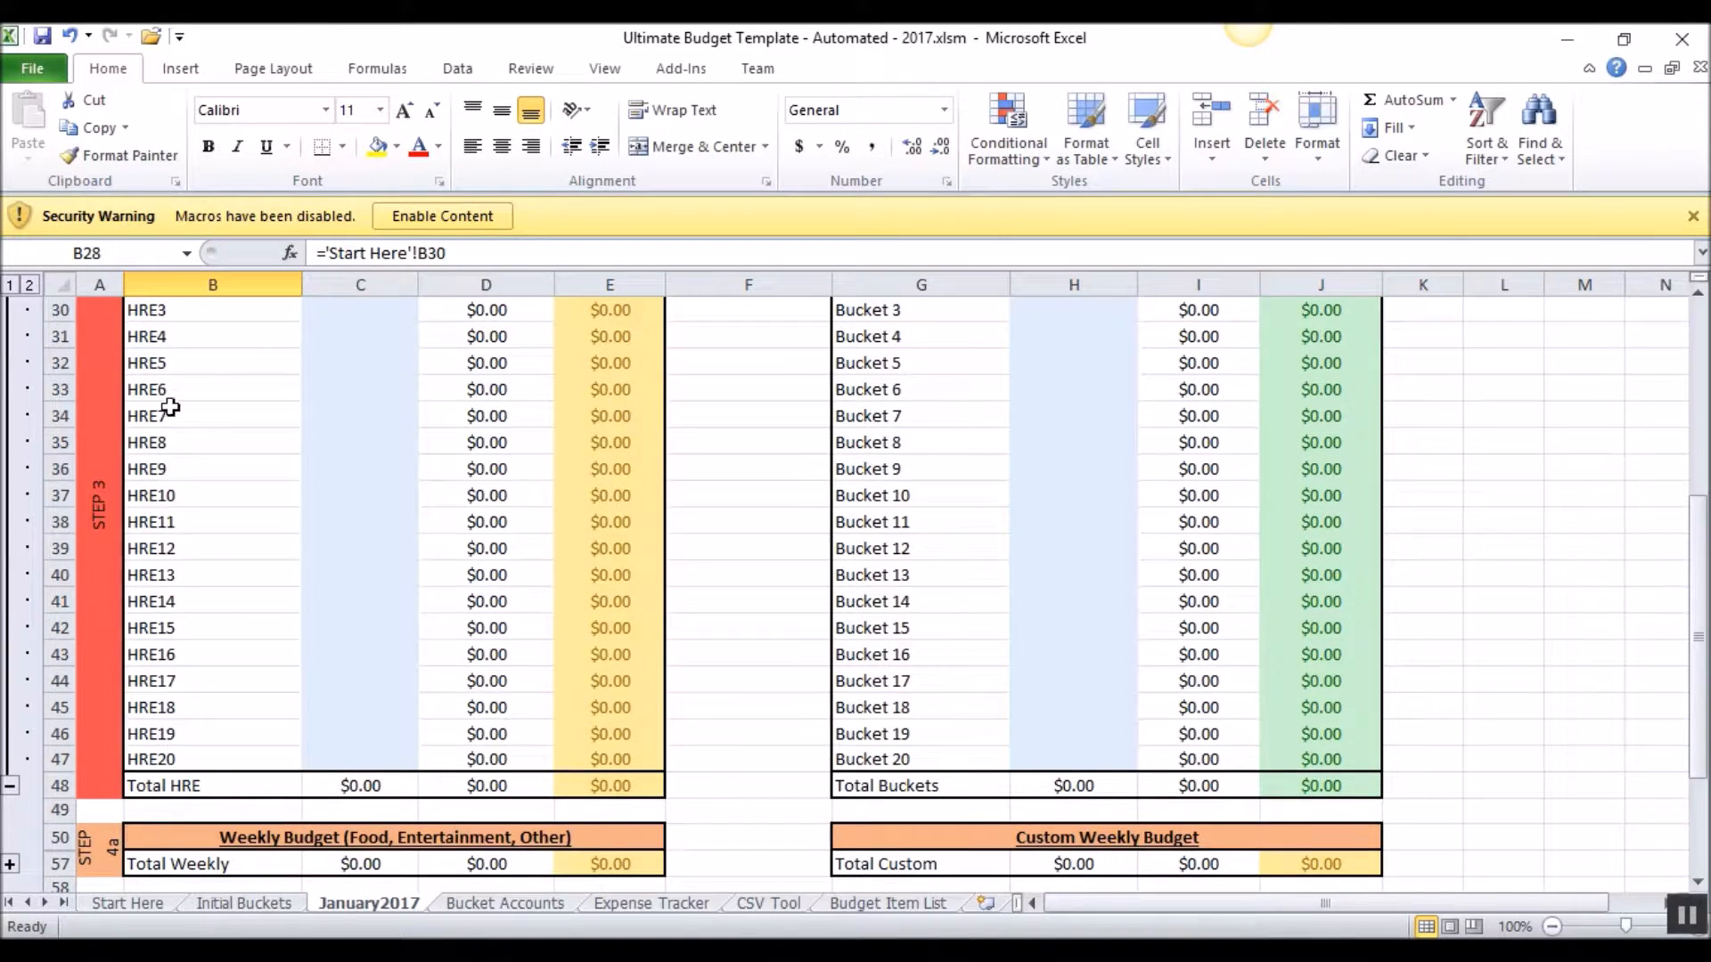
{"action": "scroll", "coordinate": [169, 513], "scroll_direction": "down", "scroll_amount": 1}
{"action": "scroll", "coordinate": [165, 624], "scroll_direction": "up", "scroll_amount": 3}
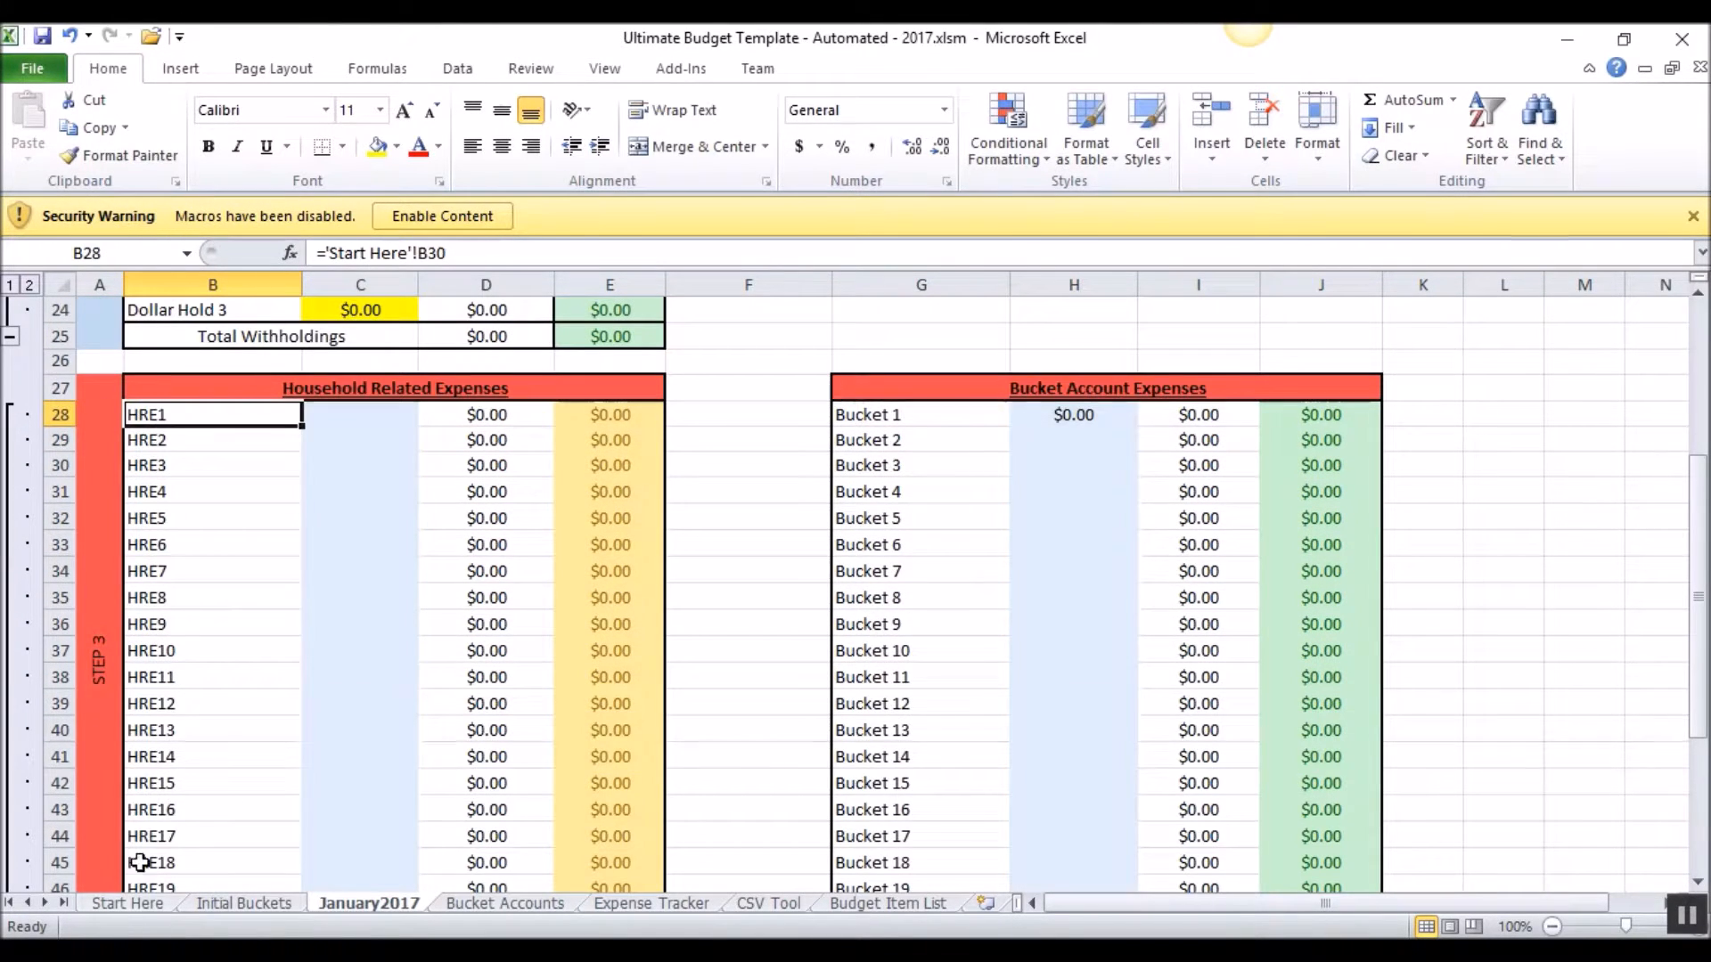
Review the source names HRE1 to HRE20 in the Household Related Expenses list on the Start Here sheet
{"action": "left_click", "coordinate": [128, 904]}
{"action": "scroll", "coordinate": [223, 747], "scroll_direction": "down", "scroll_amount": 10}
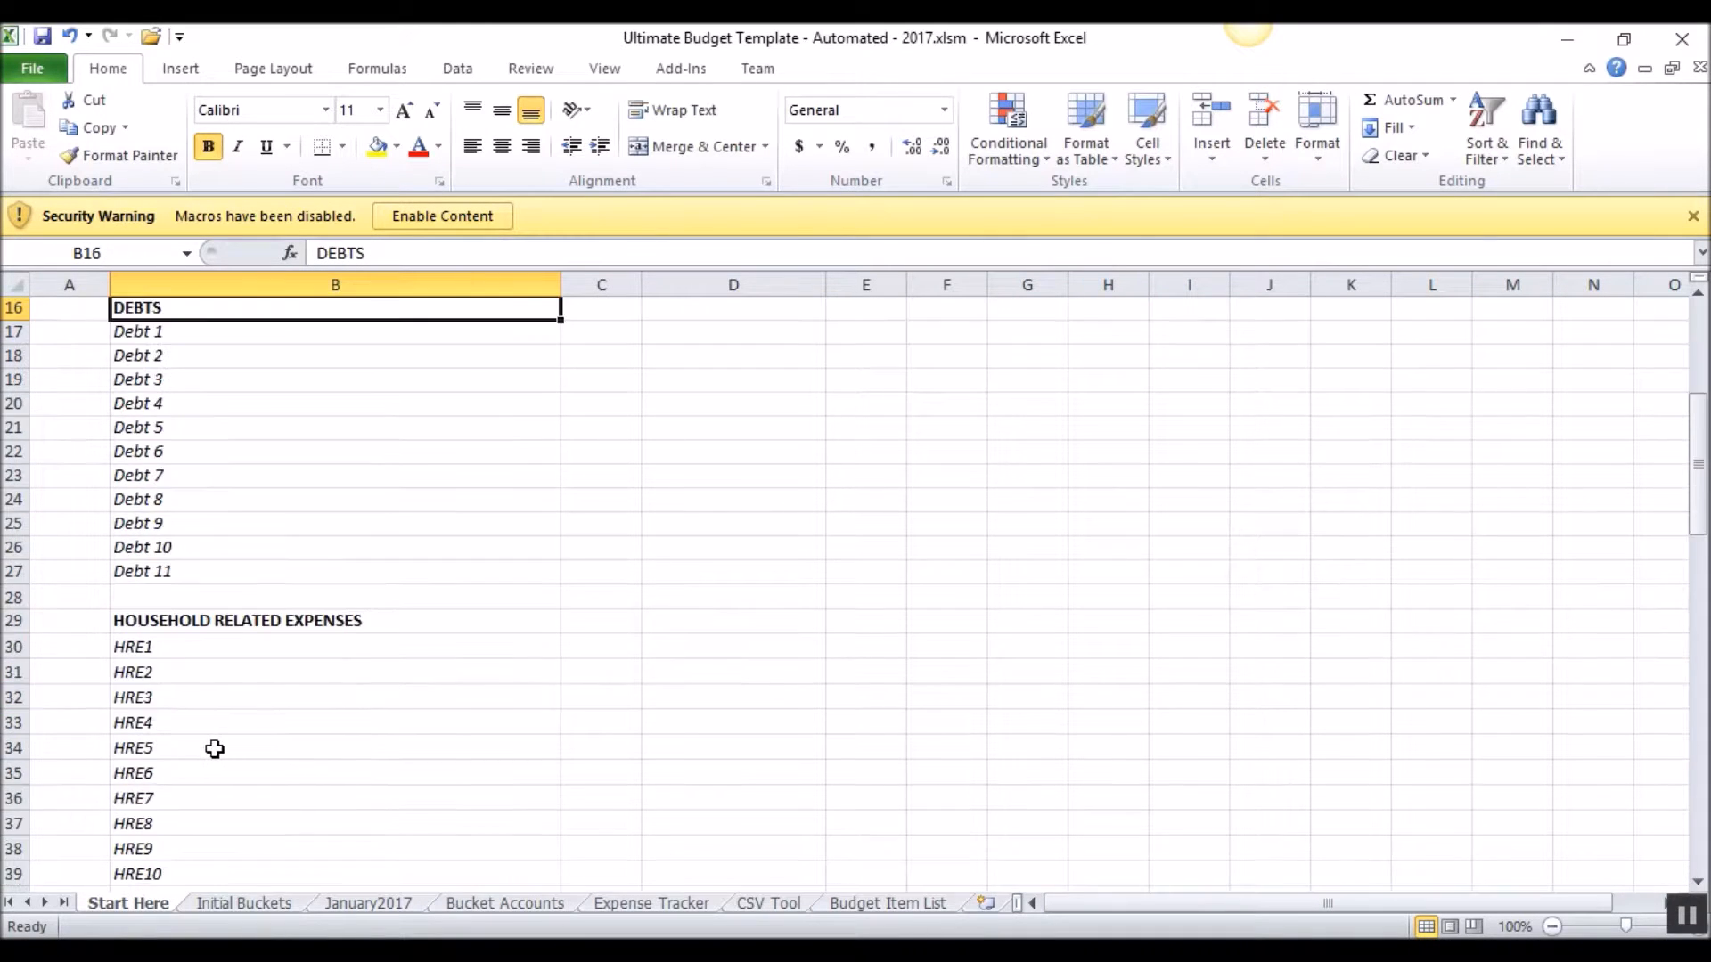
{"action": "scroll", "coordinate": [160, 465], "scroll_direction": "up", "scroll_amount": 2}
{"action": "left_click", "coordinate": [148, 438]}
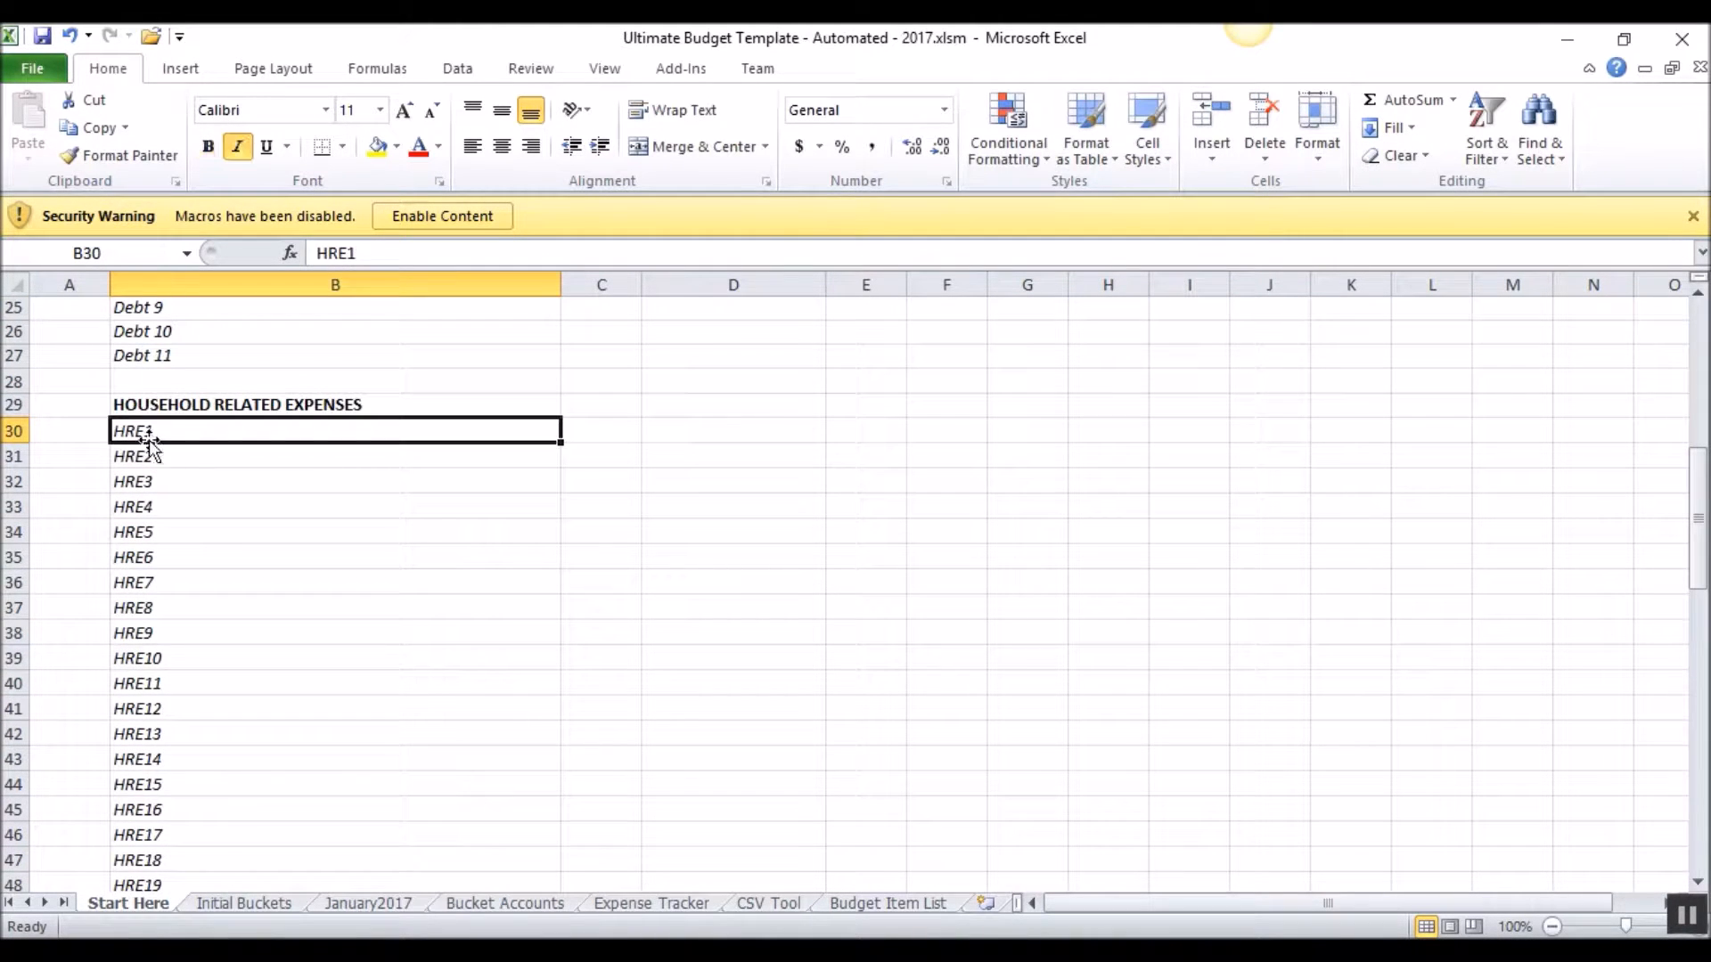
{"action": "scroll", "coordinate": [138, 473], "scroll_direction": "down", "scroll_amount": 3}
{"action": "left_click", "coordinate": [143, 688]}
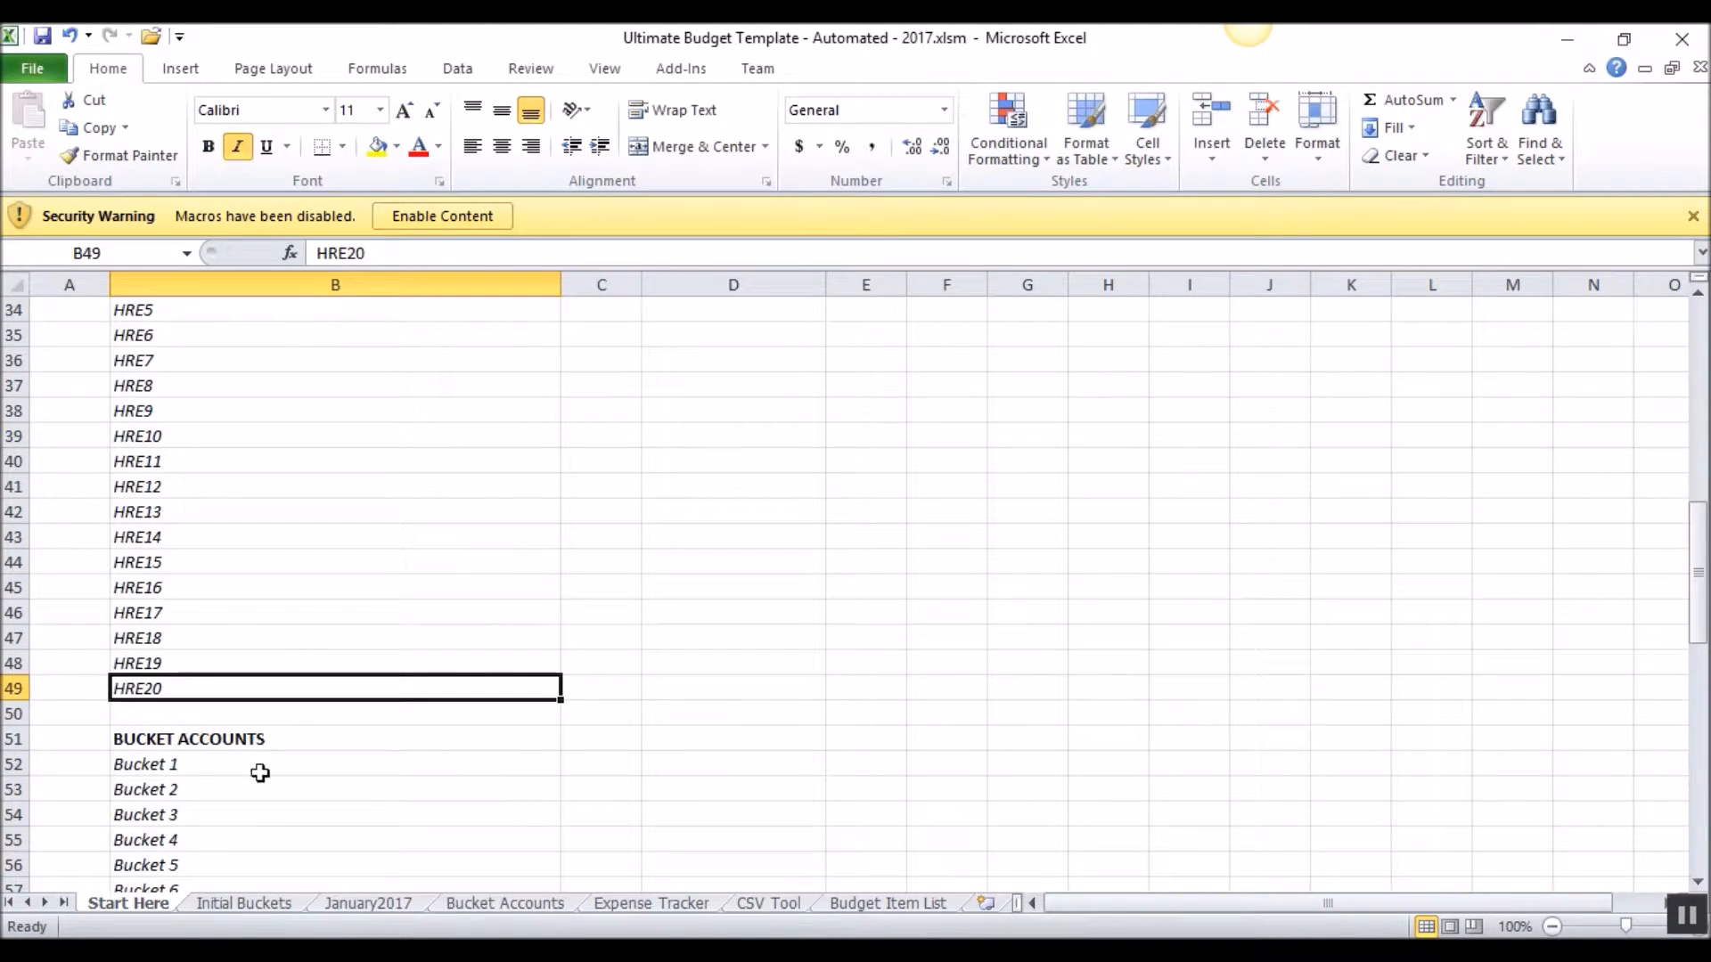
Return to the January2017 sheet and collapse the Step 3, Step 2 and Step 1 row groups
{"action": "left_click", "coordinate": [338, 903]}
{"action": "scroll", "coordinate": [174, 713], "scroll_direction": "down", "scroll_amount": 2}
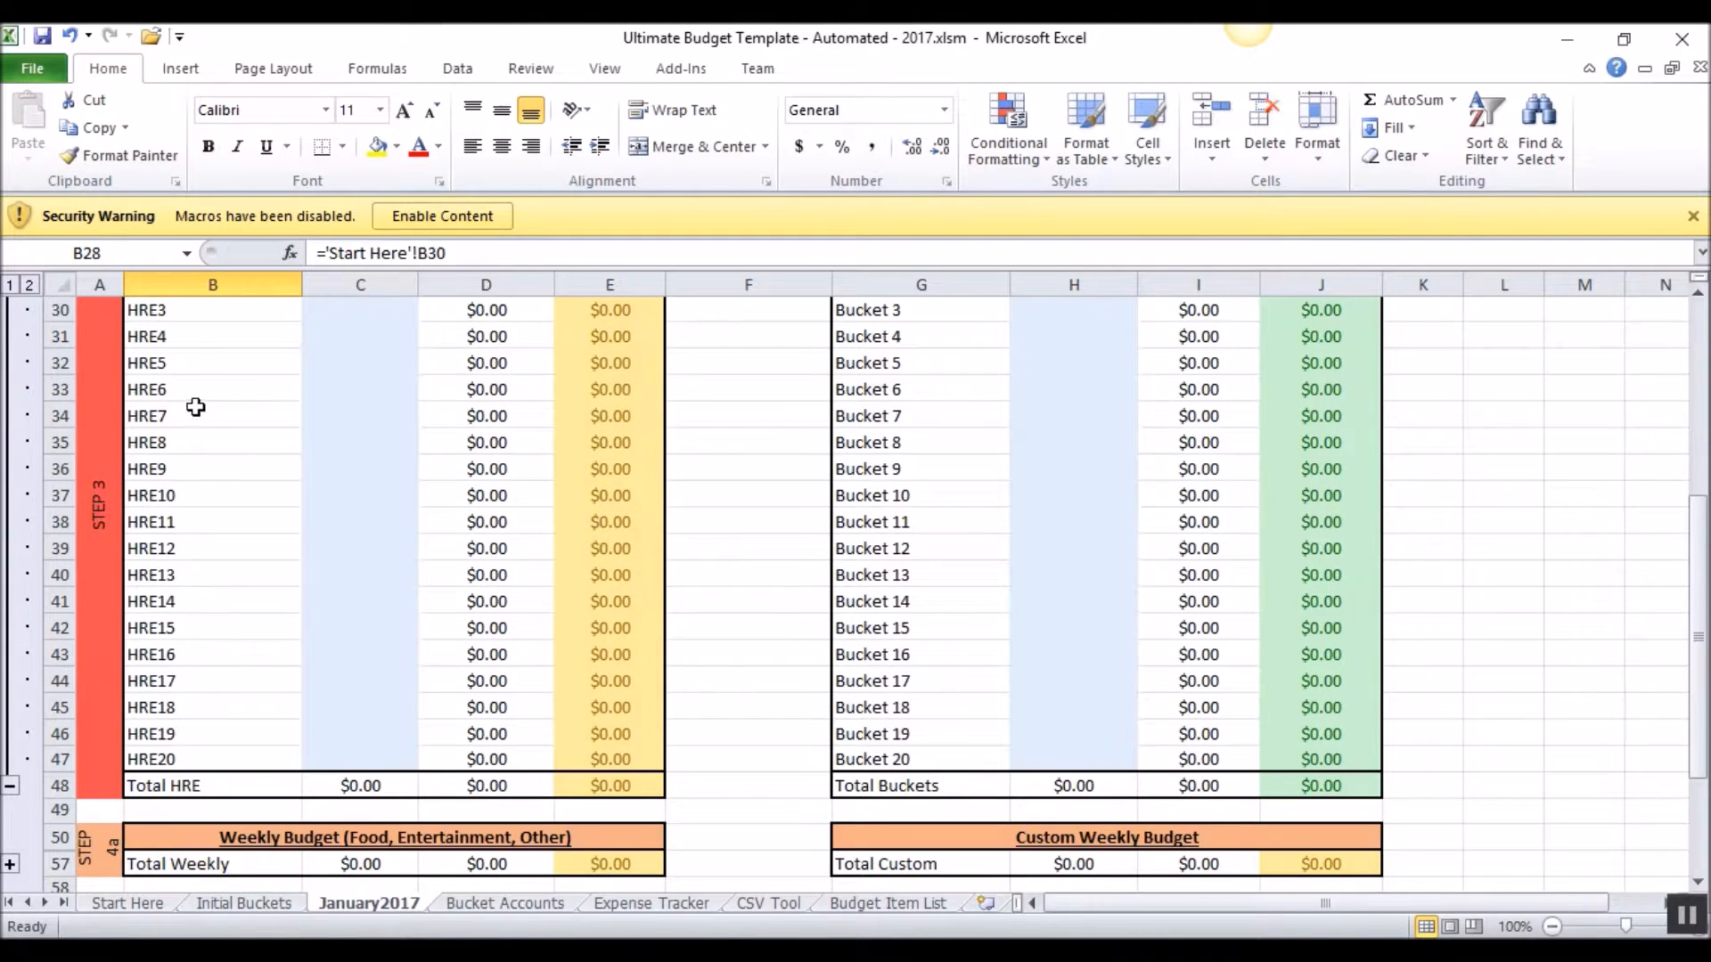
{"action": "scroll", "coordinate": [191, 411], "scroll_direction": "down", "scroll_amount": 1}
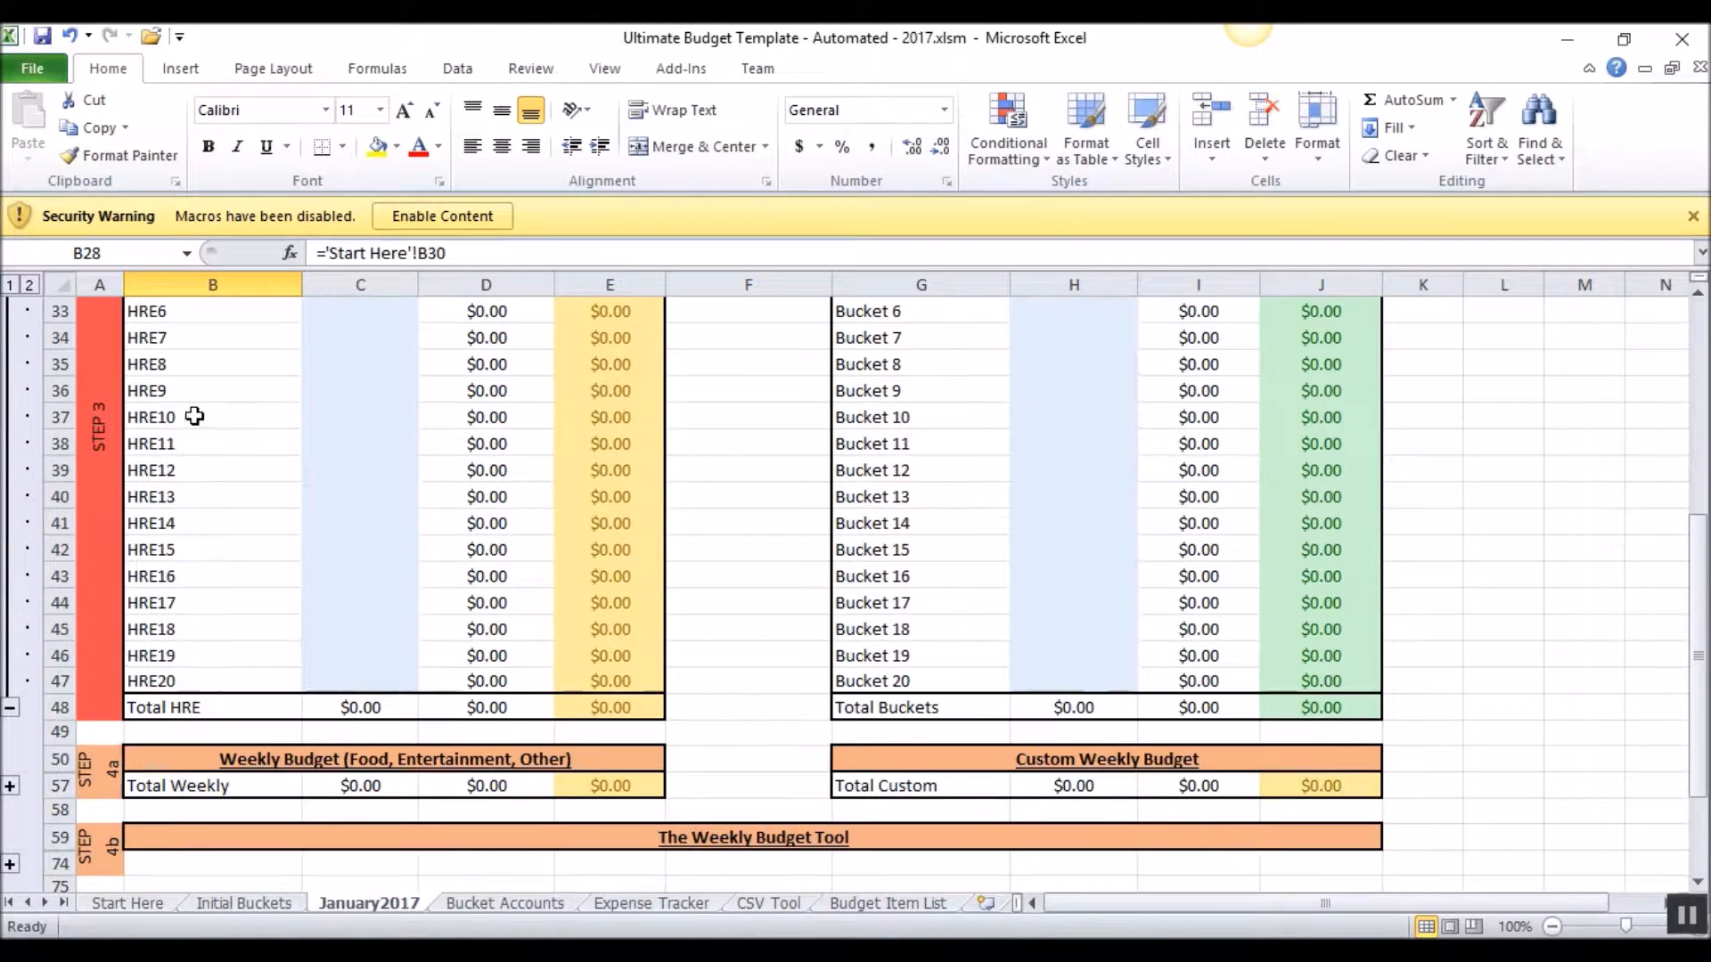
{"action": "left_click", "coordinate": [11, 708]}
{"action": "scroll", "coordinate": [11, 677], "scroll_direction": "up", "scroll_amount": 6}
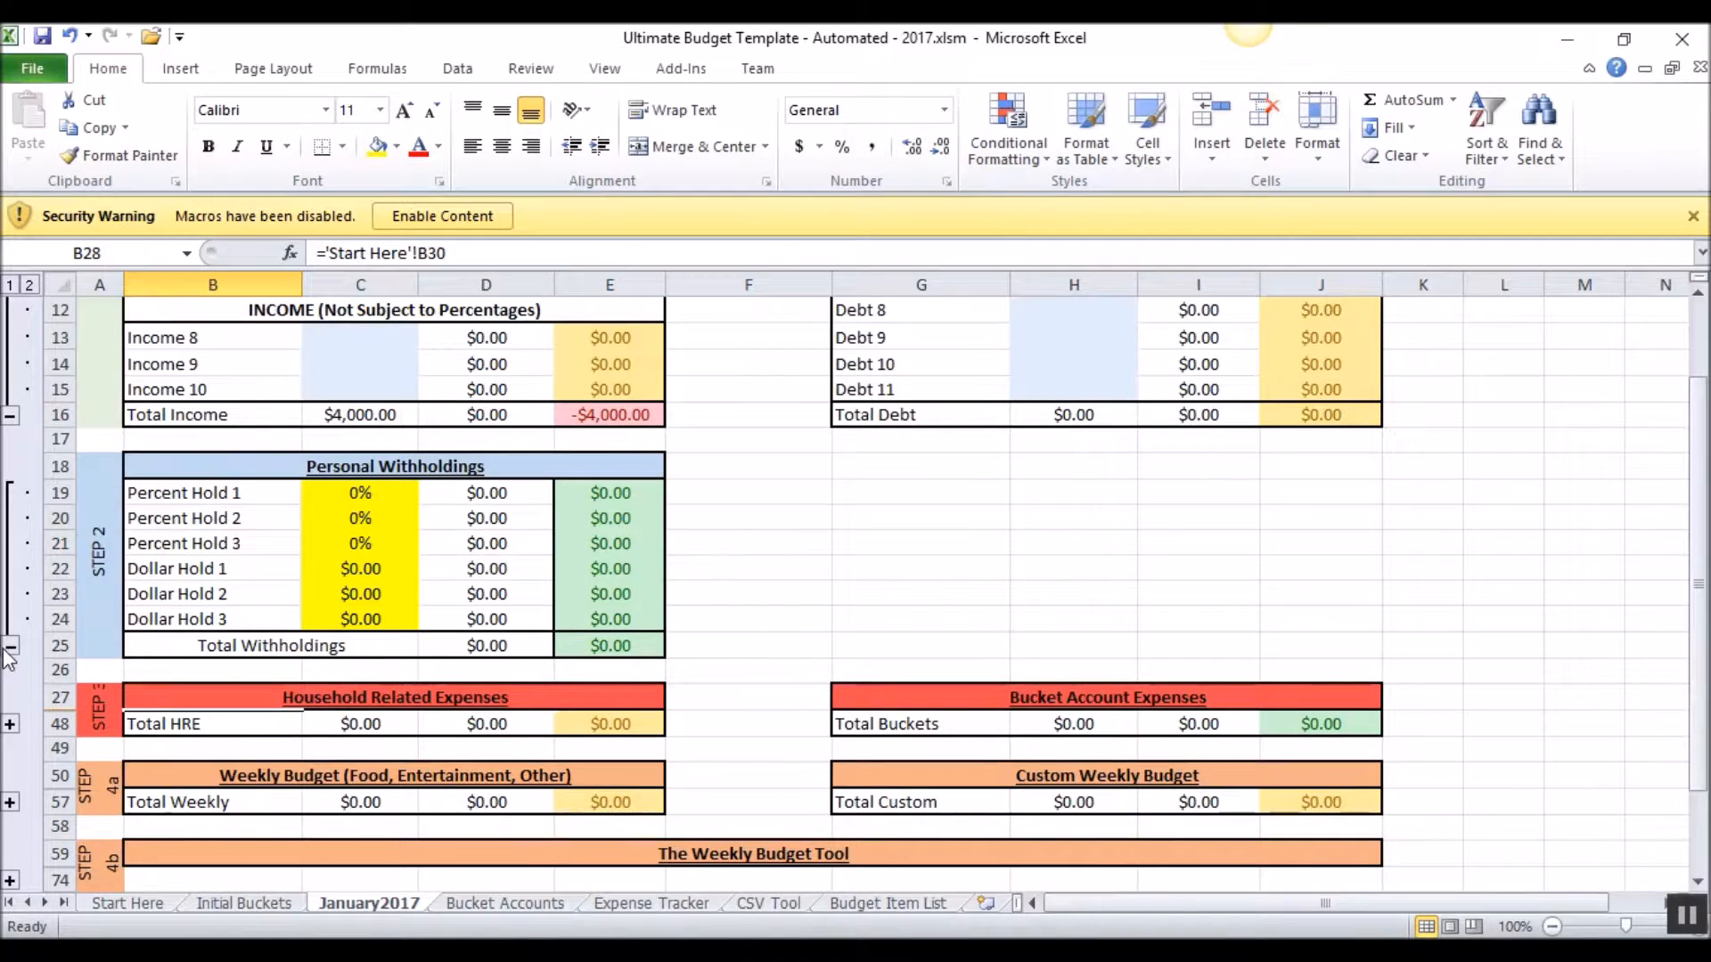
{"action": "left_click", "coordinate": [11, 646]}
{"action": "left_click", "coordinate": [10, 414]}
{"action": "scroll", "coordinate": [18, 437], "scroll_direction": "up", "scroll_amount": 2}
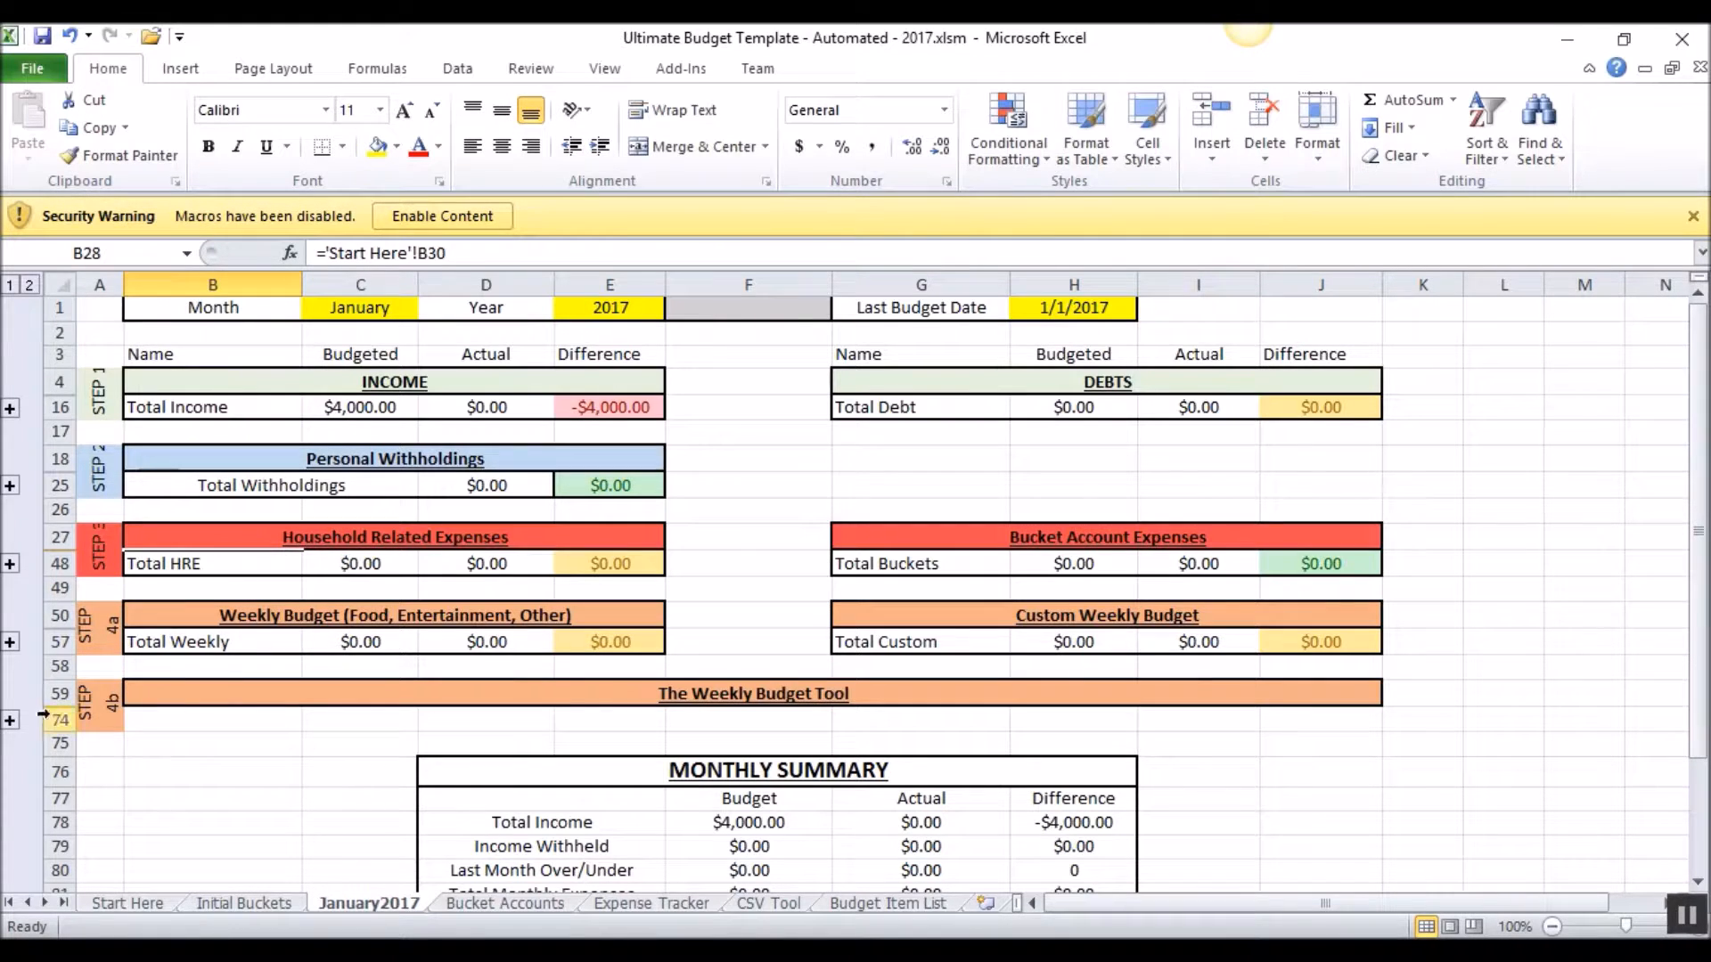
Expand the Step 4b Weekly Budget Tool, examine its default items and number of transfer days, and collapse it again
{"action": "left_click", "coordinate": [116, 714]}
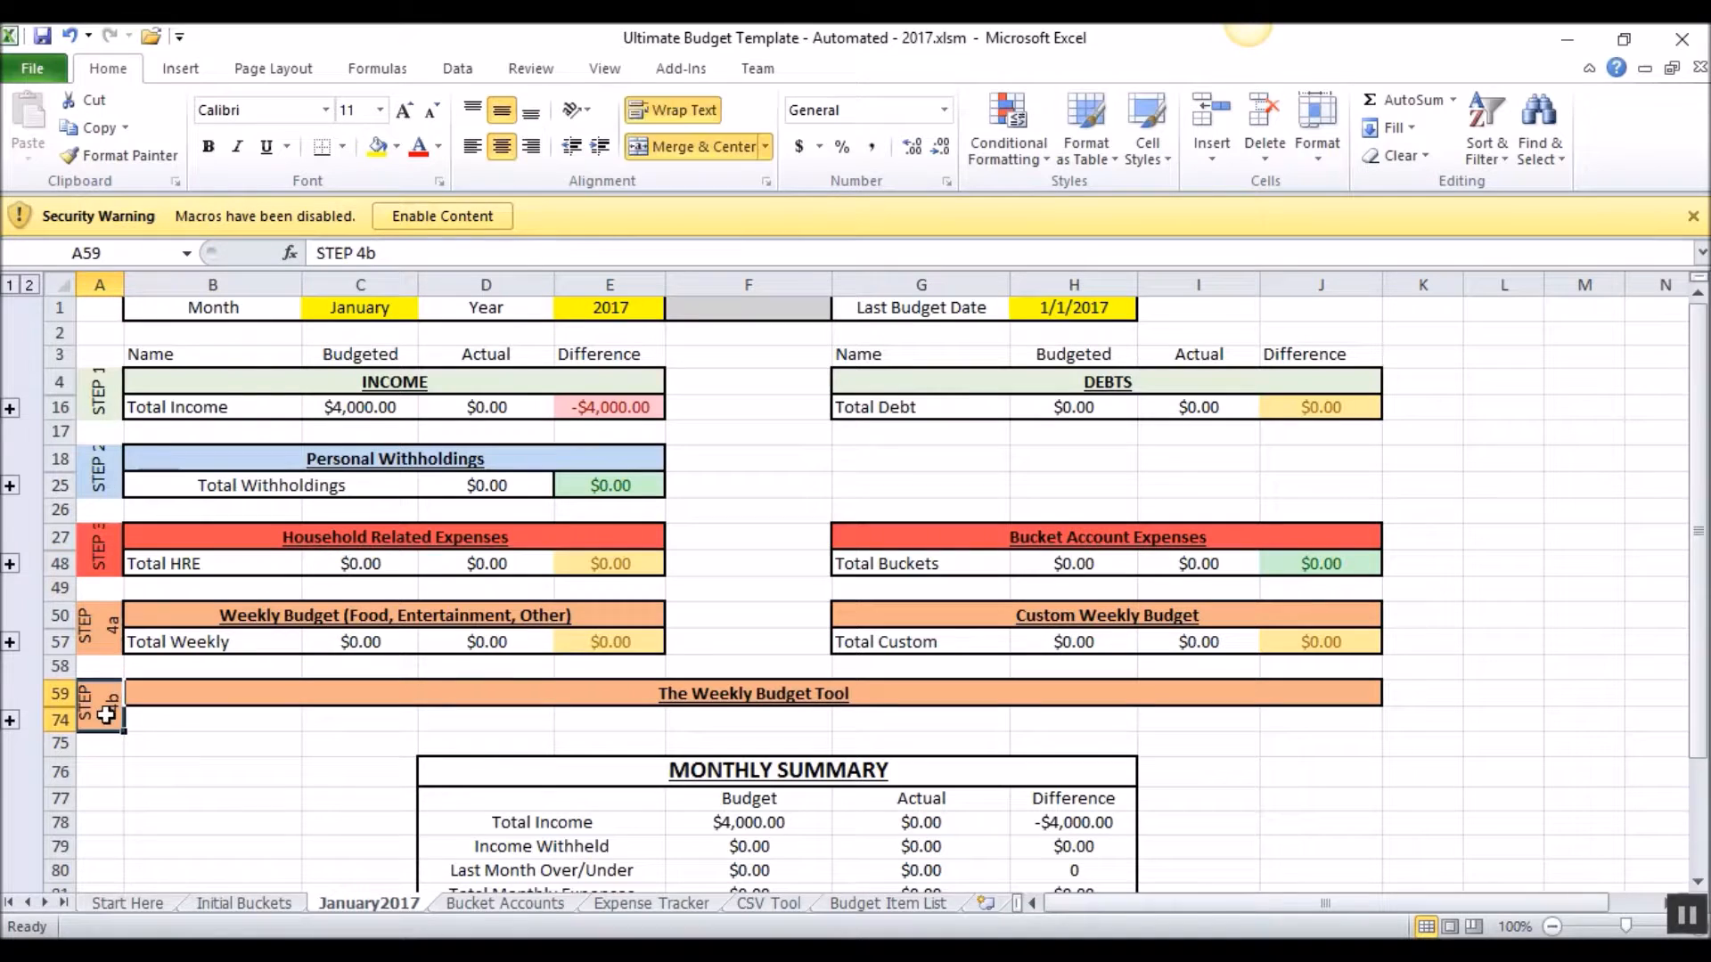
{"action": "left_click", "coordinate": [10, 720]}
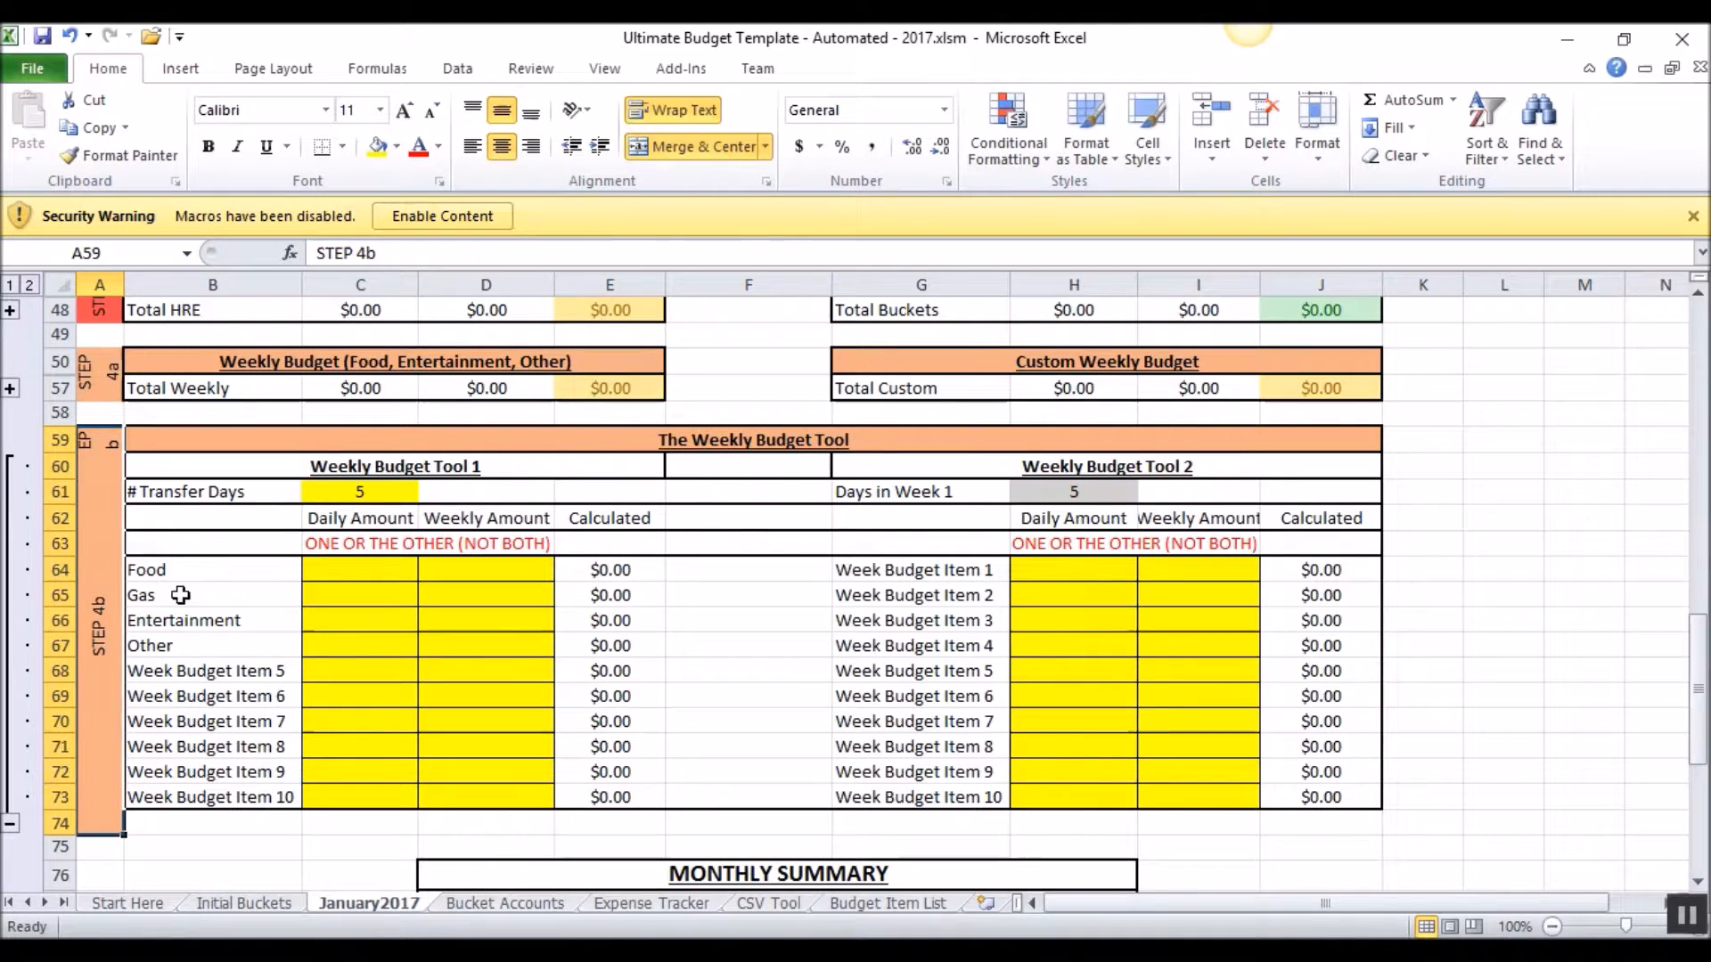
{"action": "left_click_drag", "start_coordinate": [147, 570], "coordinate": [167, 652]}
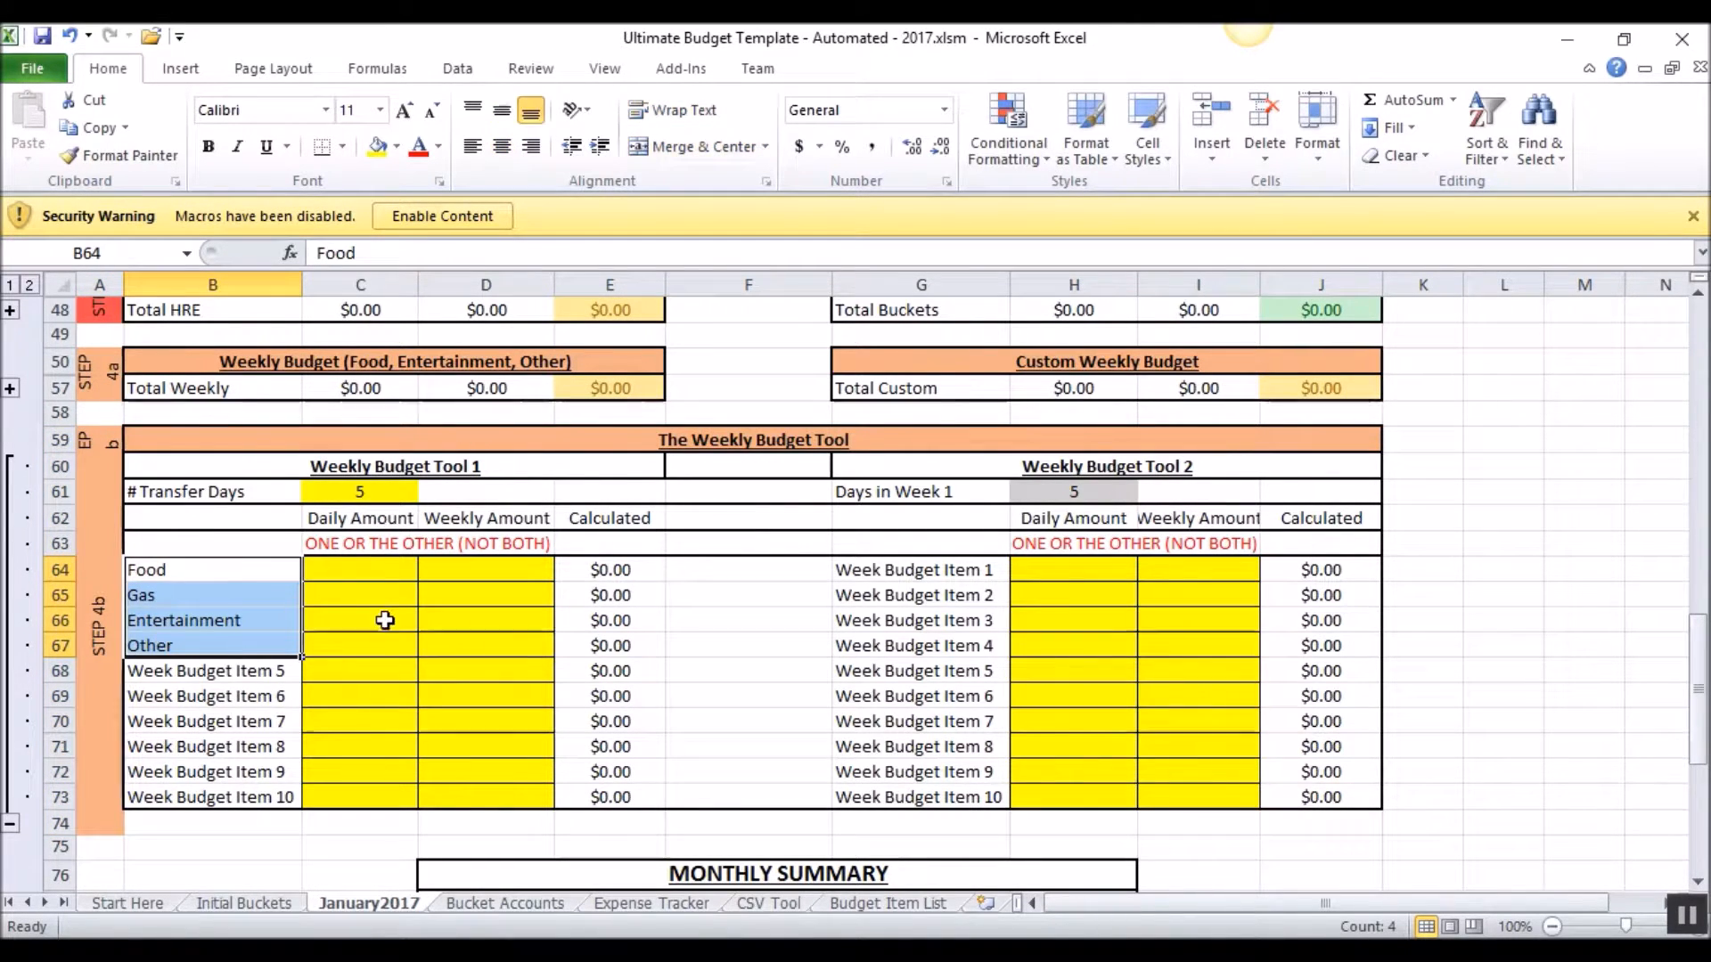
{"action": "left_click", "coordinate": [349, 493]}
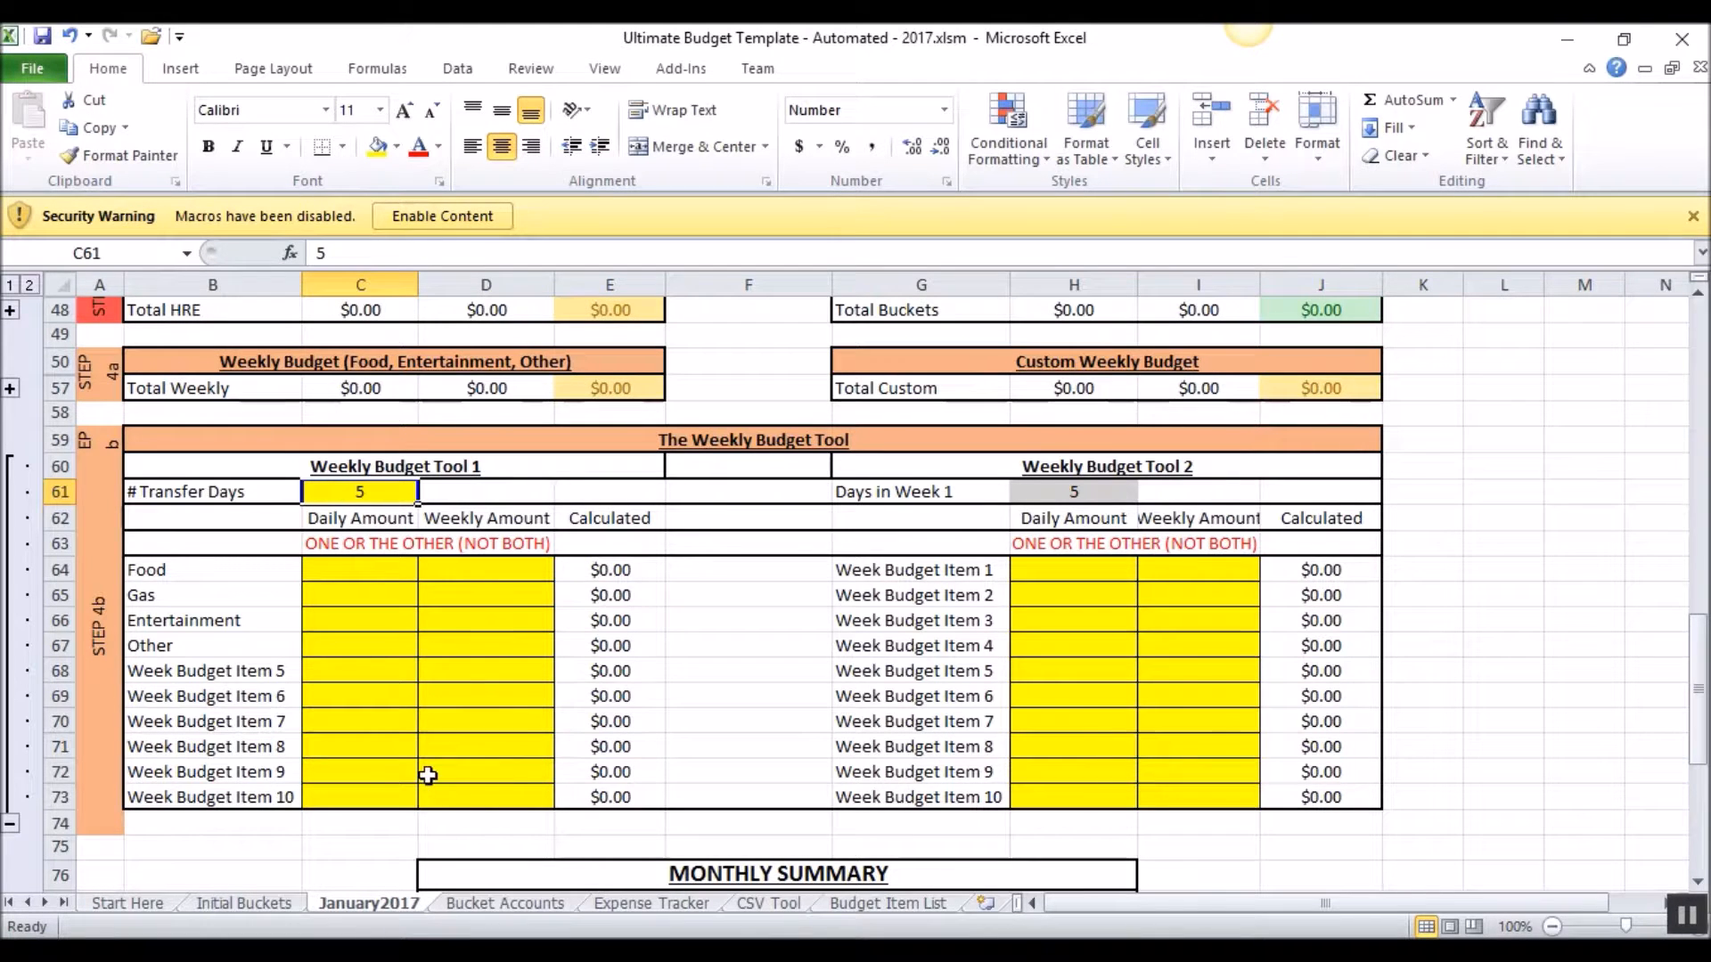
{"action": "left_click", "coordinate": [10, 829]}
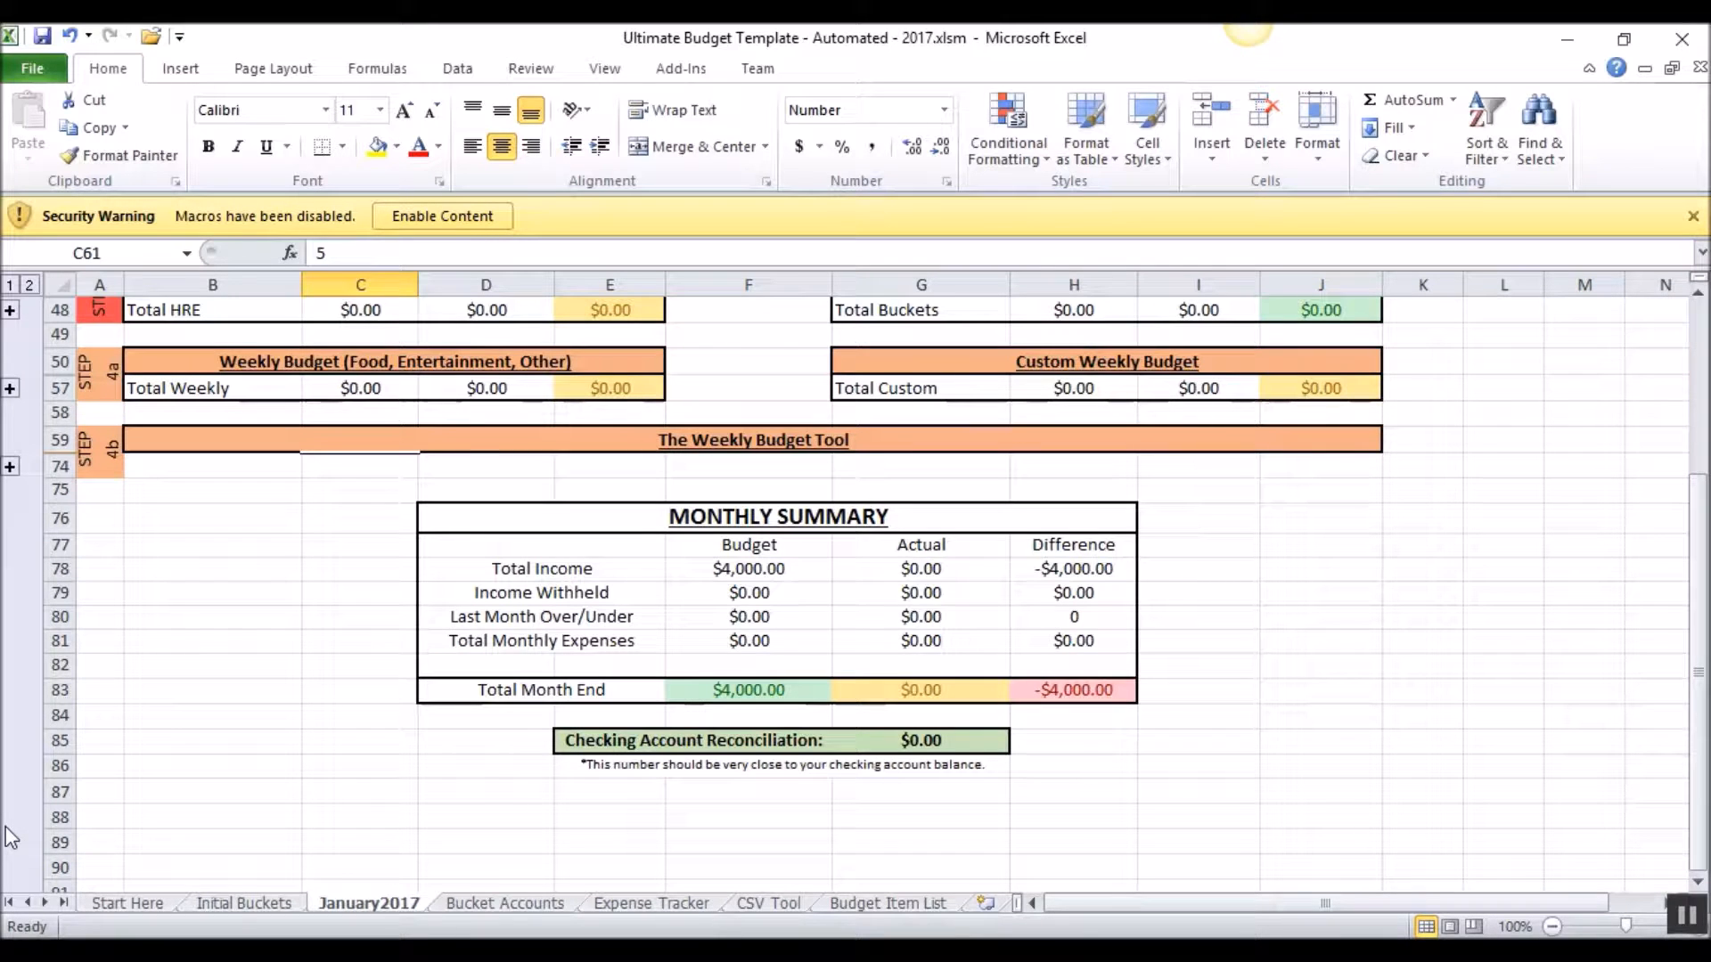
View the monthly bucket table on the Bucket Accounts sheet and the blank entry row 4 on the Expense Tracker sheet
{"action": "left_click", "coordinate": [517, 902]}
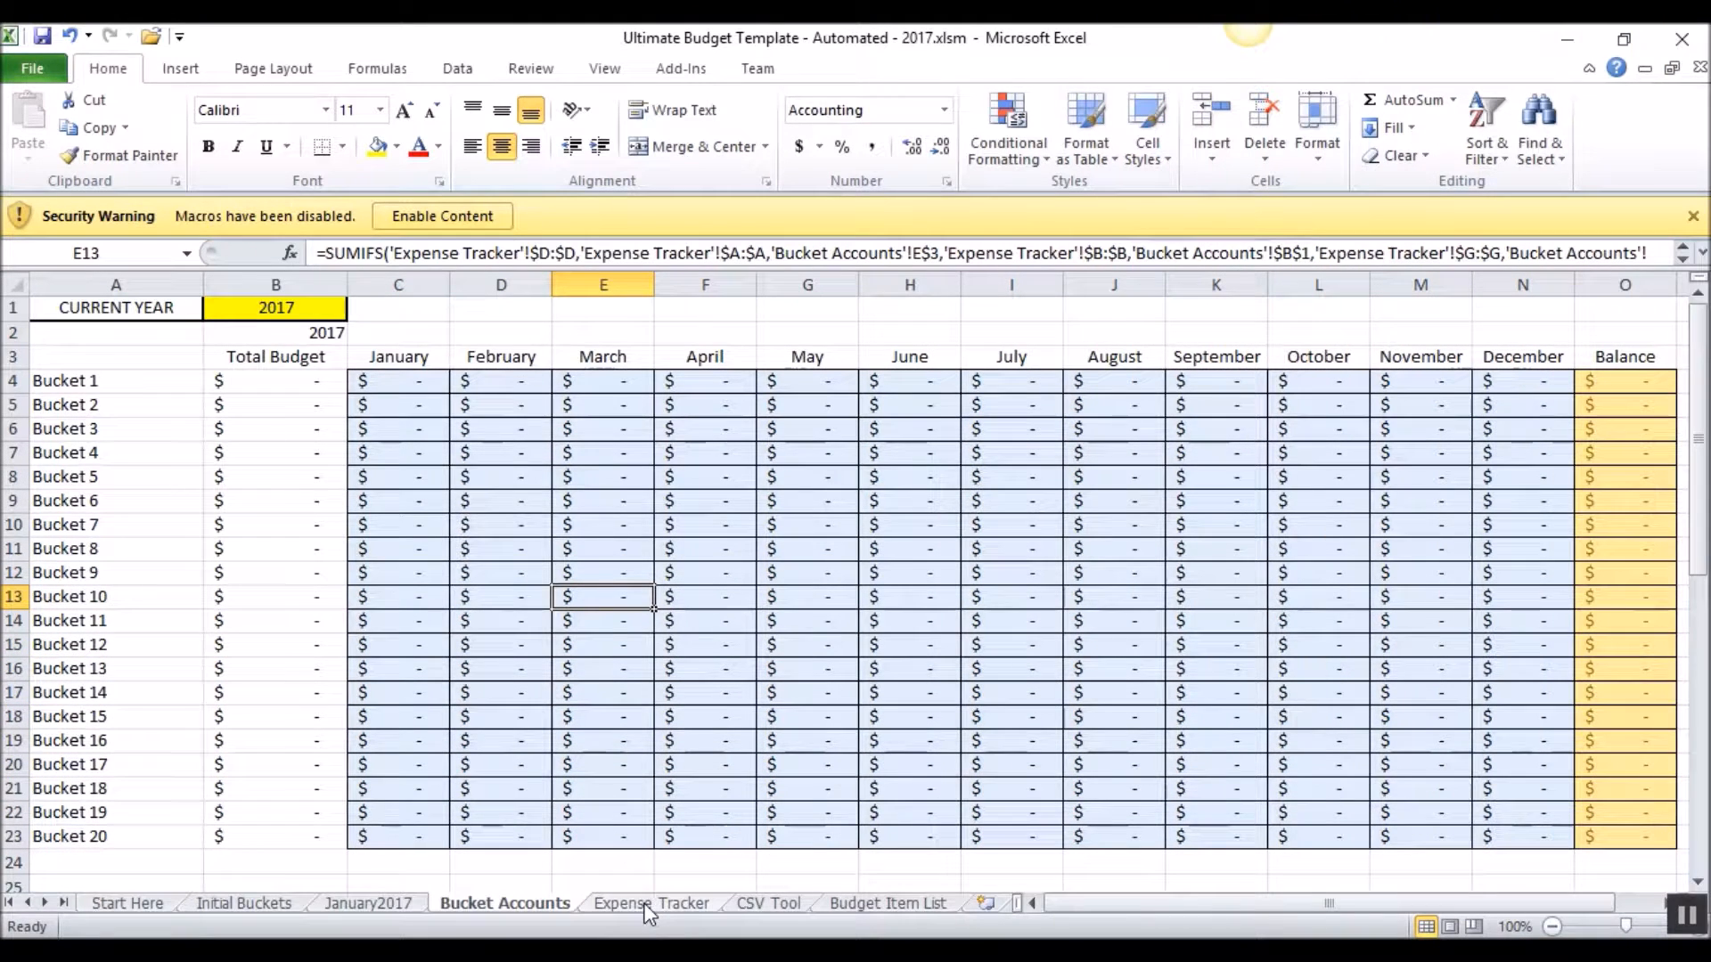
{"action": "left_click", "coordinate": [634, 904]}
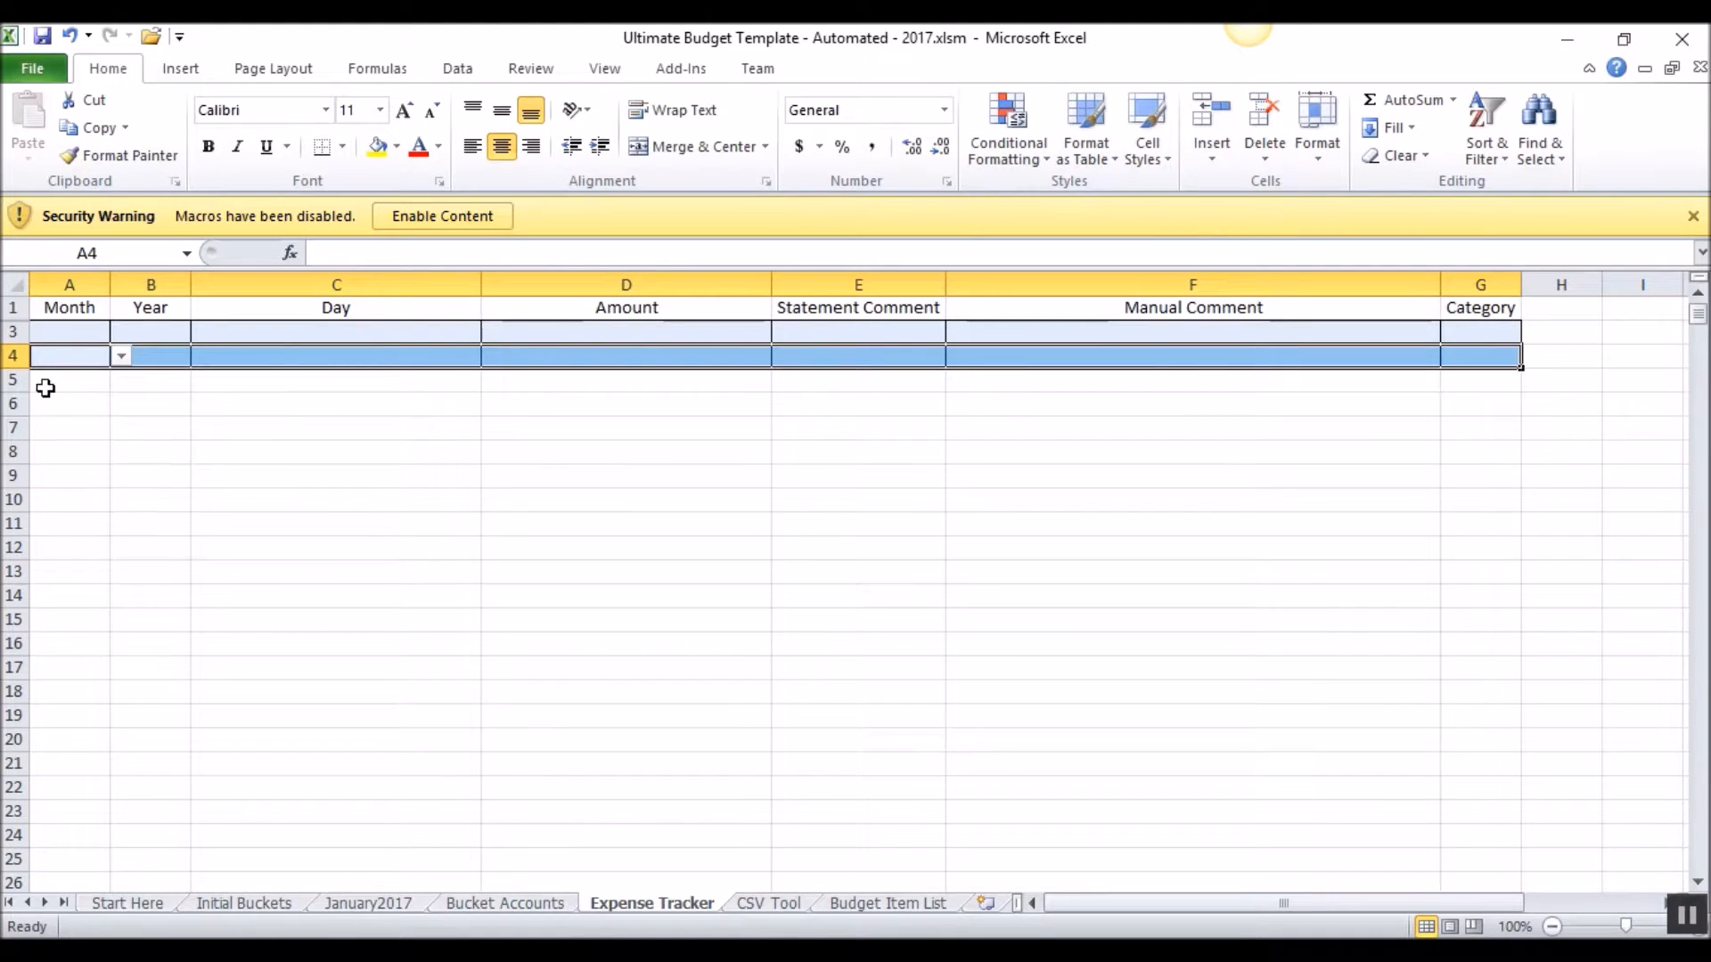
{"action": "left_click_drag", "start_coordinate": [65, 355], "coordinate": [1443, 370]}
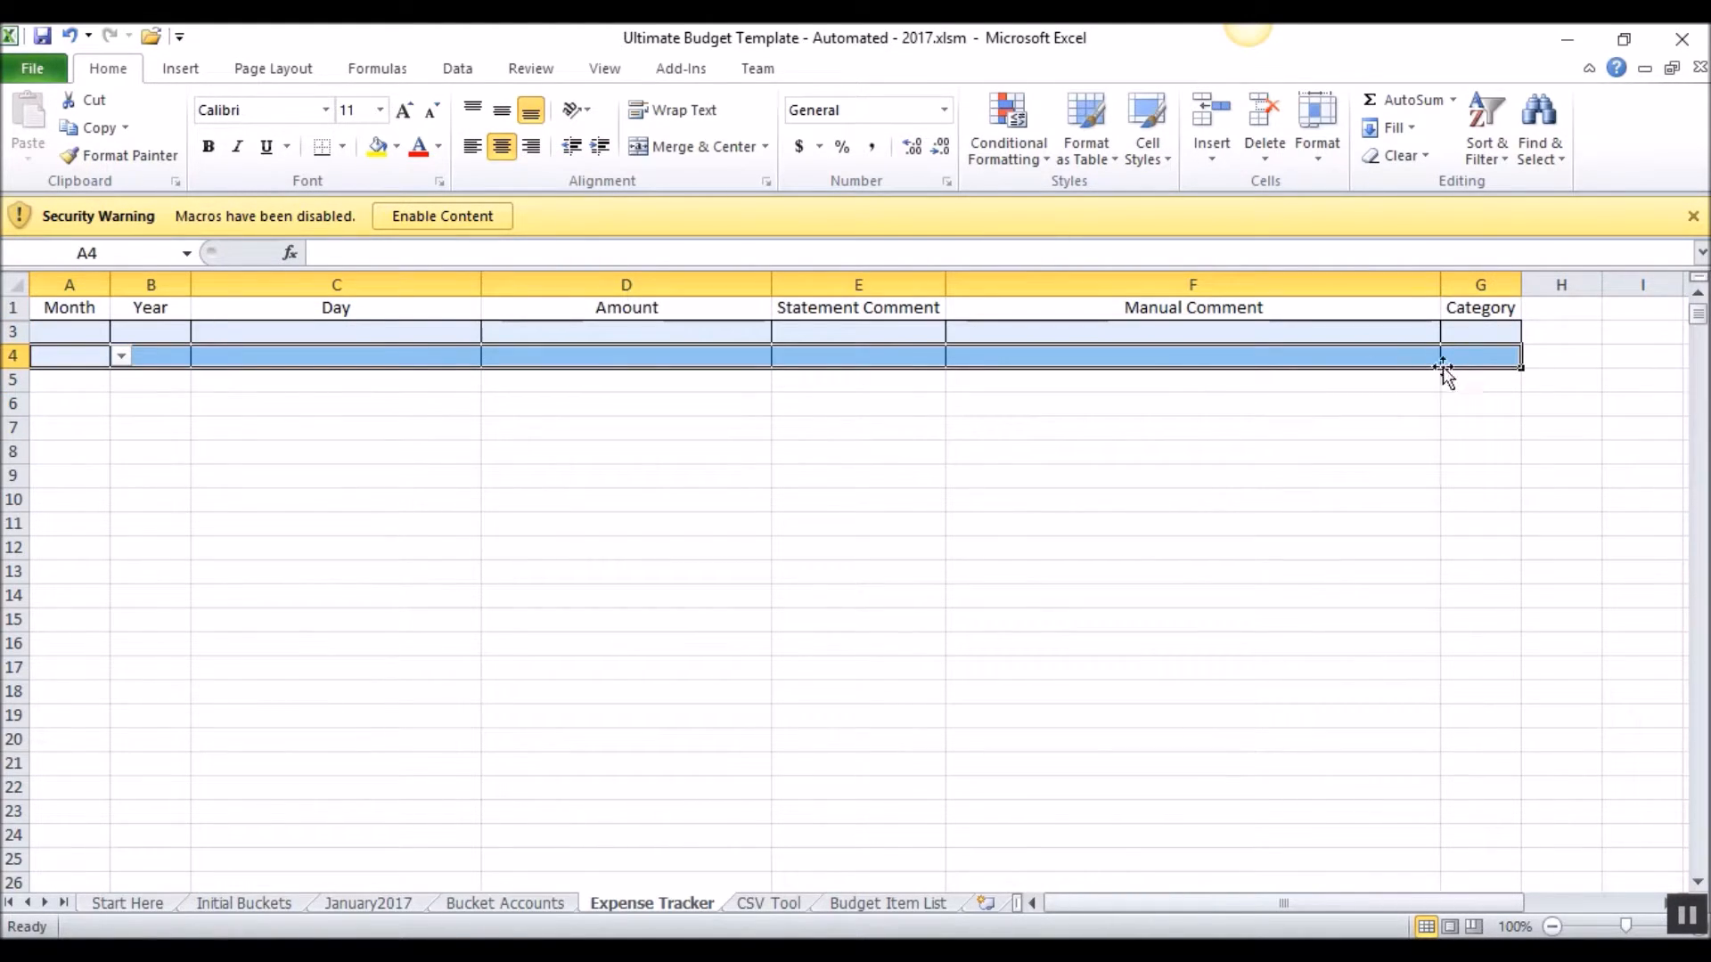
Expand the Step 1 group on the January2017 sheet and inspect the first income's budgeted amount and Actual formula
{"action": "left_click", "coordinate": [364, 901]}
{"action": "scroll", "coordinate": [431, 811], "scroll_direction": "up", "scroll_amount": 4}
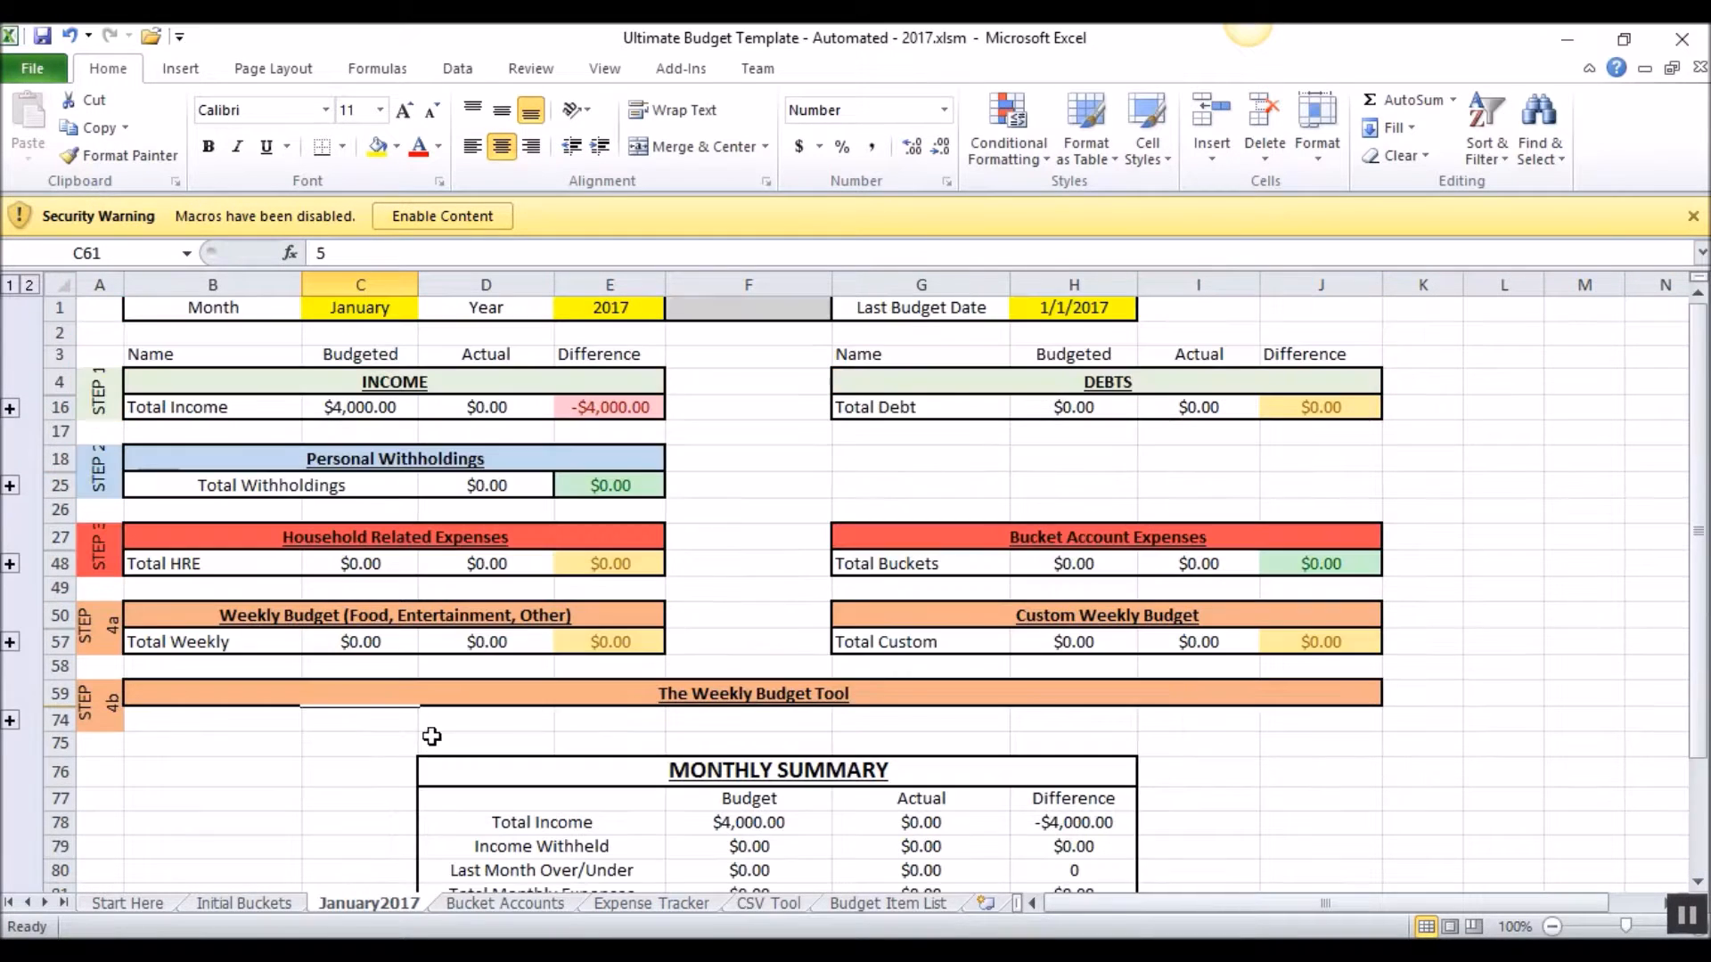
{"action": "left_click", "coordinate": [10, 409]}
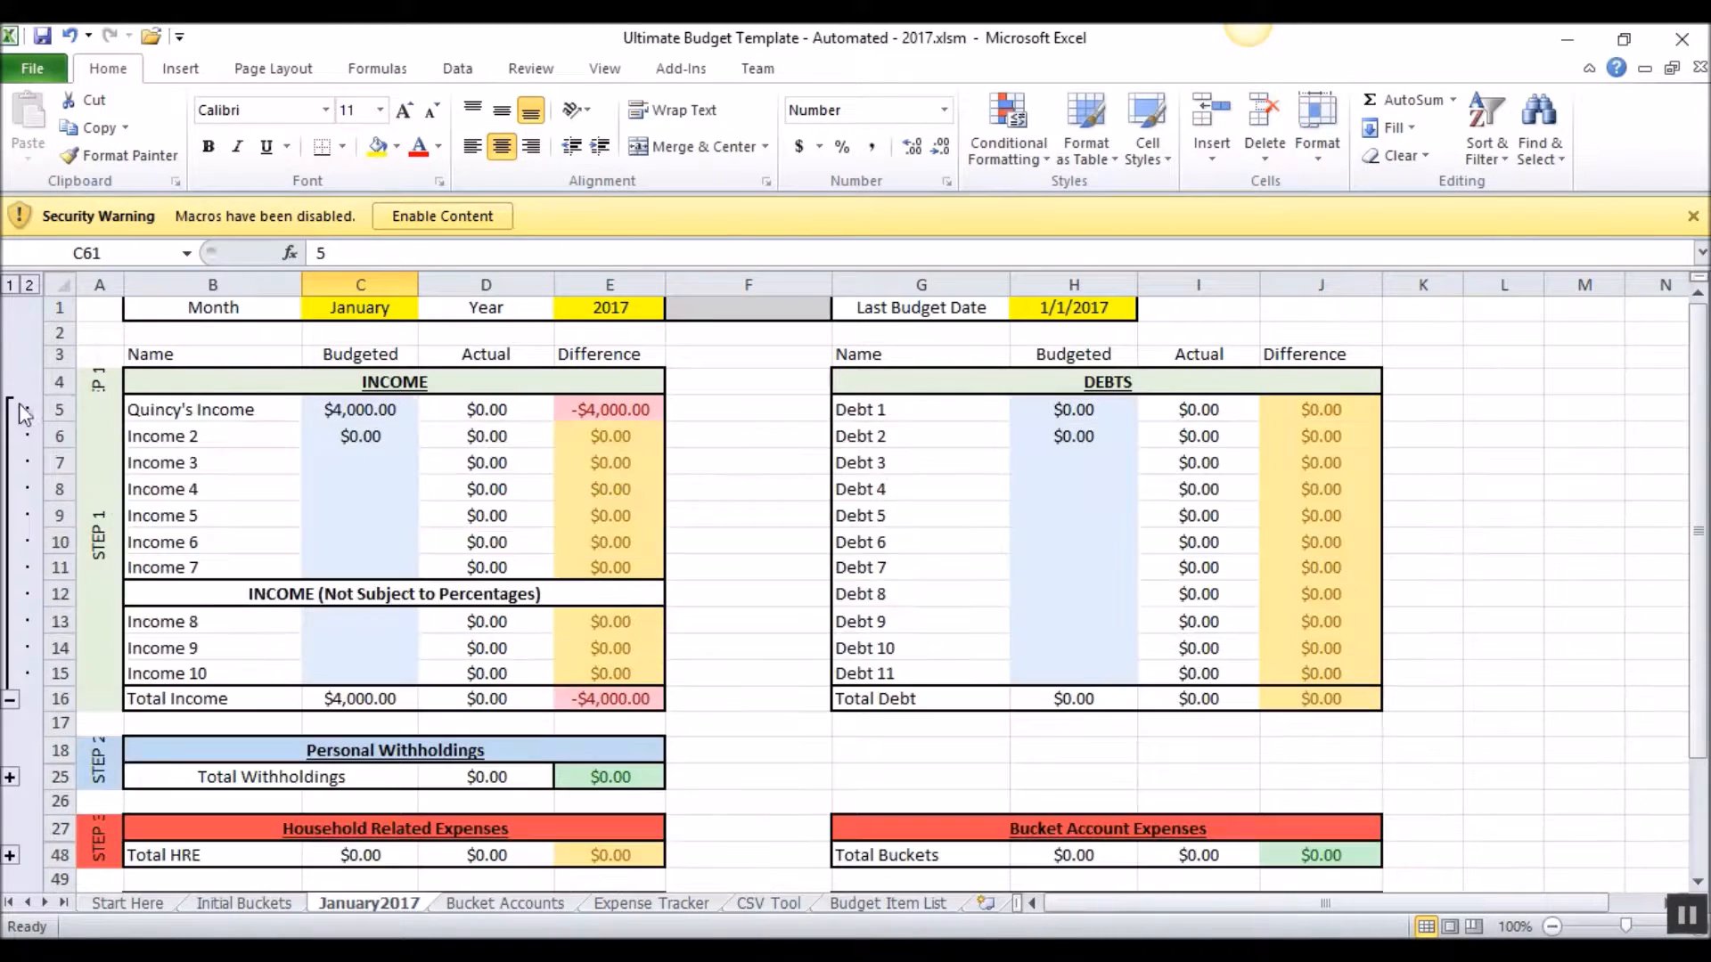
{"action": "left_click", "coordinate": [357, 410]}
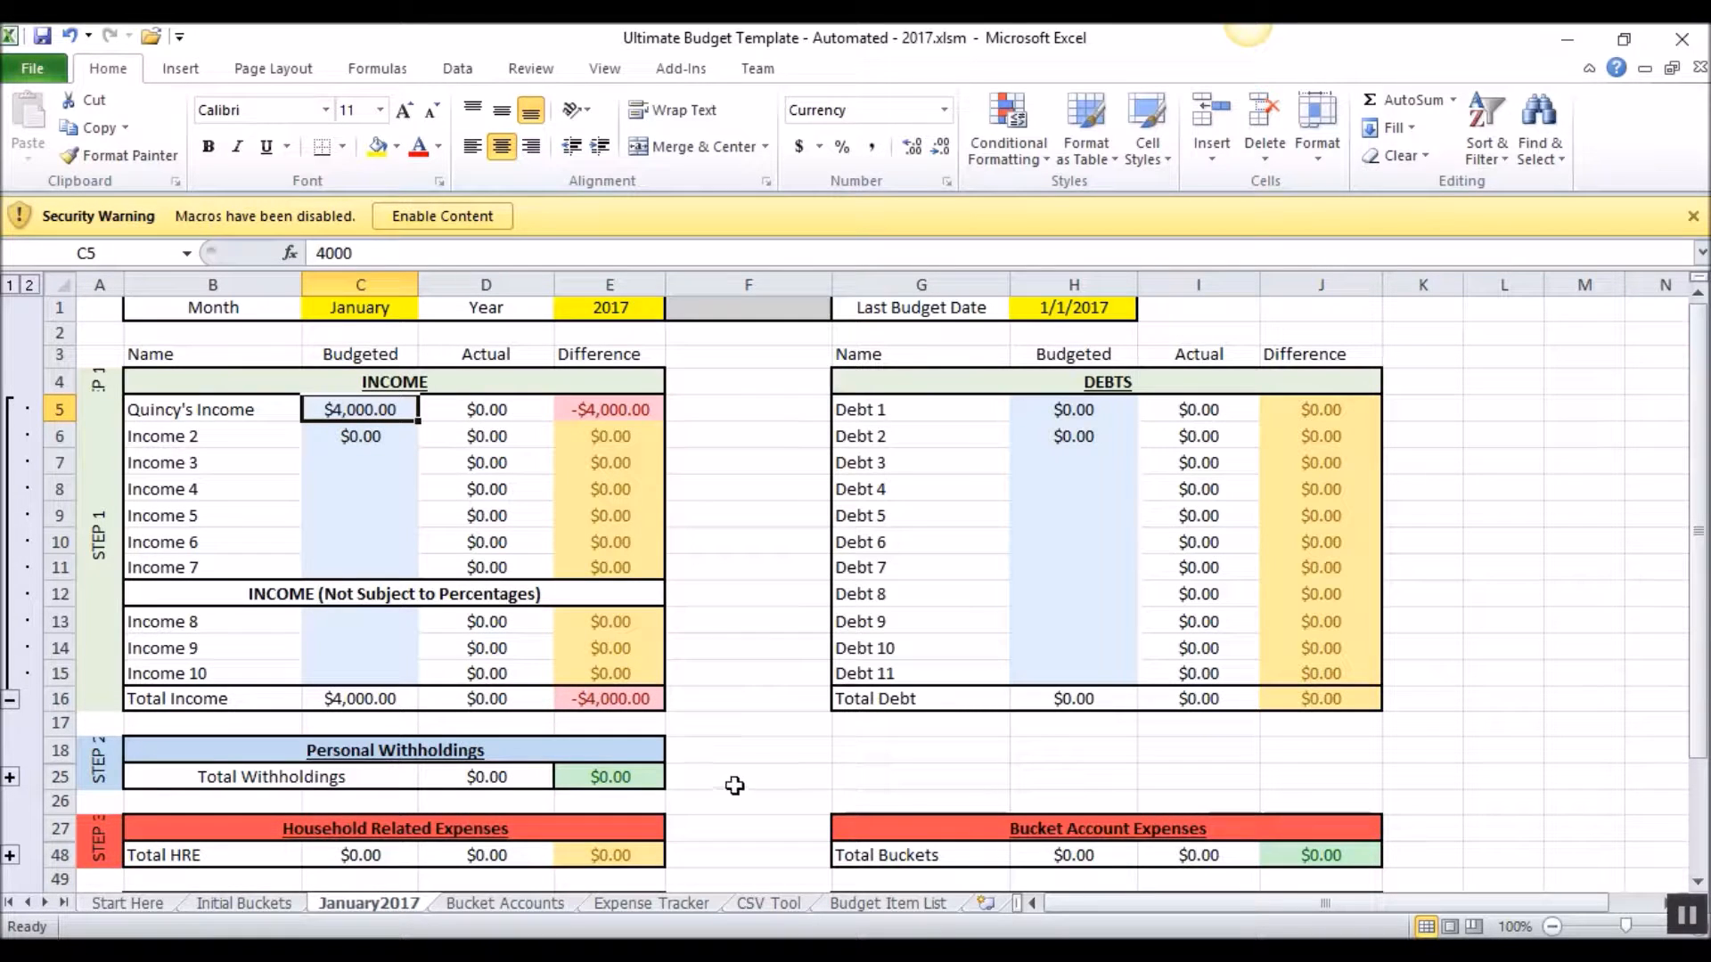
{"action": "left_click", "coordinate": [484, 408]}
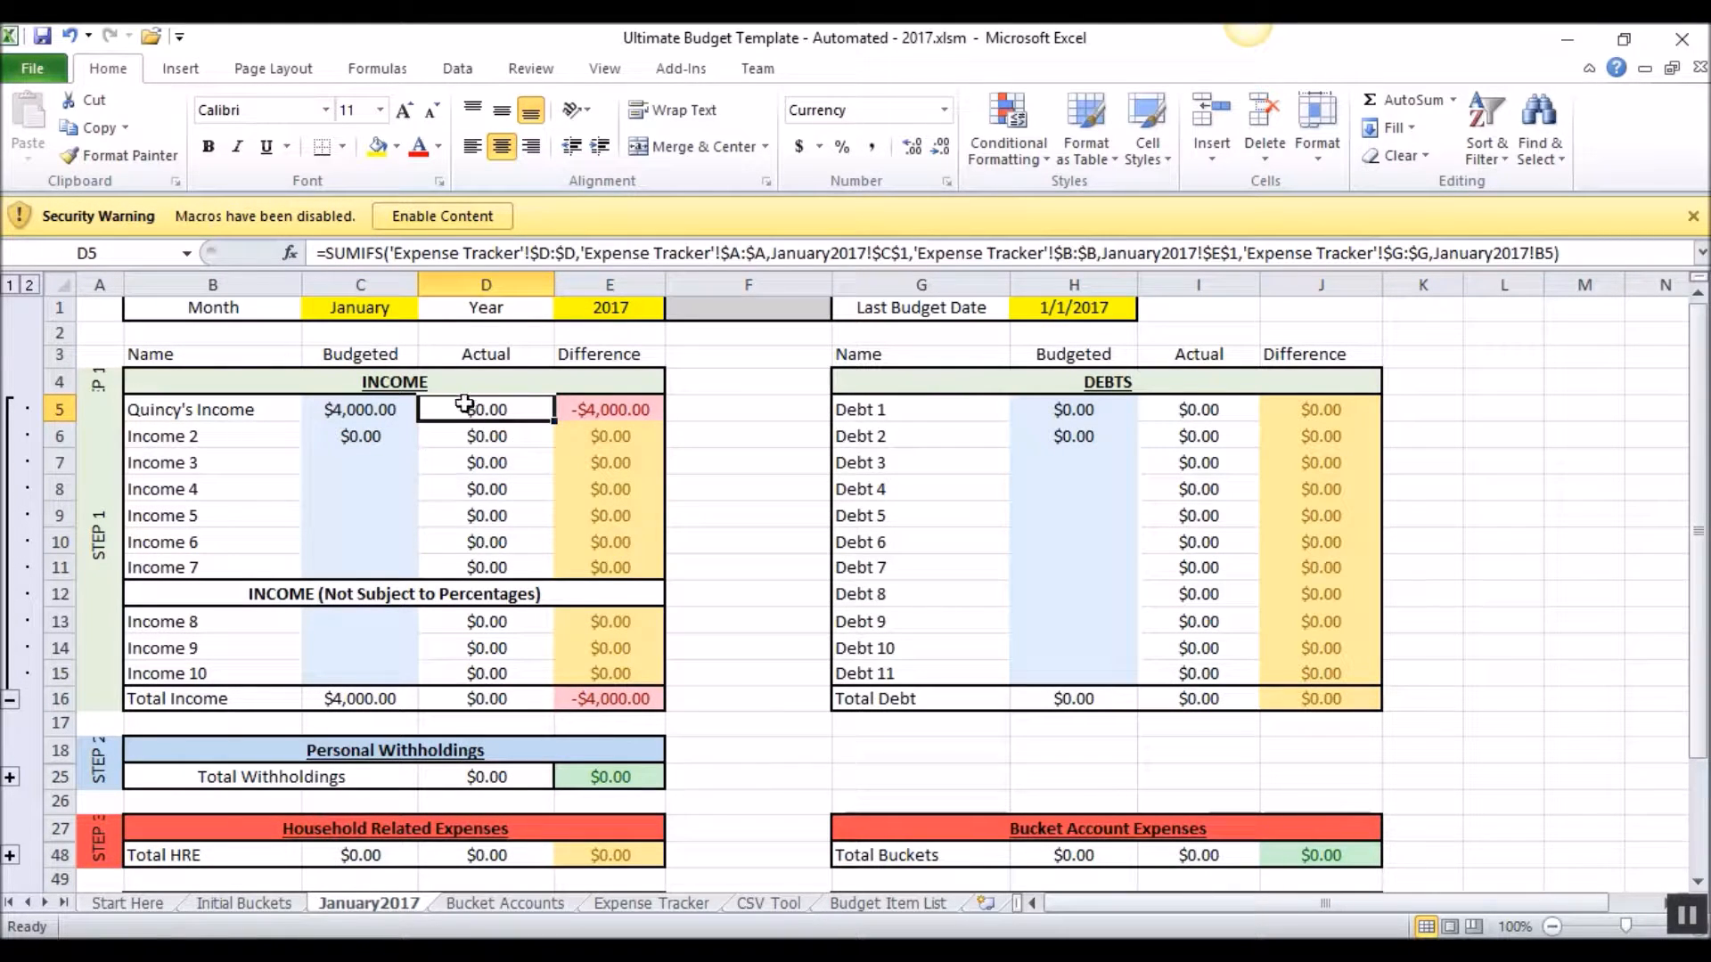
Record a transaction in row 4 of the Expense Tracker sheet with month January, year 2017, day 5 and amount 4000
{"action": "left_click", "coordinate": [674, 902]}
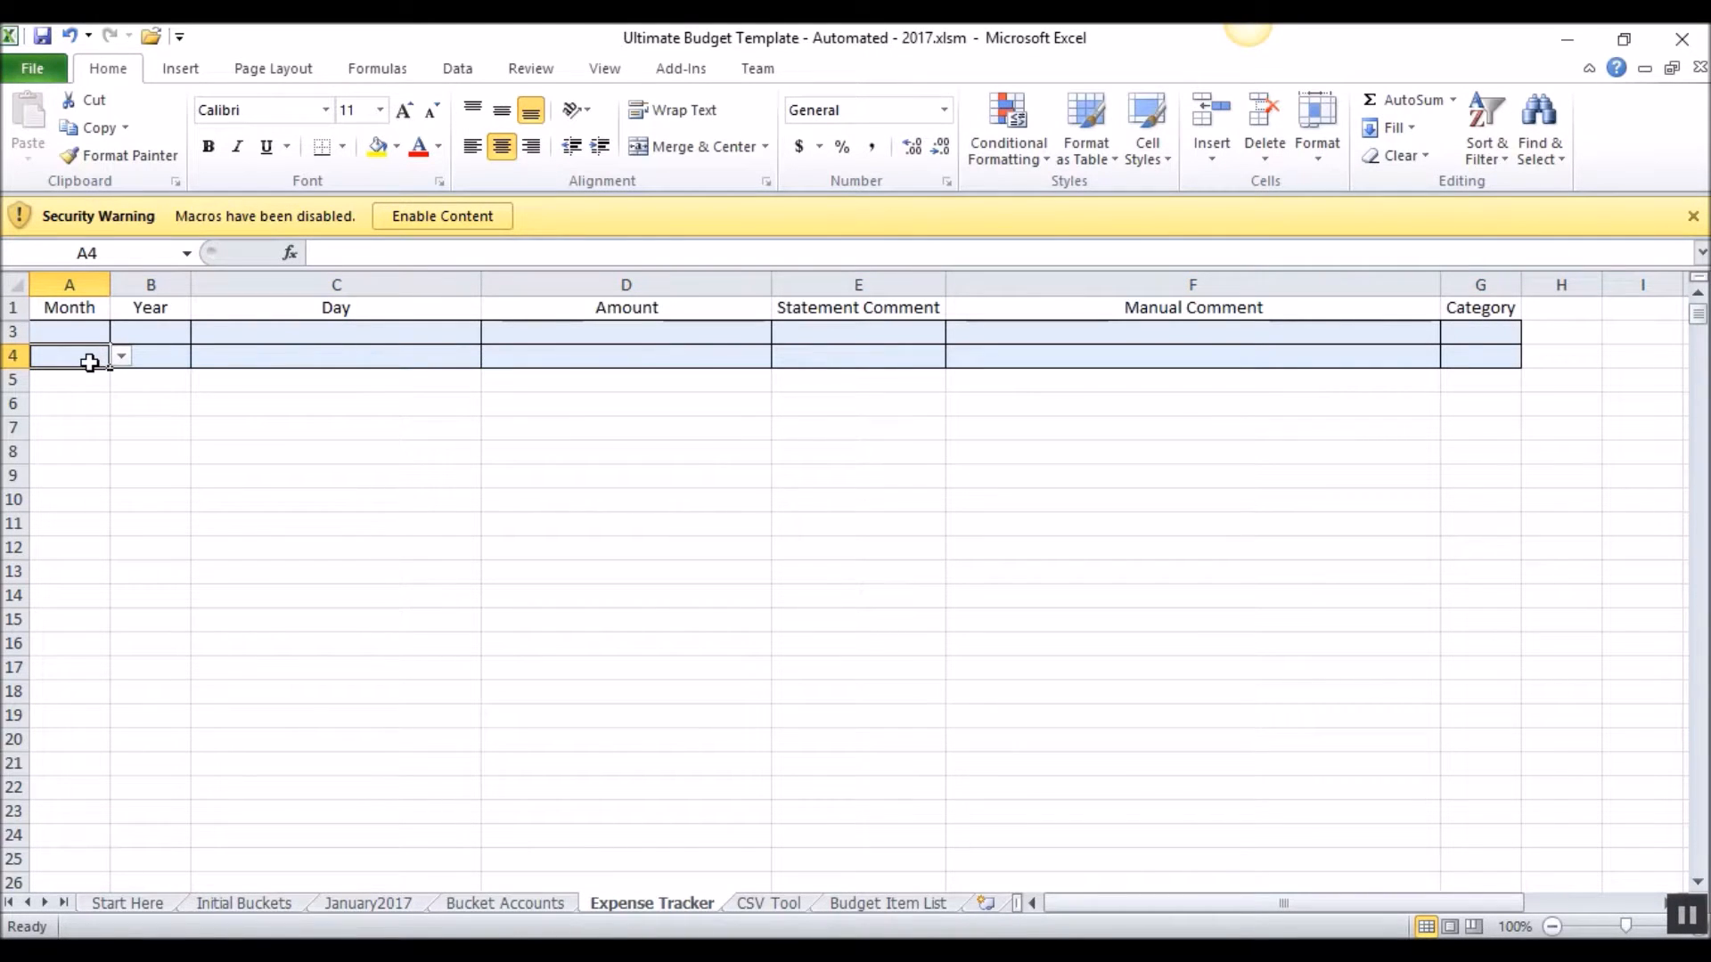
{"action": "type", "text": "January"}
{"action": "key", "text": "Tab"}
{"action": "type", "text": "2017"}
{"action": "key", "text": "Tab"}
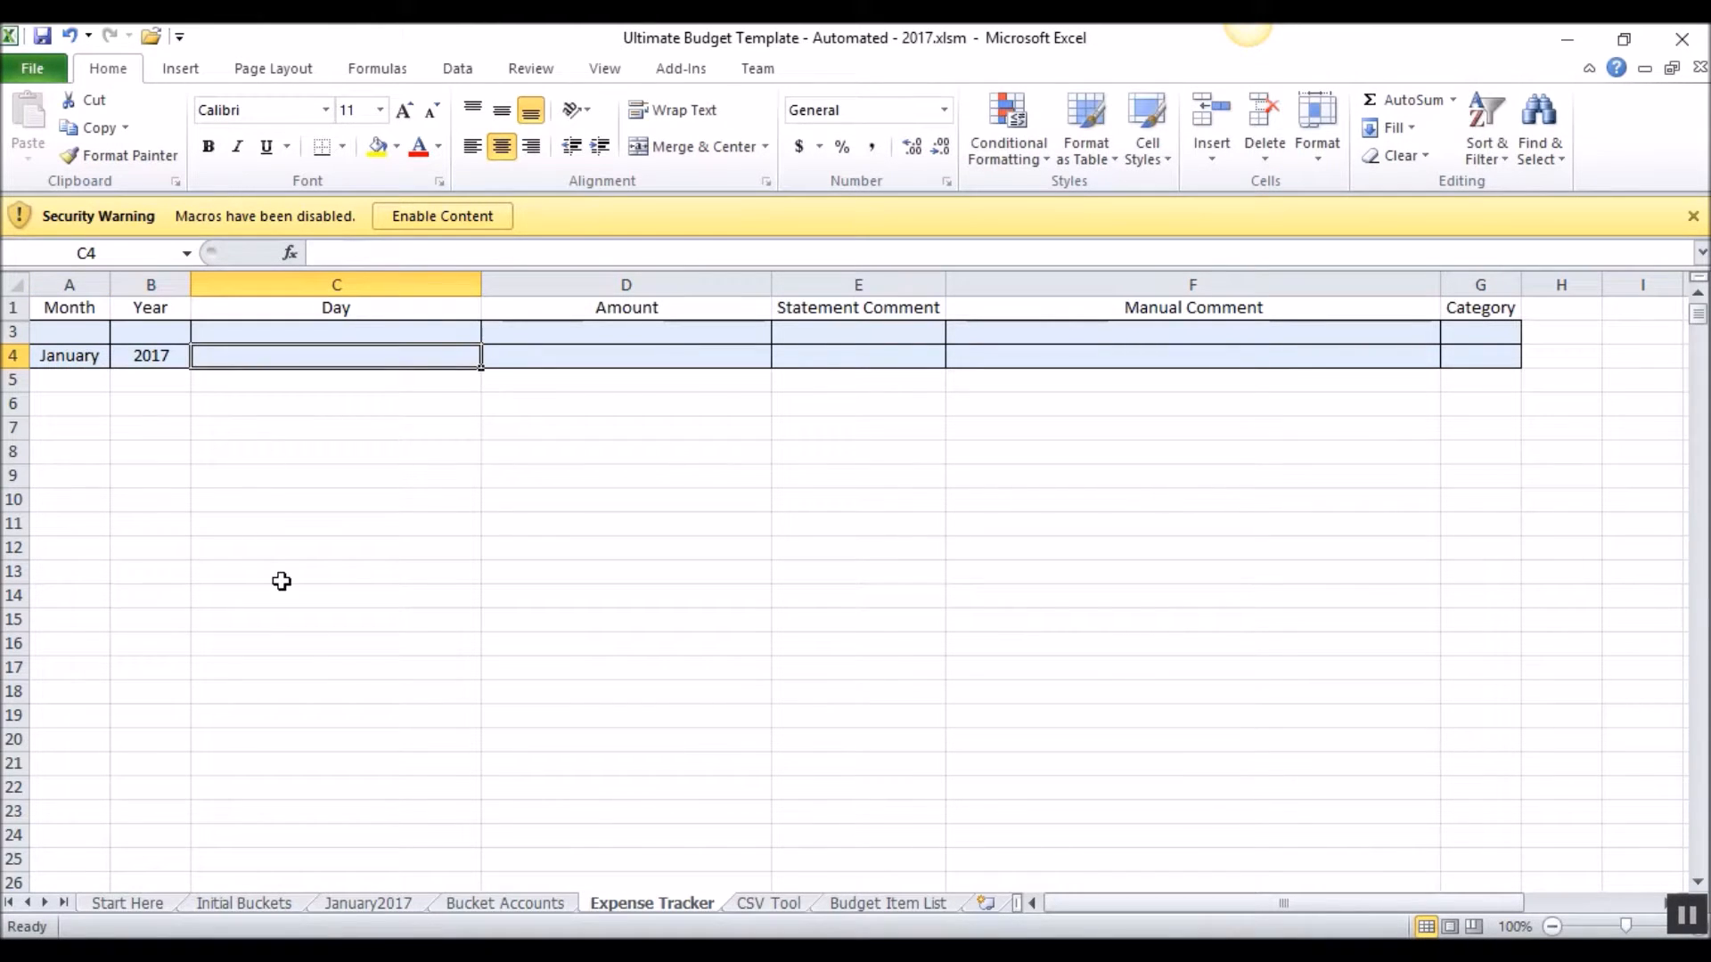
{"action": "type", "text": "5"}
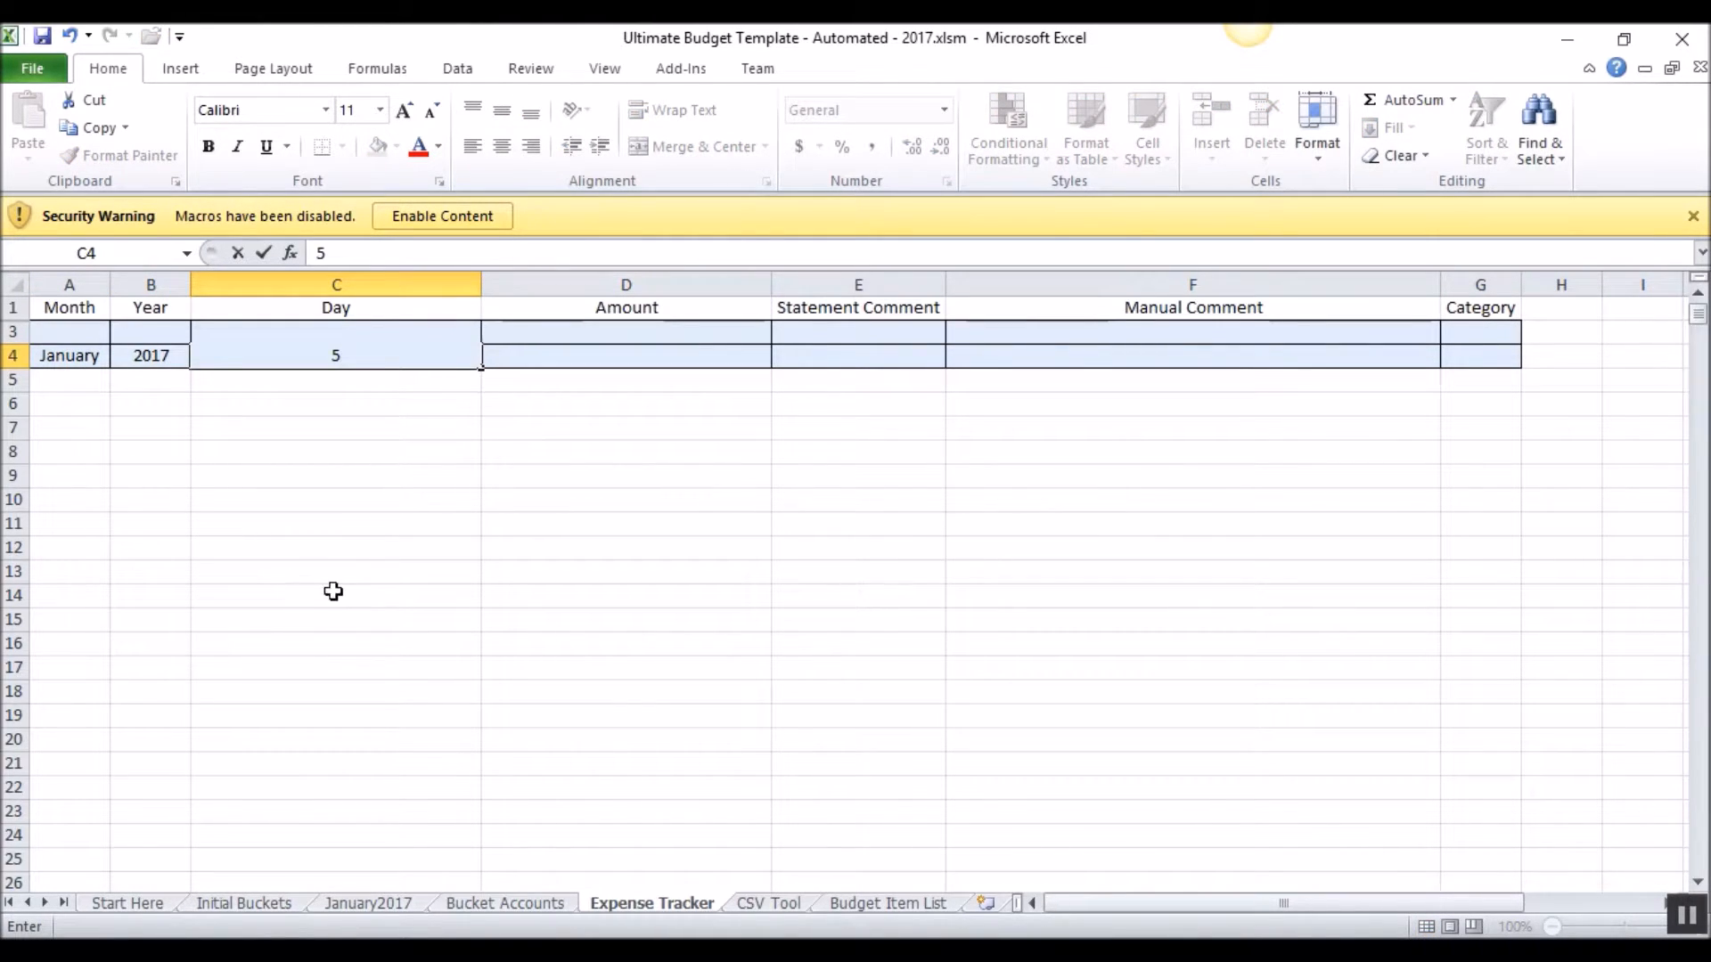
{"action": "key", "text": "Tab"}
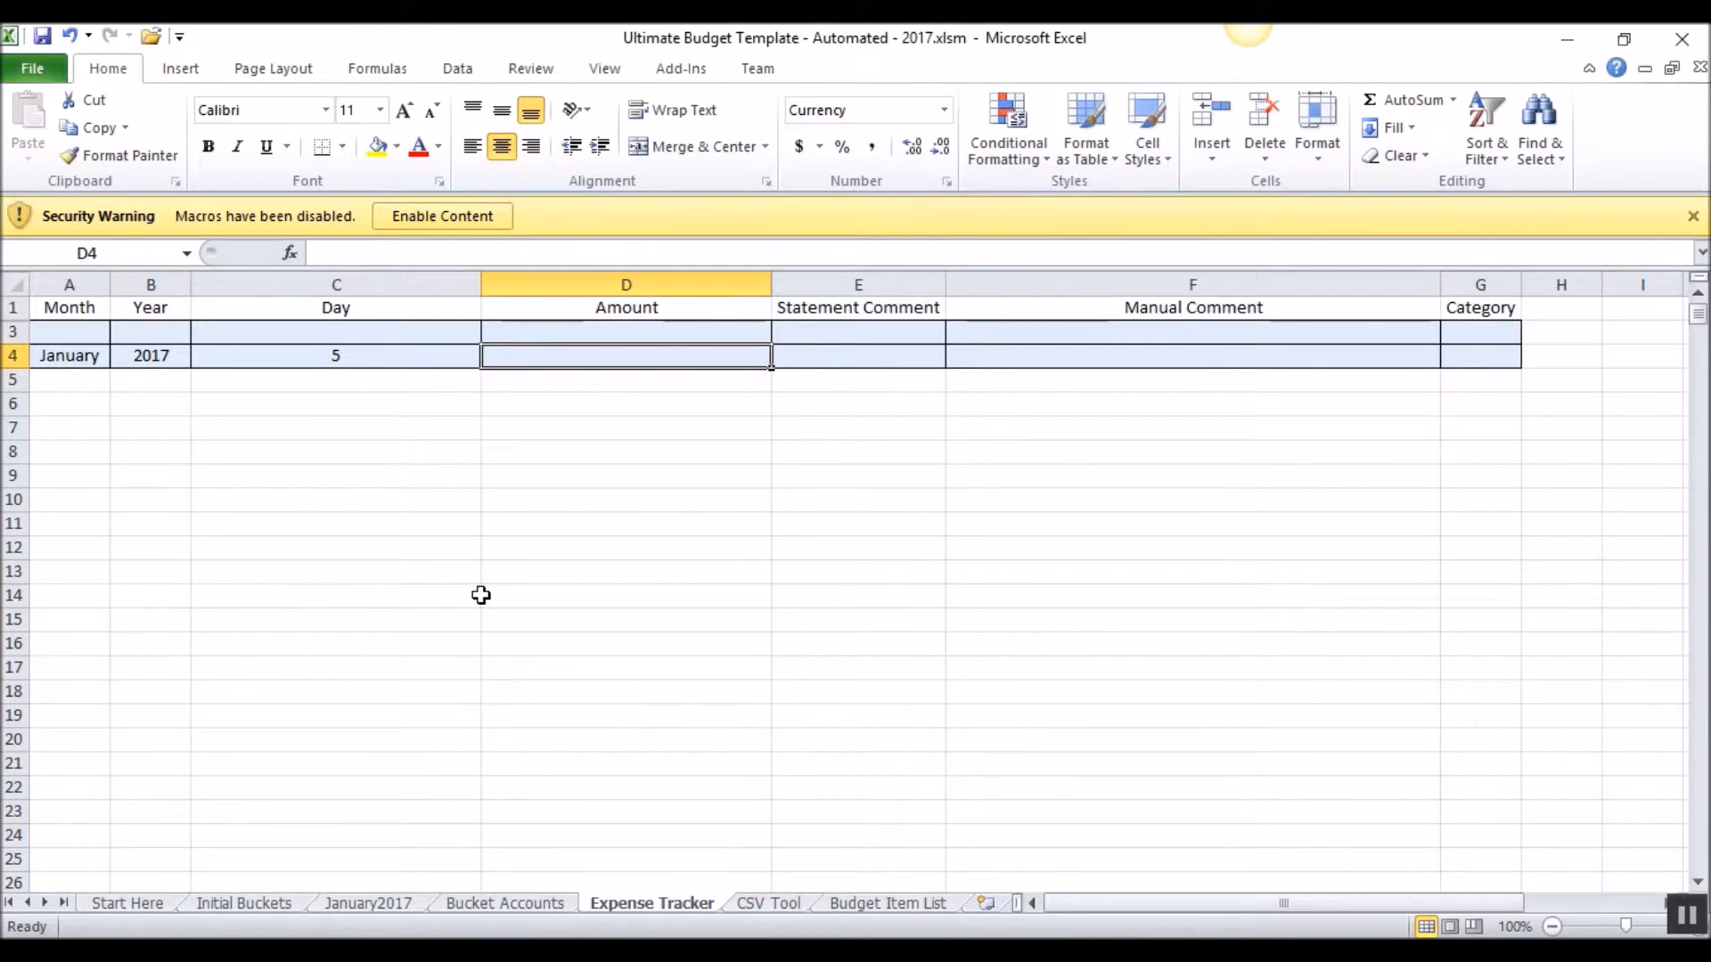
{"action": "type", "text": "4000"}
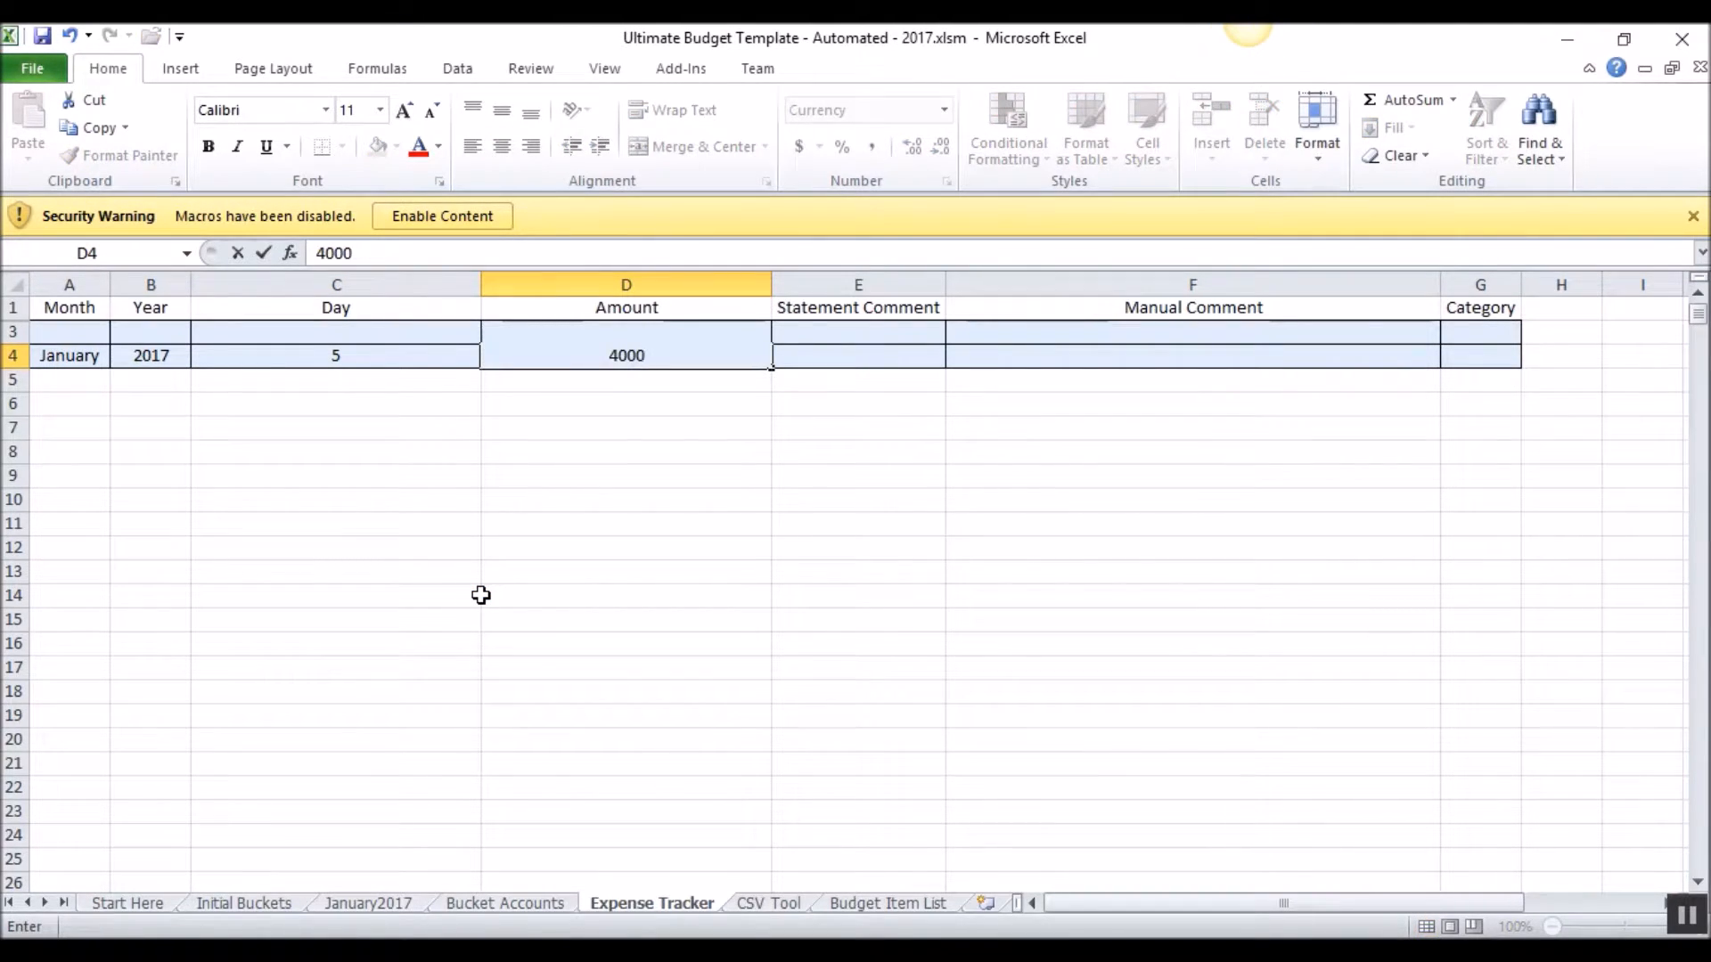
{"action": "key", "text": "Tab"}
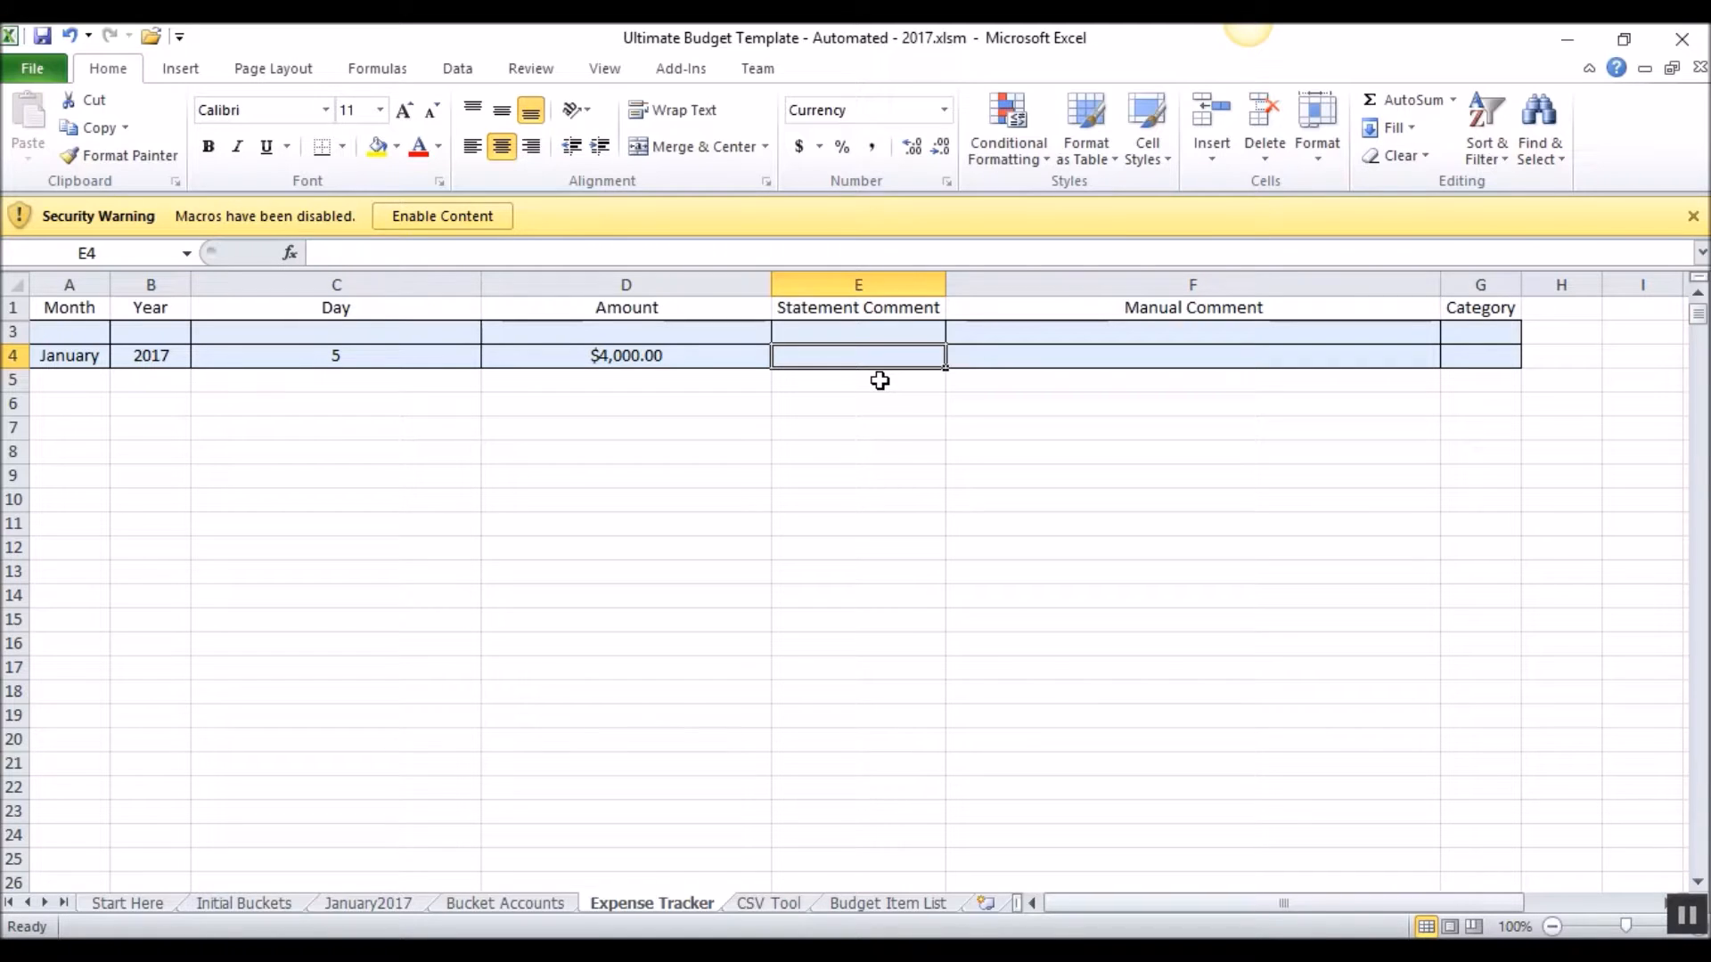
Add the manual comment "It was a great day!" to row 4 and set its category to the first income item
{"action": "left_click", "coordinate": [1147, 367]}
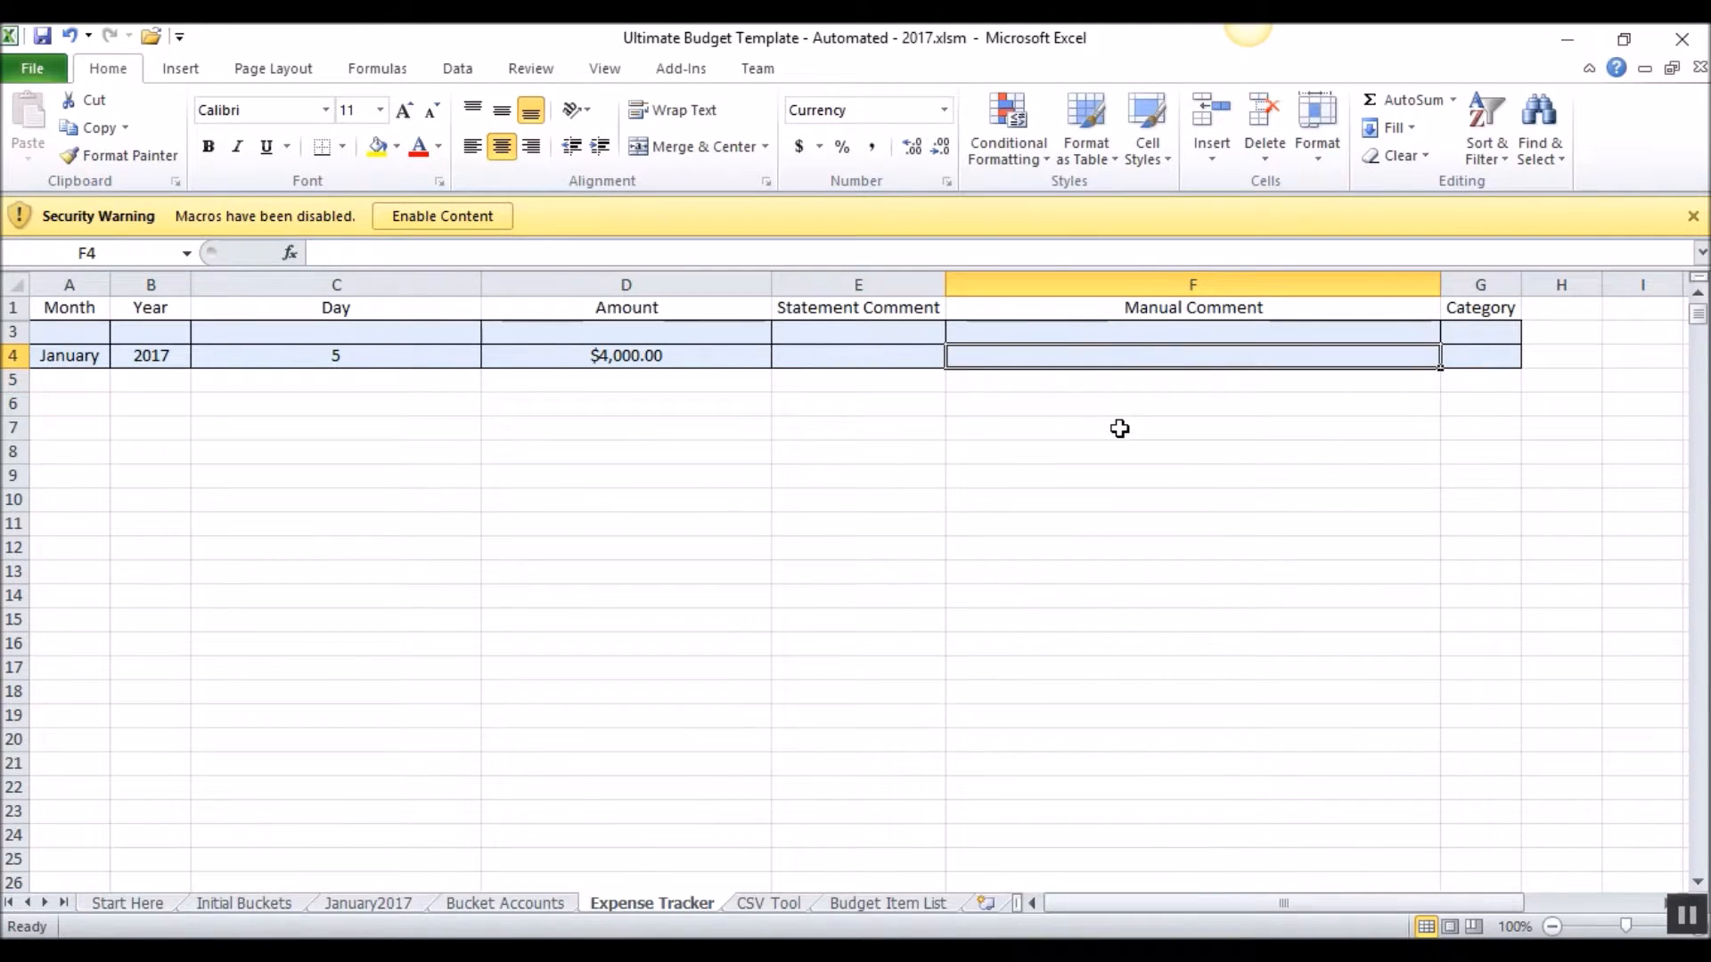
{"action": "type", "text": "It was a gra"}
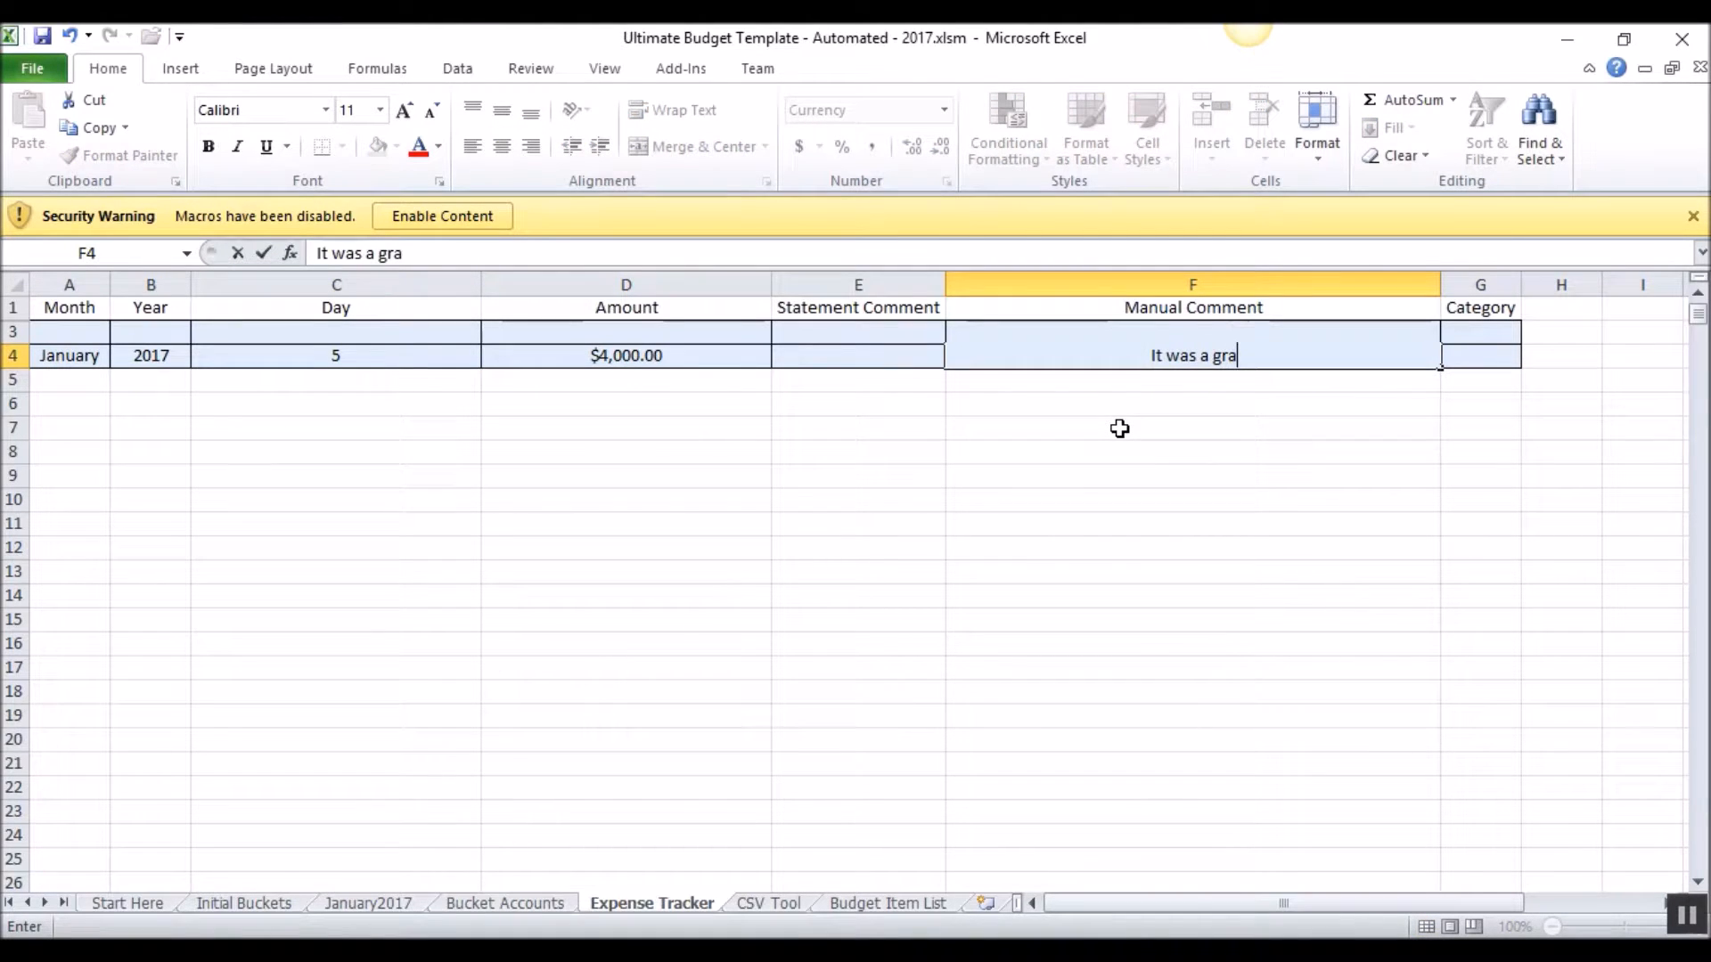
{"action": "key", "text": "BackSpace"}
{"action": "type", "text": "eat day!"}
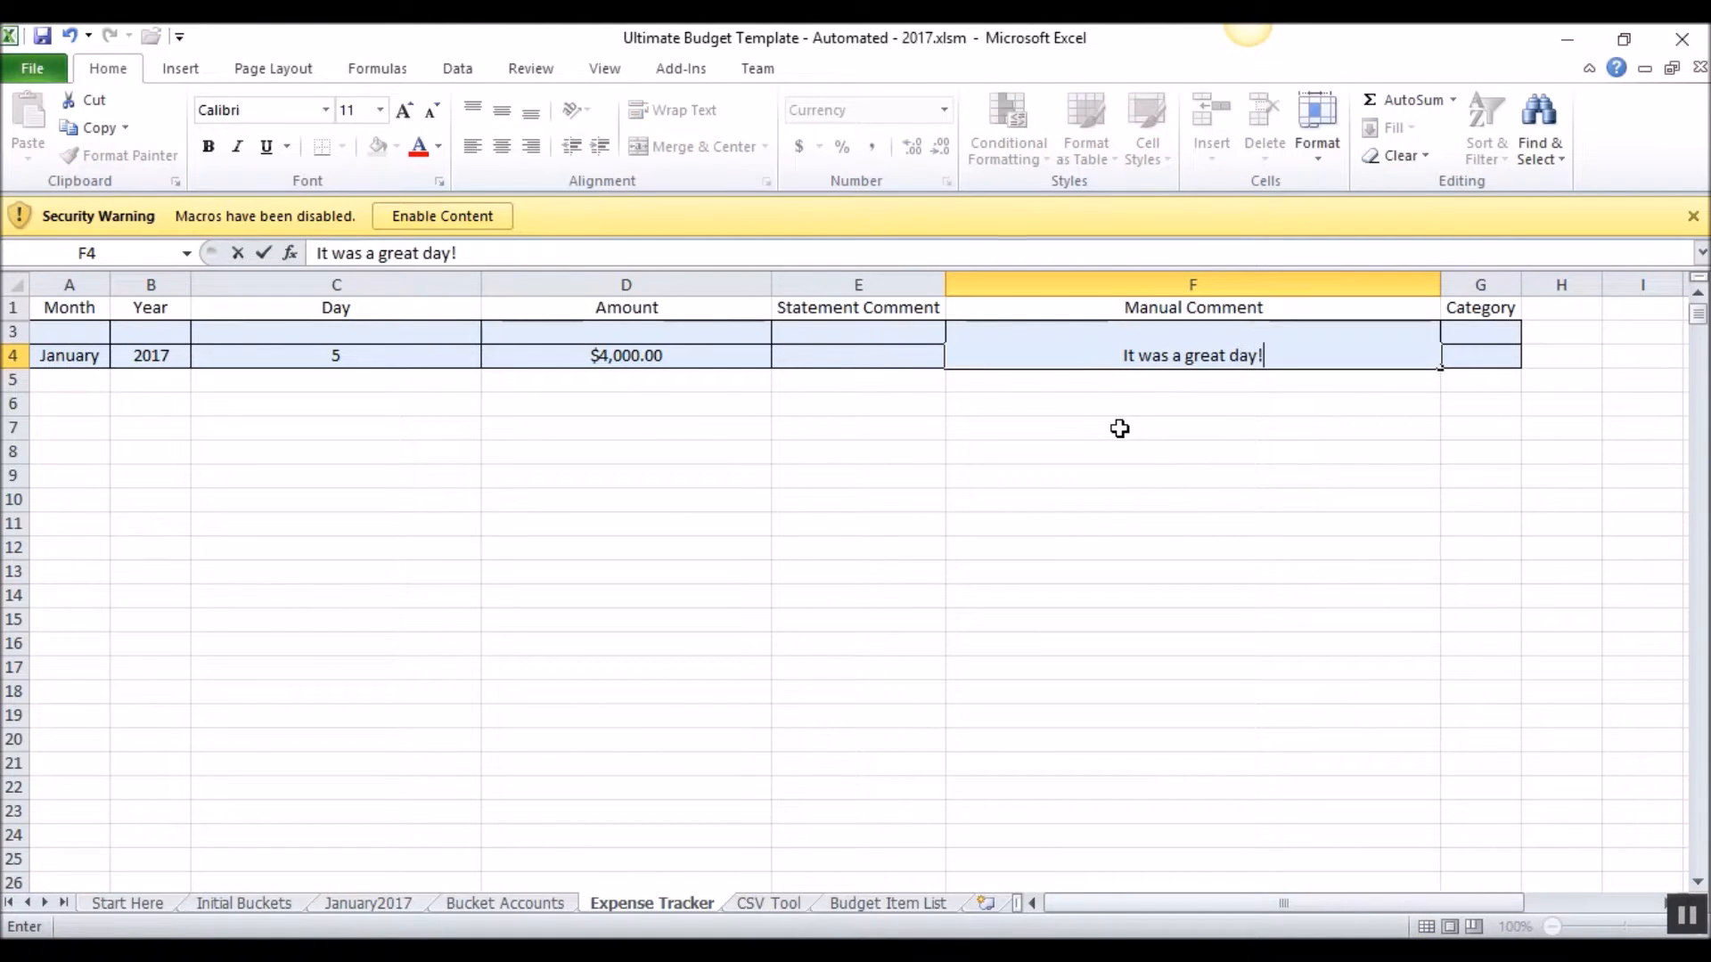
{"action": "left_click", "coordinate": [1249, 466]}
{"action": "left_click", "coordinate": [1479, 360]}
{"action": "left_click", "coordinate": [1532, 356]}
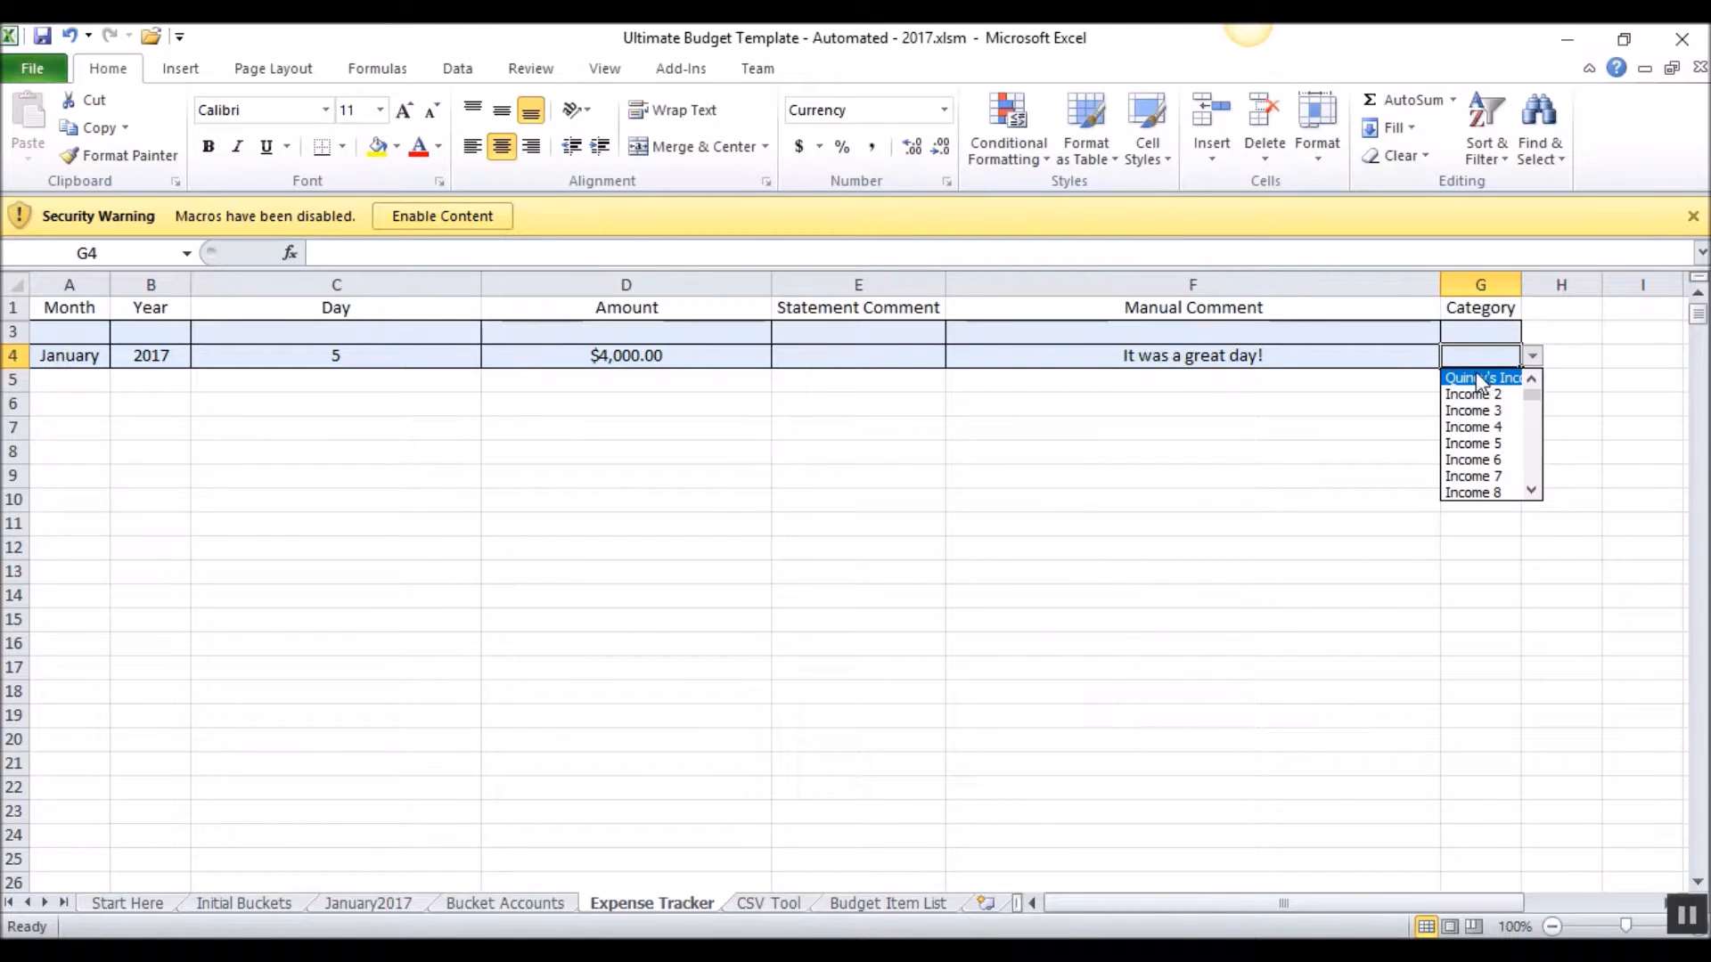
{"action": "left_click", "coordinate": [1479, 381]}
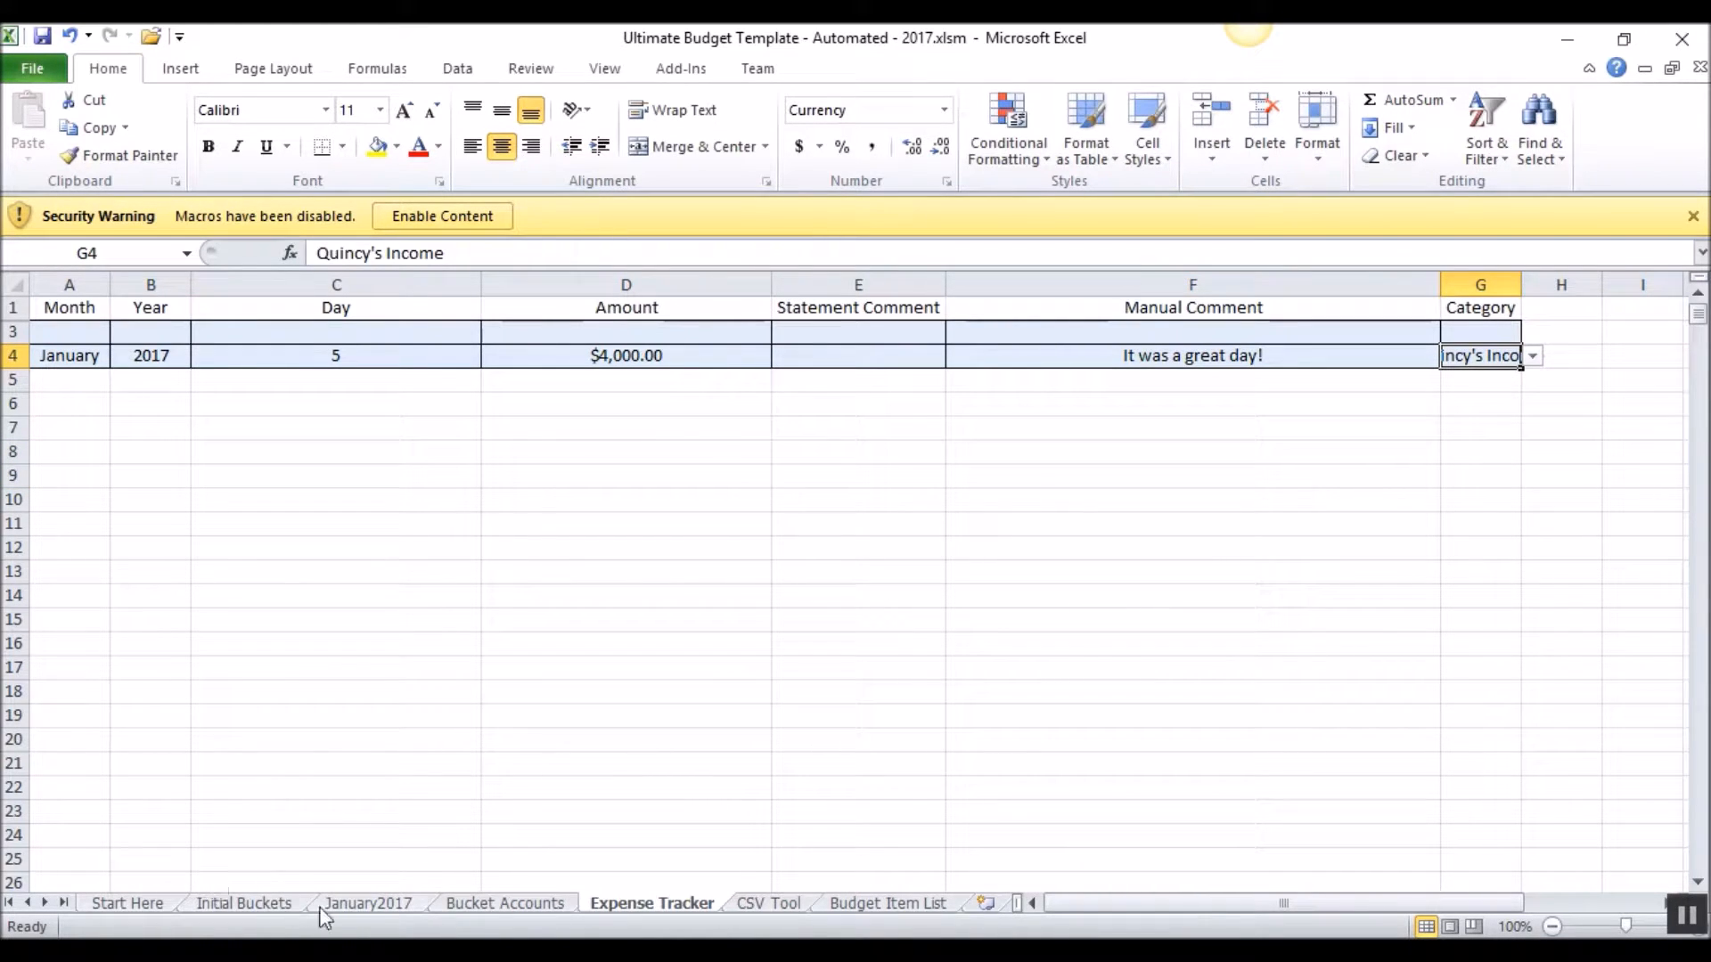
Check the first income's Actual amount and Difference formula on the January2017 sheet
{"action": "left_click", "coordinate": [367, 904]}
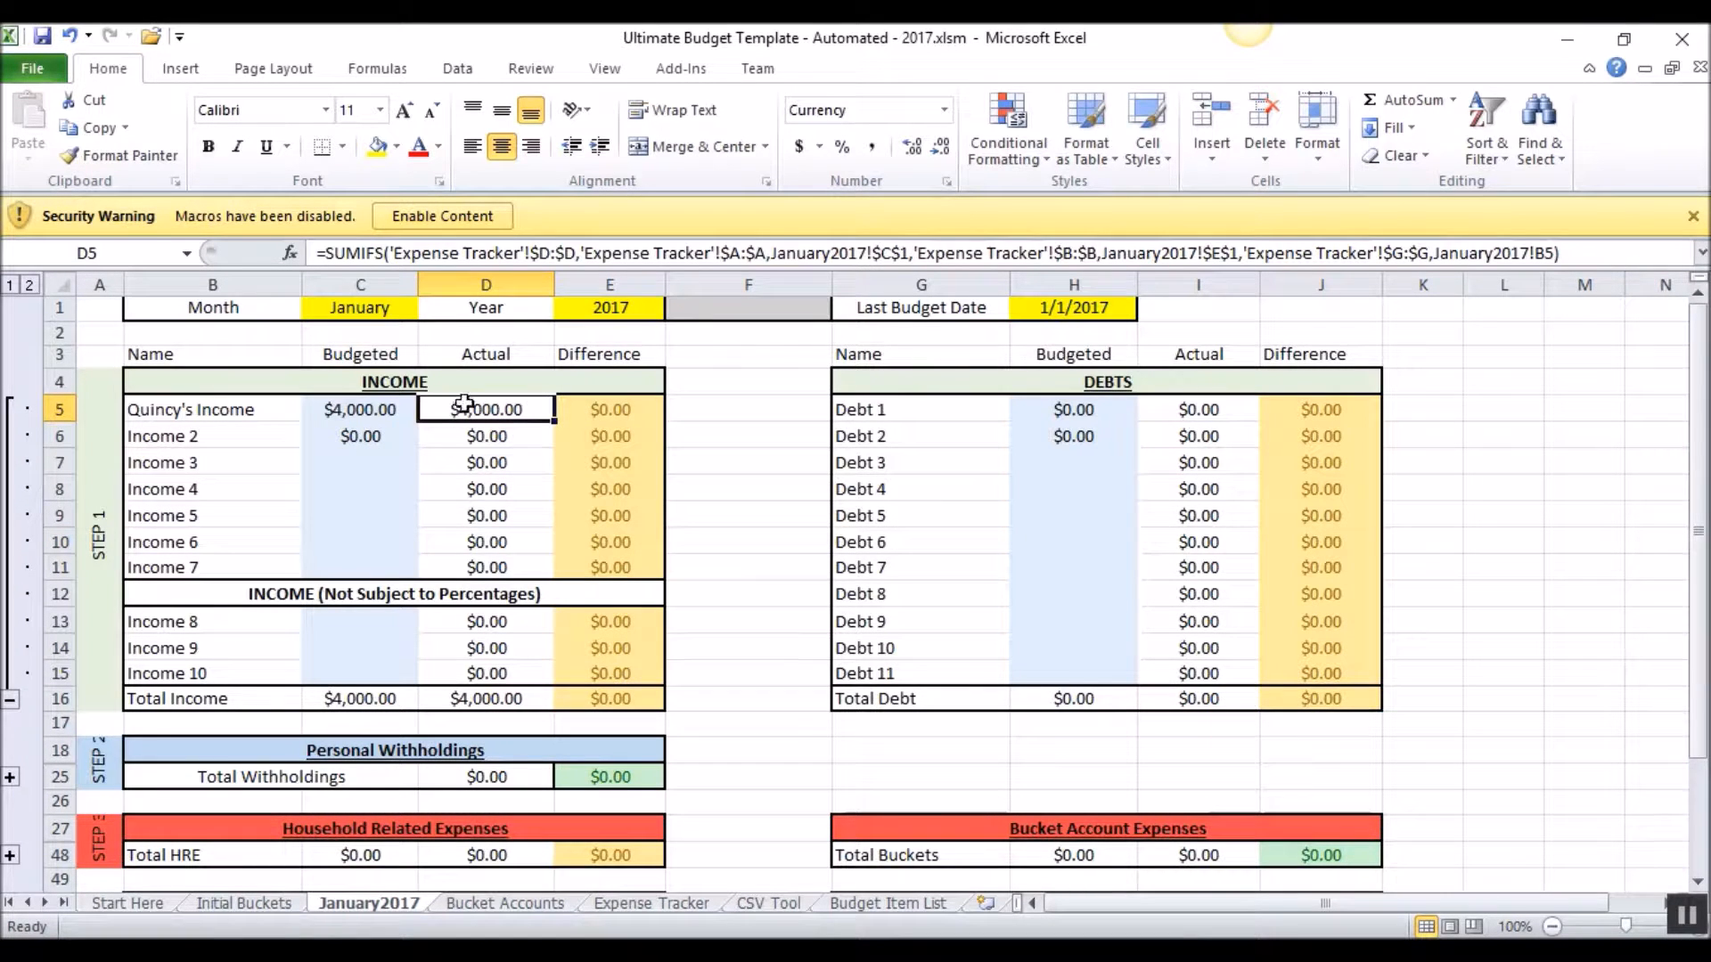
{"action": "left_click", "coordinate": [595, 411]}
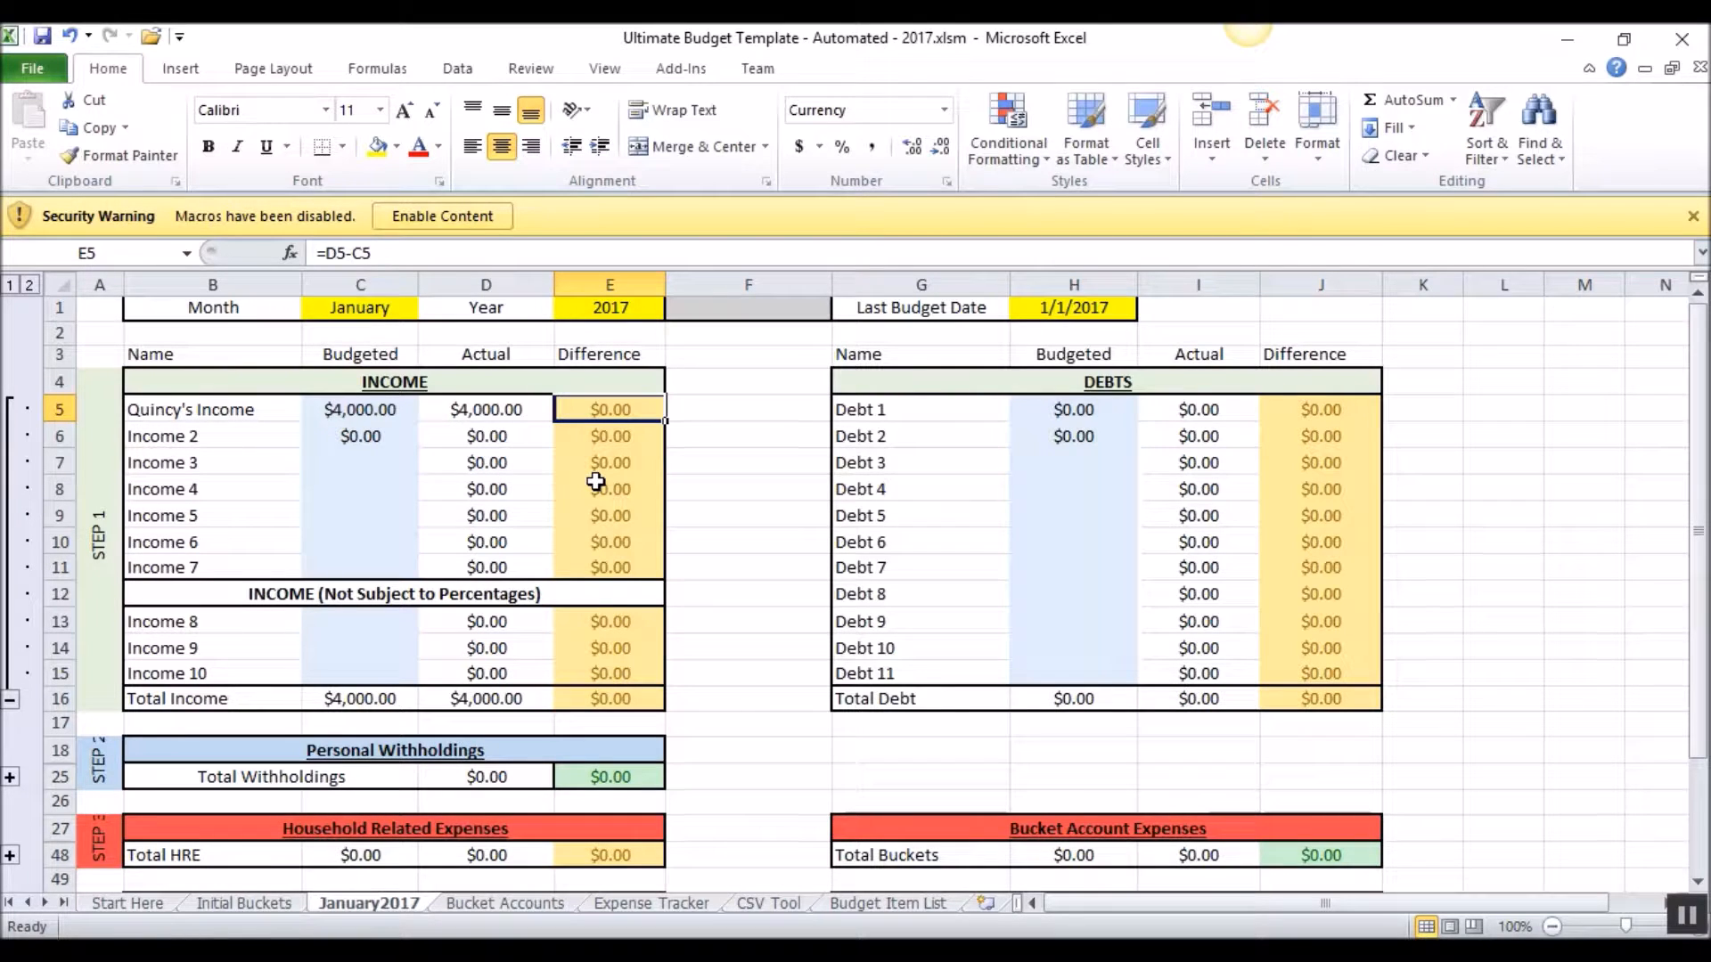
Change the row 4 amount on the Expense Tracker sheet to 3900 and check the first income's difference on January2017
{"action": "left_click", "coordinate": [650, 902]}
{"action": "left_click", "coordinate": [624, 356]}
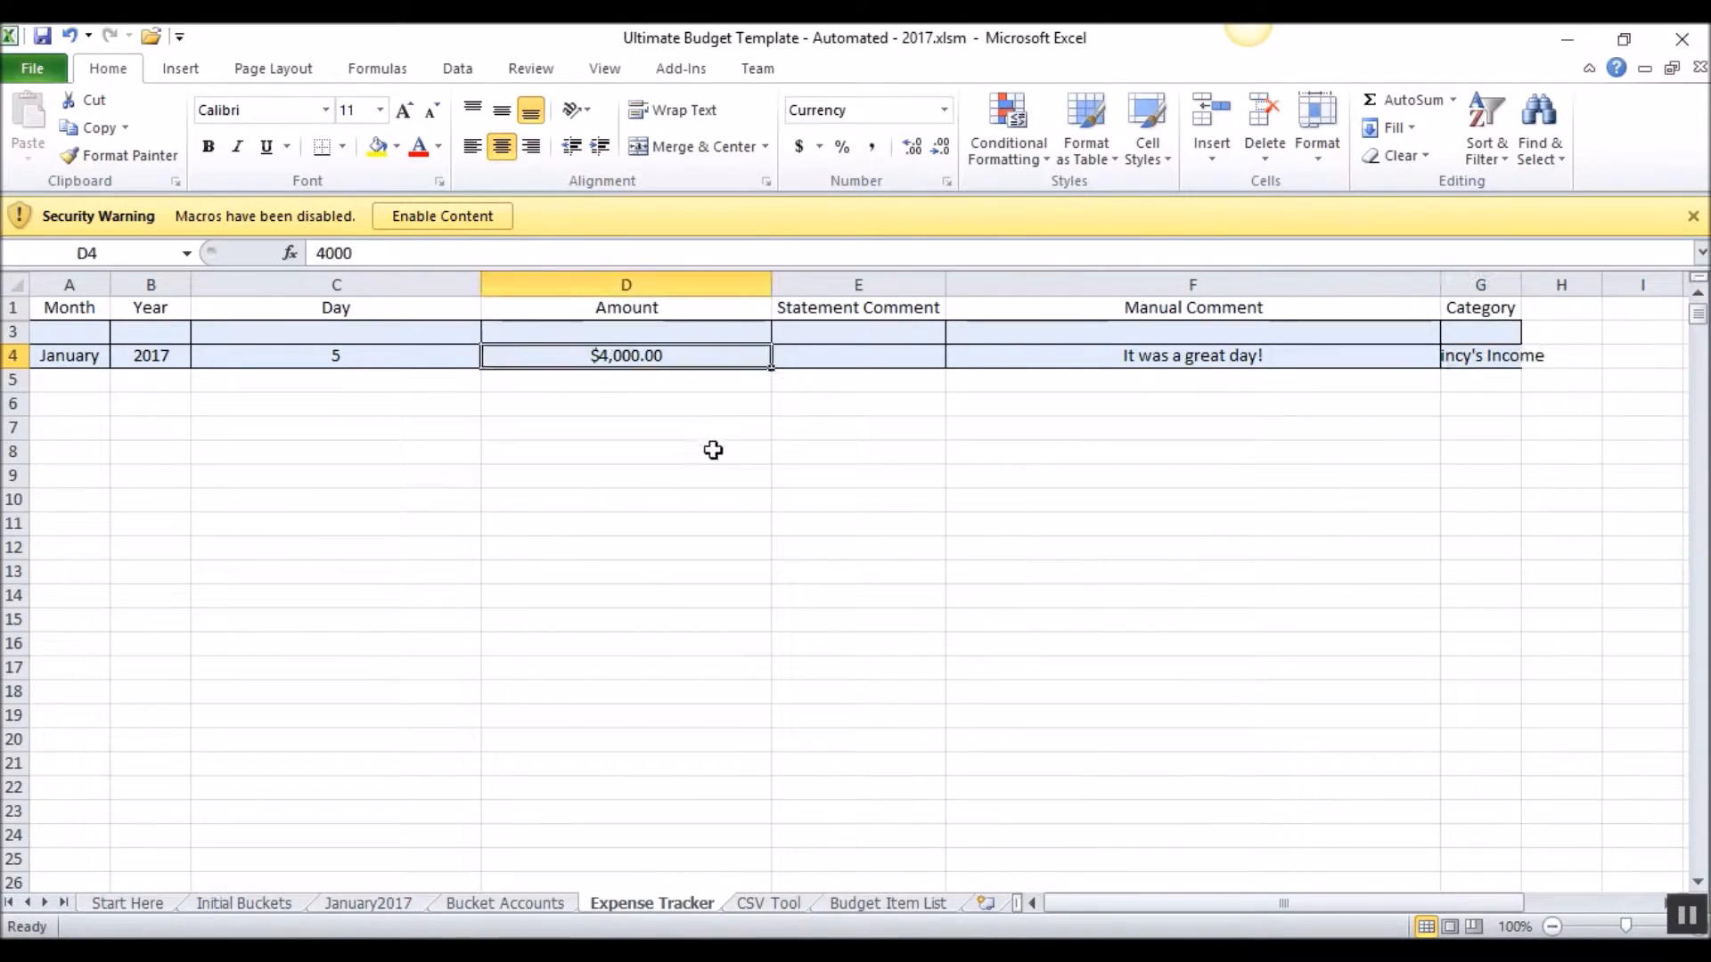
{"action": "type", "text": "3900"}
{"action": "key", "text": "Return"}
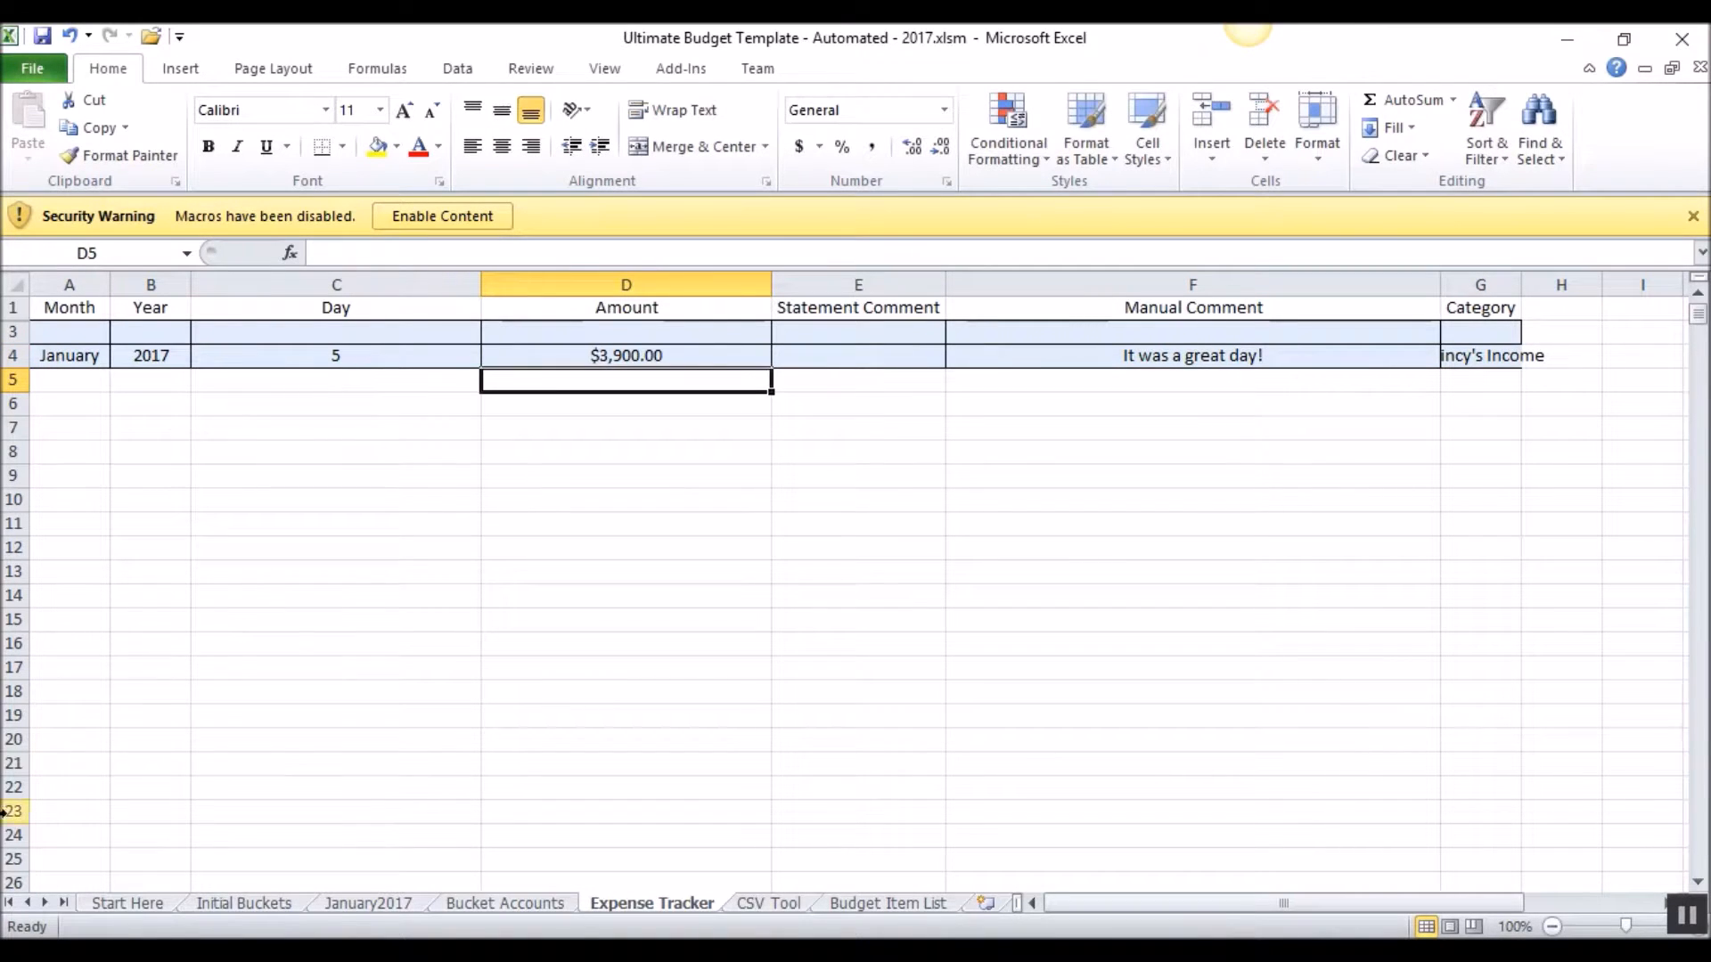
{"action": "left_click", "coordinate": [357, 903]}
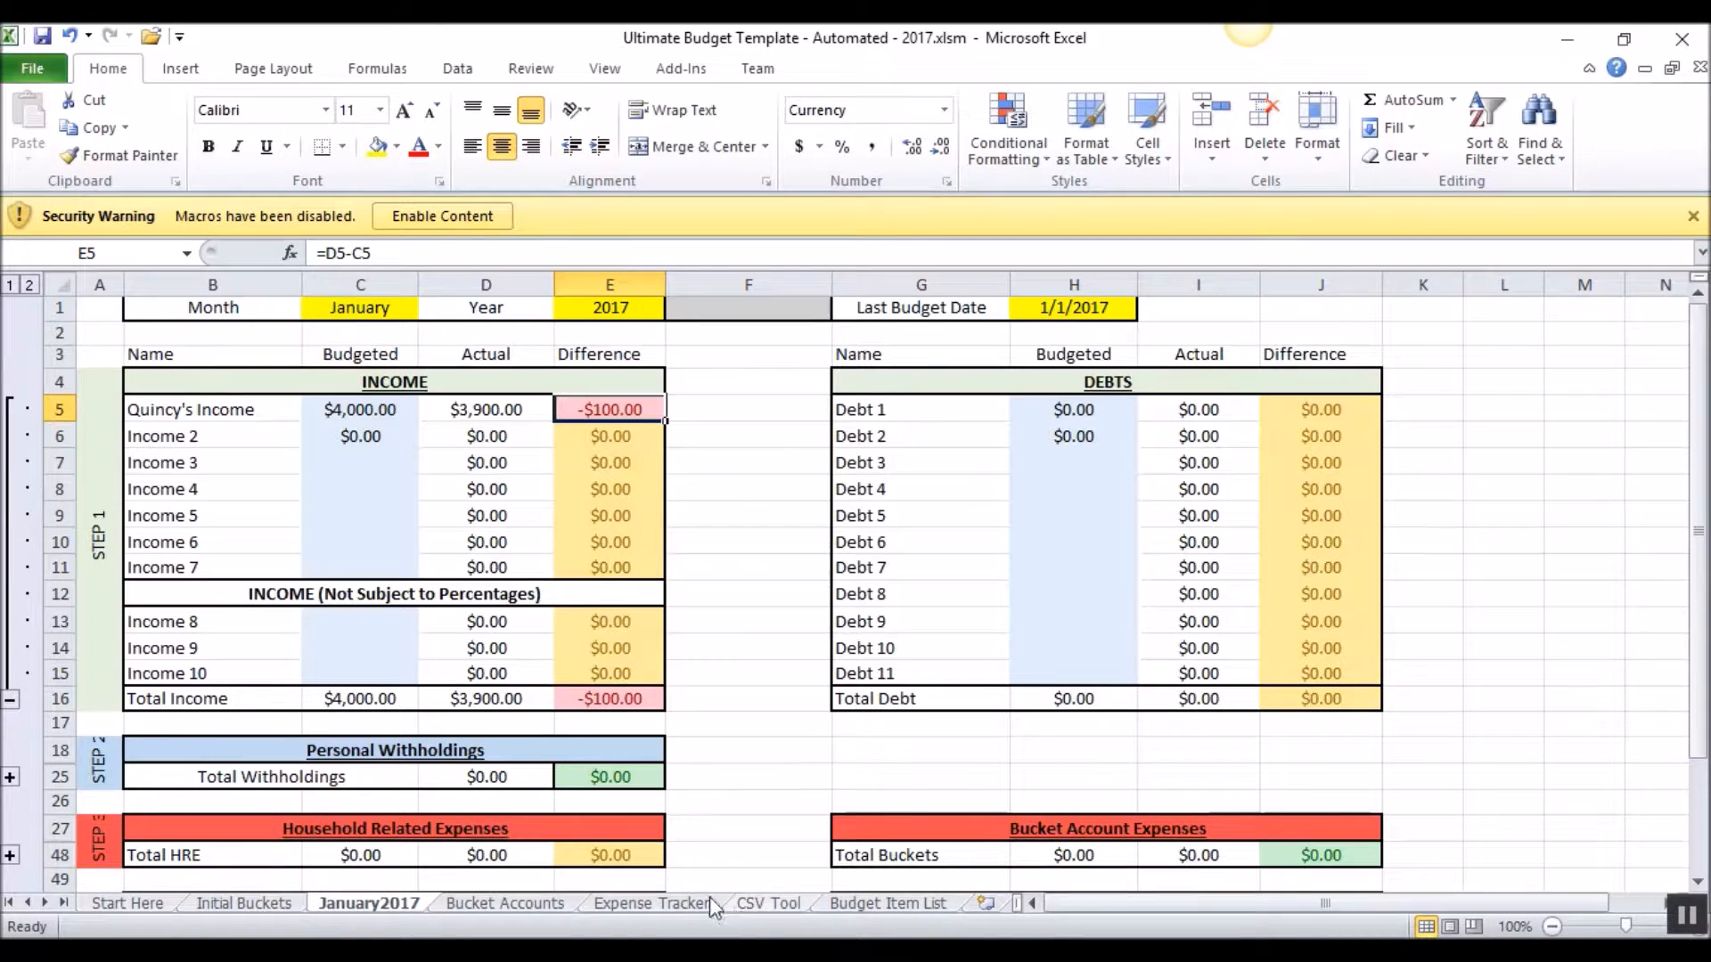
Set the row 4 amount on the Expense Tracker sheet to 4100 and review the income difference on January2017
{"action": "left_click", "coordinate": [651, 904]}
{"action": "left_click", "coordinate": [628, 355]}
{"action": "type", "text": "4100"}
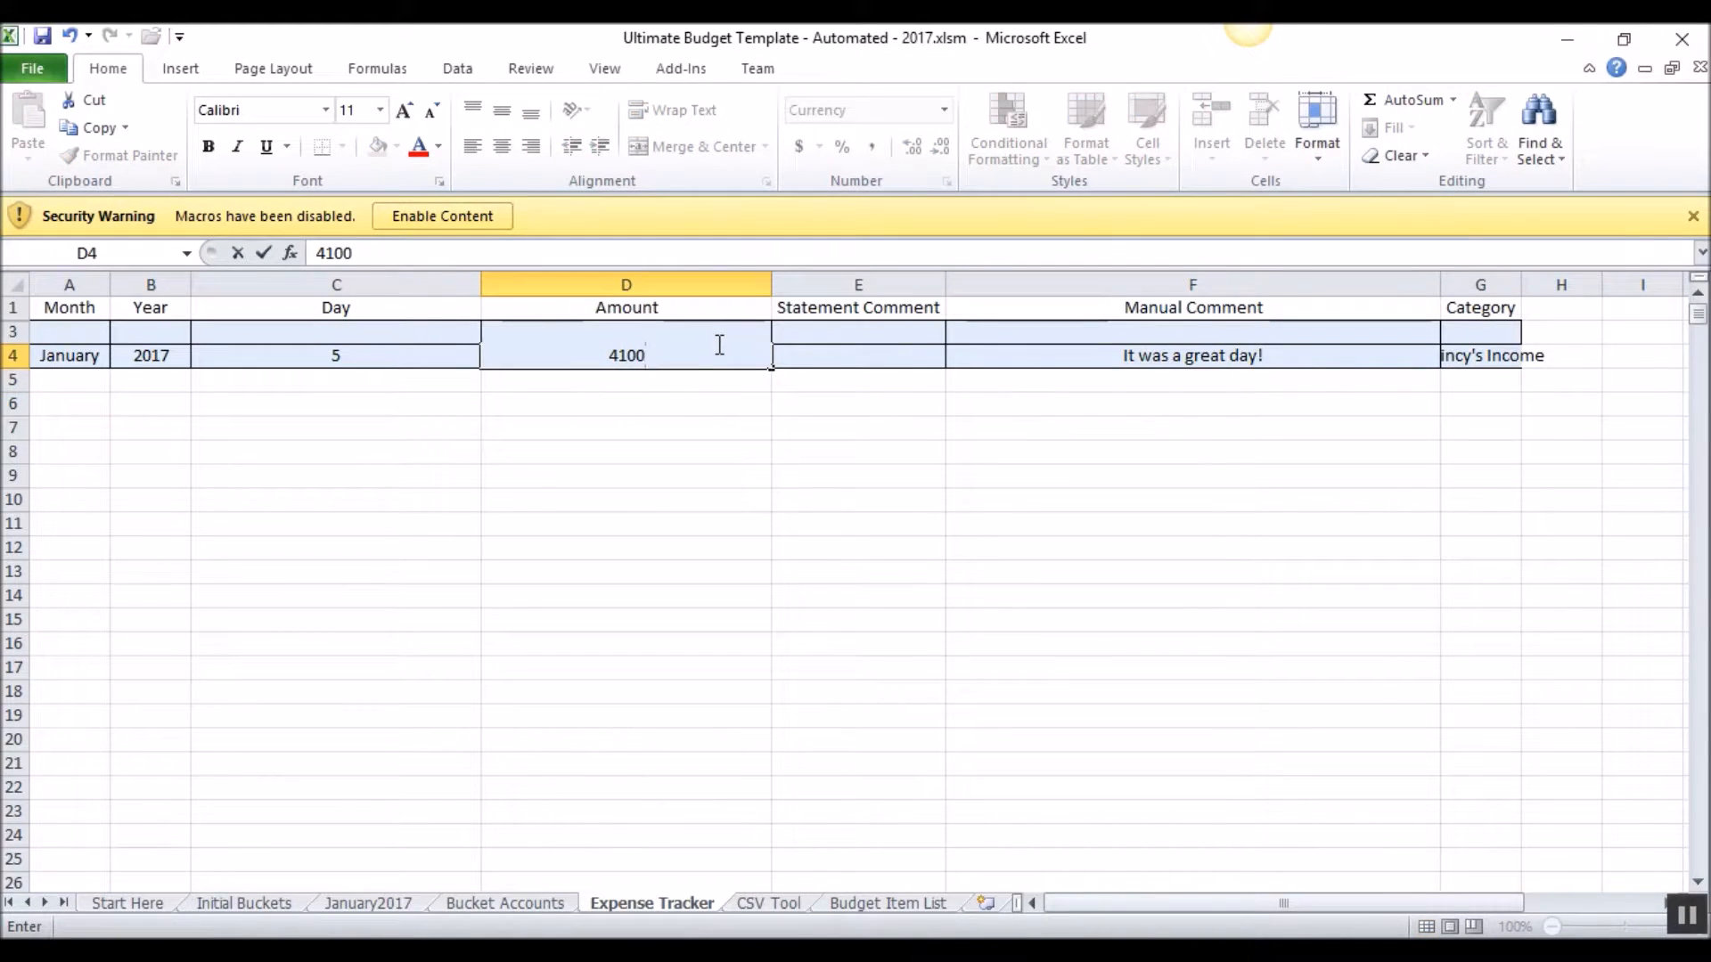
{"action": "key", "text": "Return"}
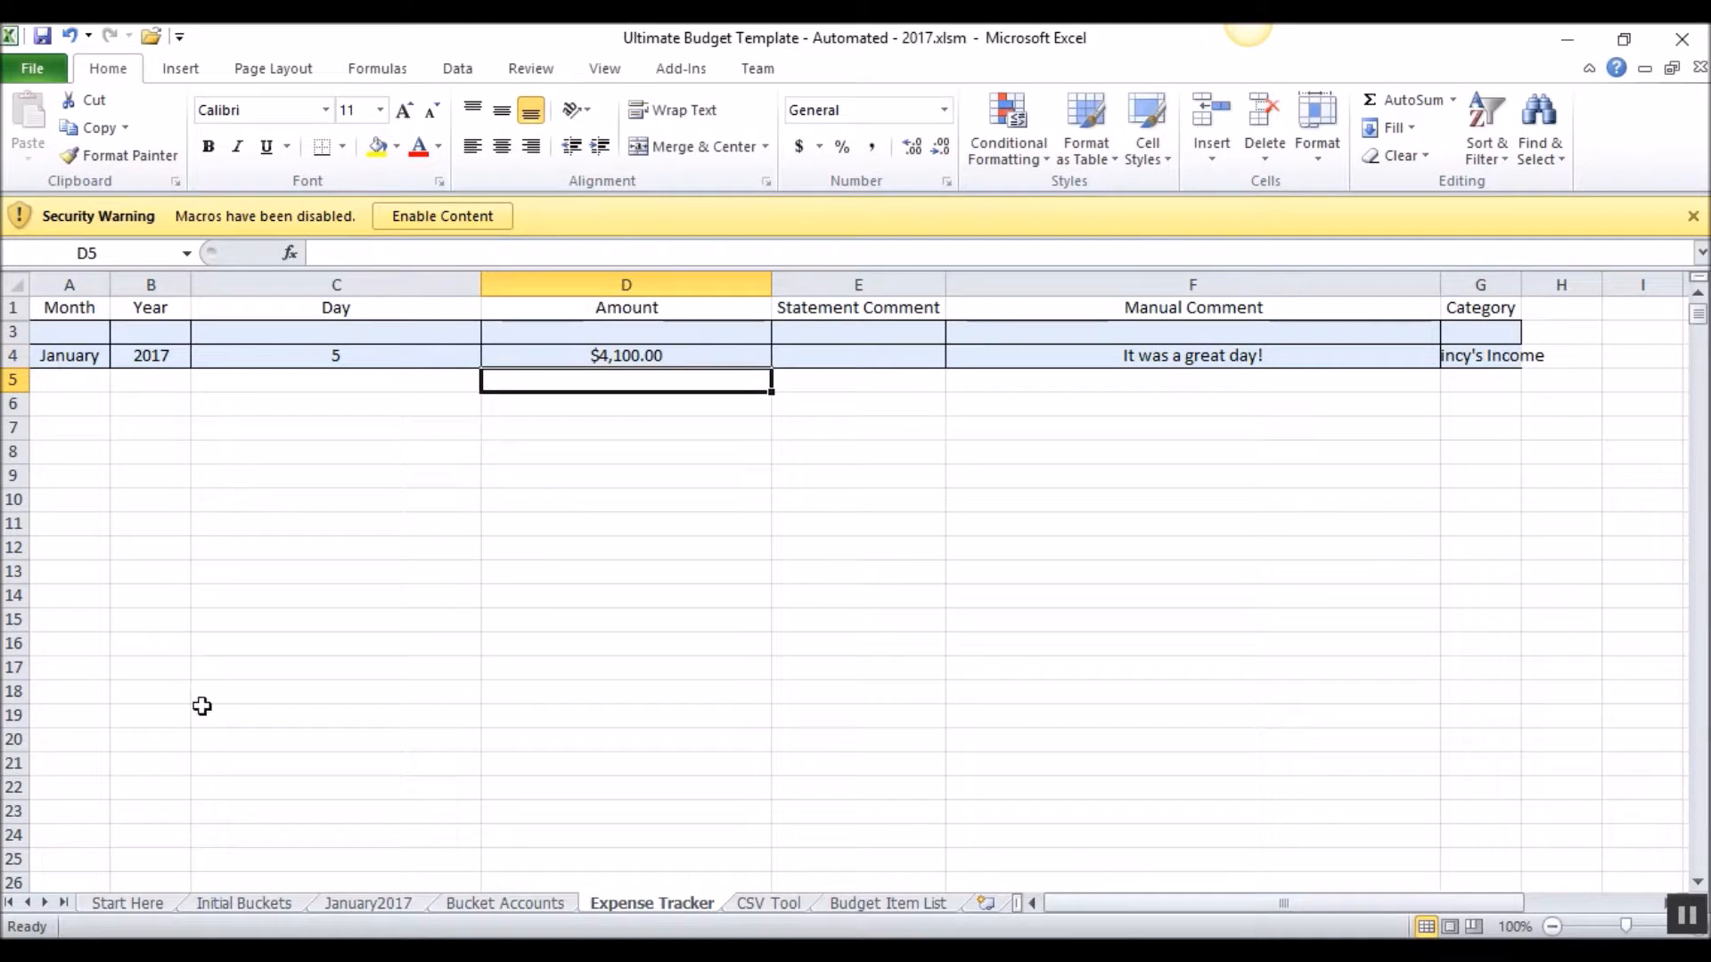
{"action": "left_click", "coordinate": [361, 904]}
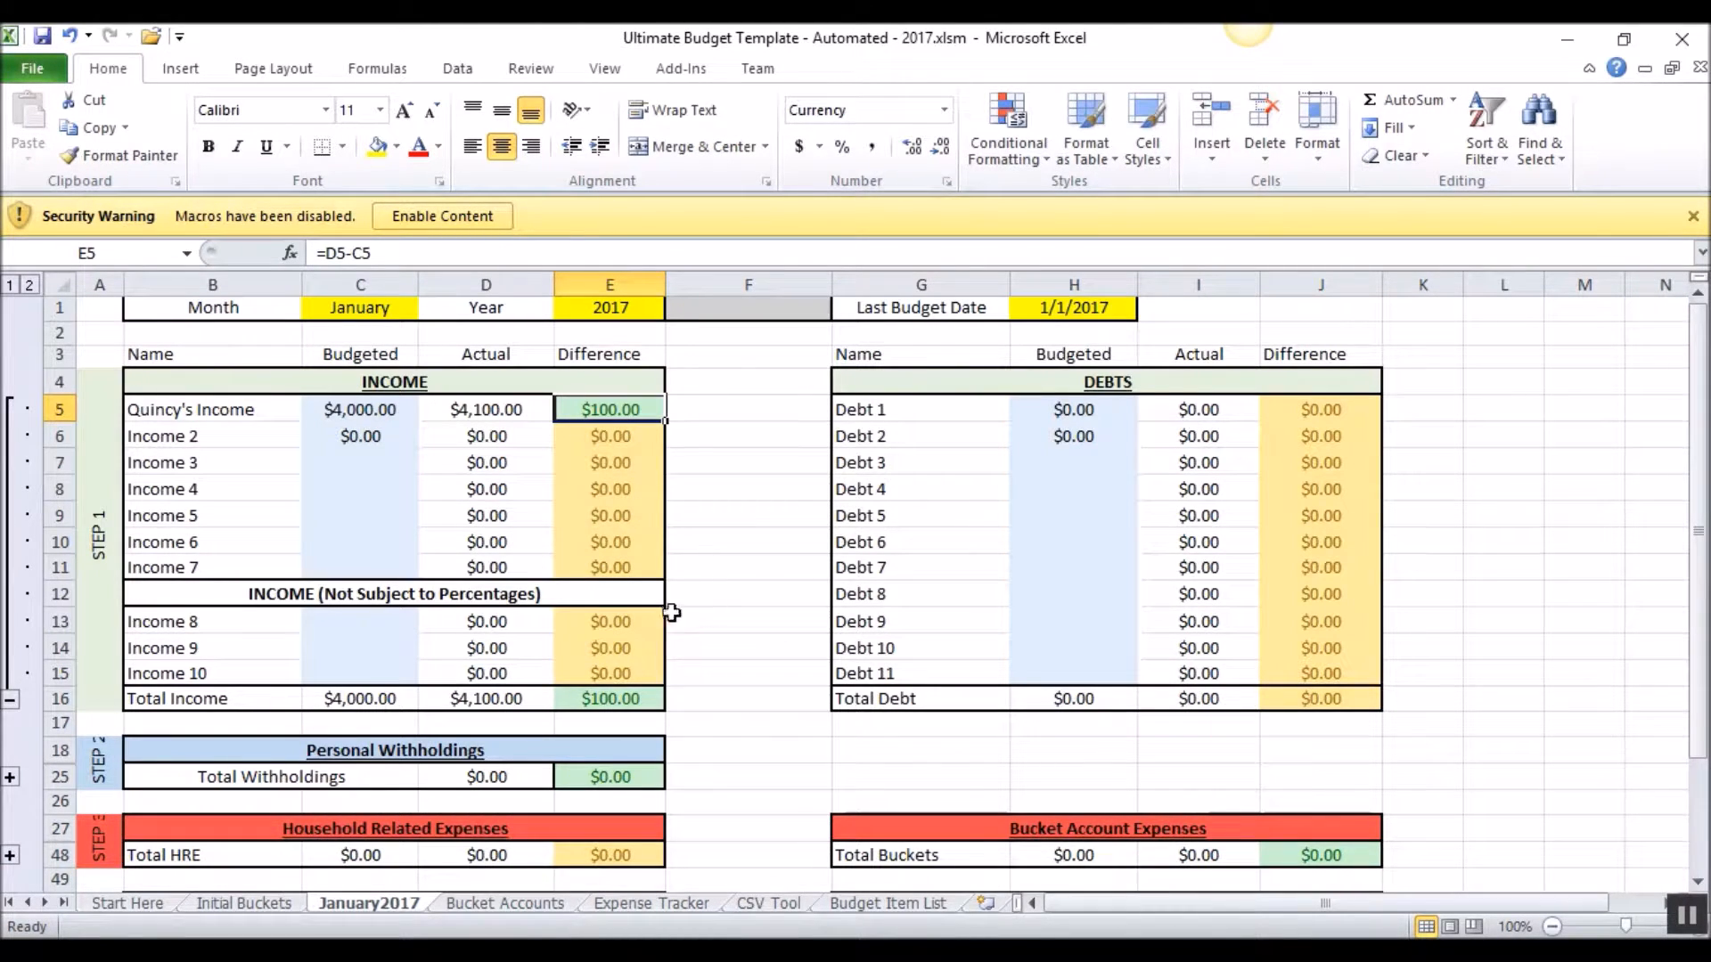
Examine the Budget and Actual columns of the Monthly Summary and the Total Month End difference
{"action": "scroll", "coordinate": [613, 454], "scroll_direction": "down", "scroll_amount": 3}
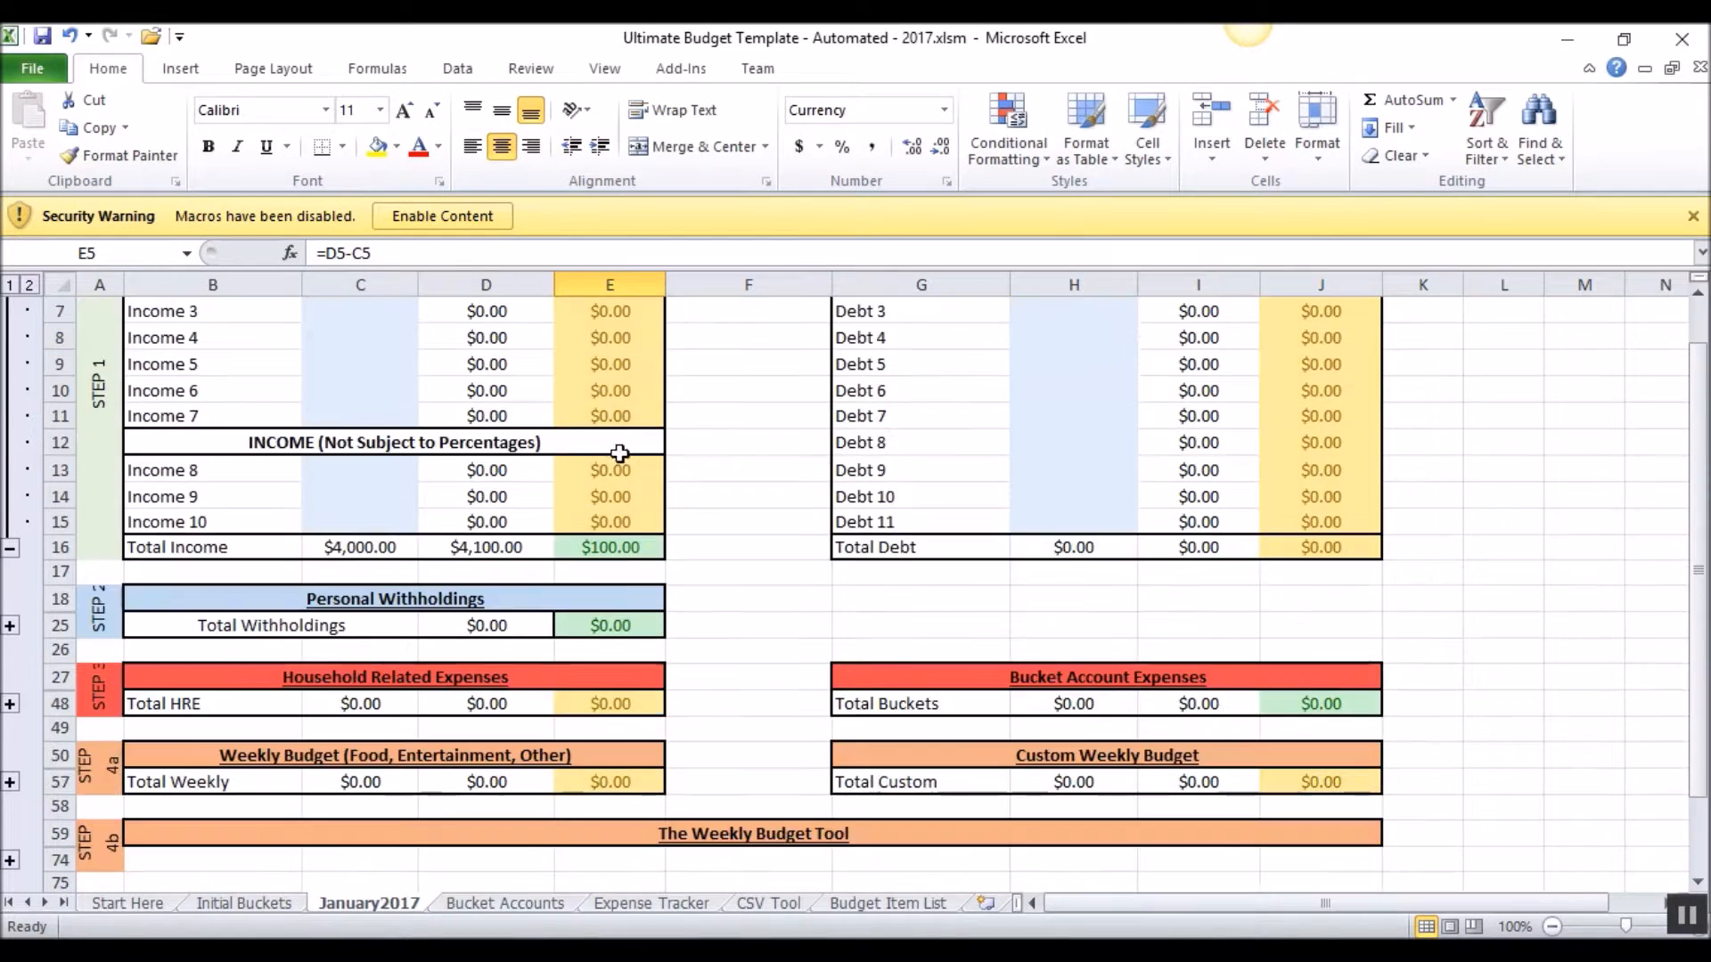
{"action": "scroll", "coordinate": [659, 517], "scroll_direction": "down", "scroll_amount": 2}
{"action": "scroll", "coordinate": [873, 642], "scroll_direction": "down", "scroll_amount": 1}
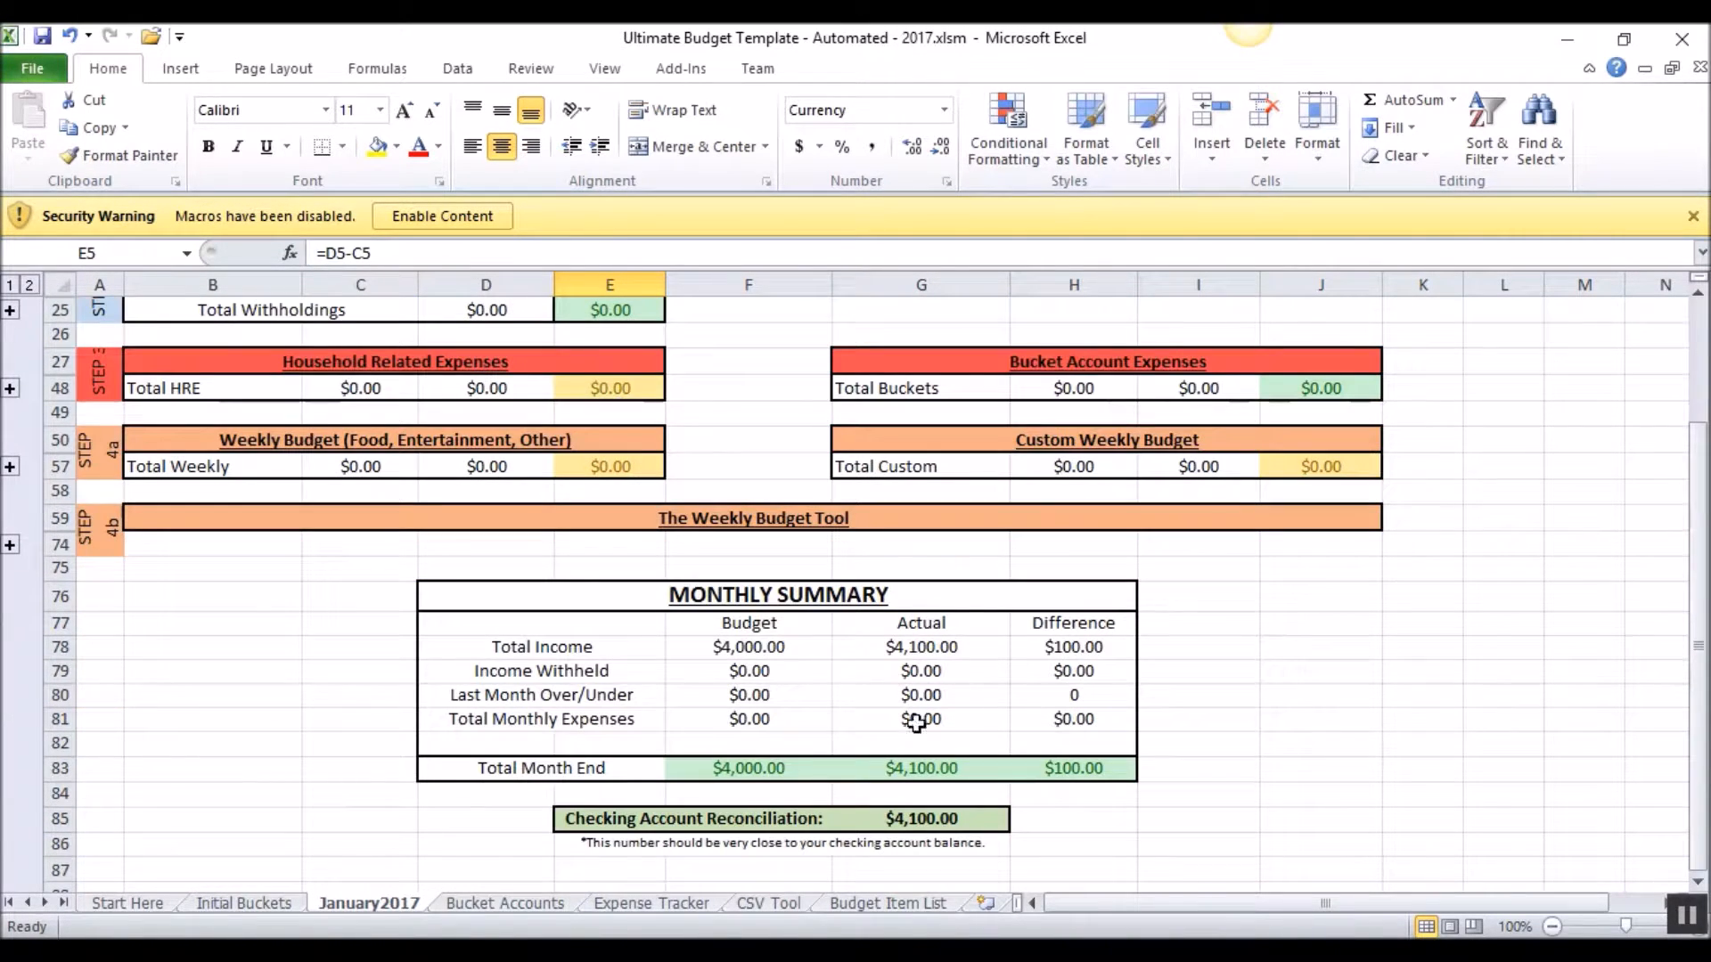
{"action": "left_click_drag", "start_coordinate": [727, 623], "coordinate": [725, 740]}
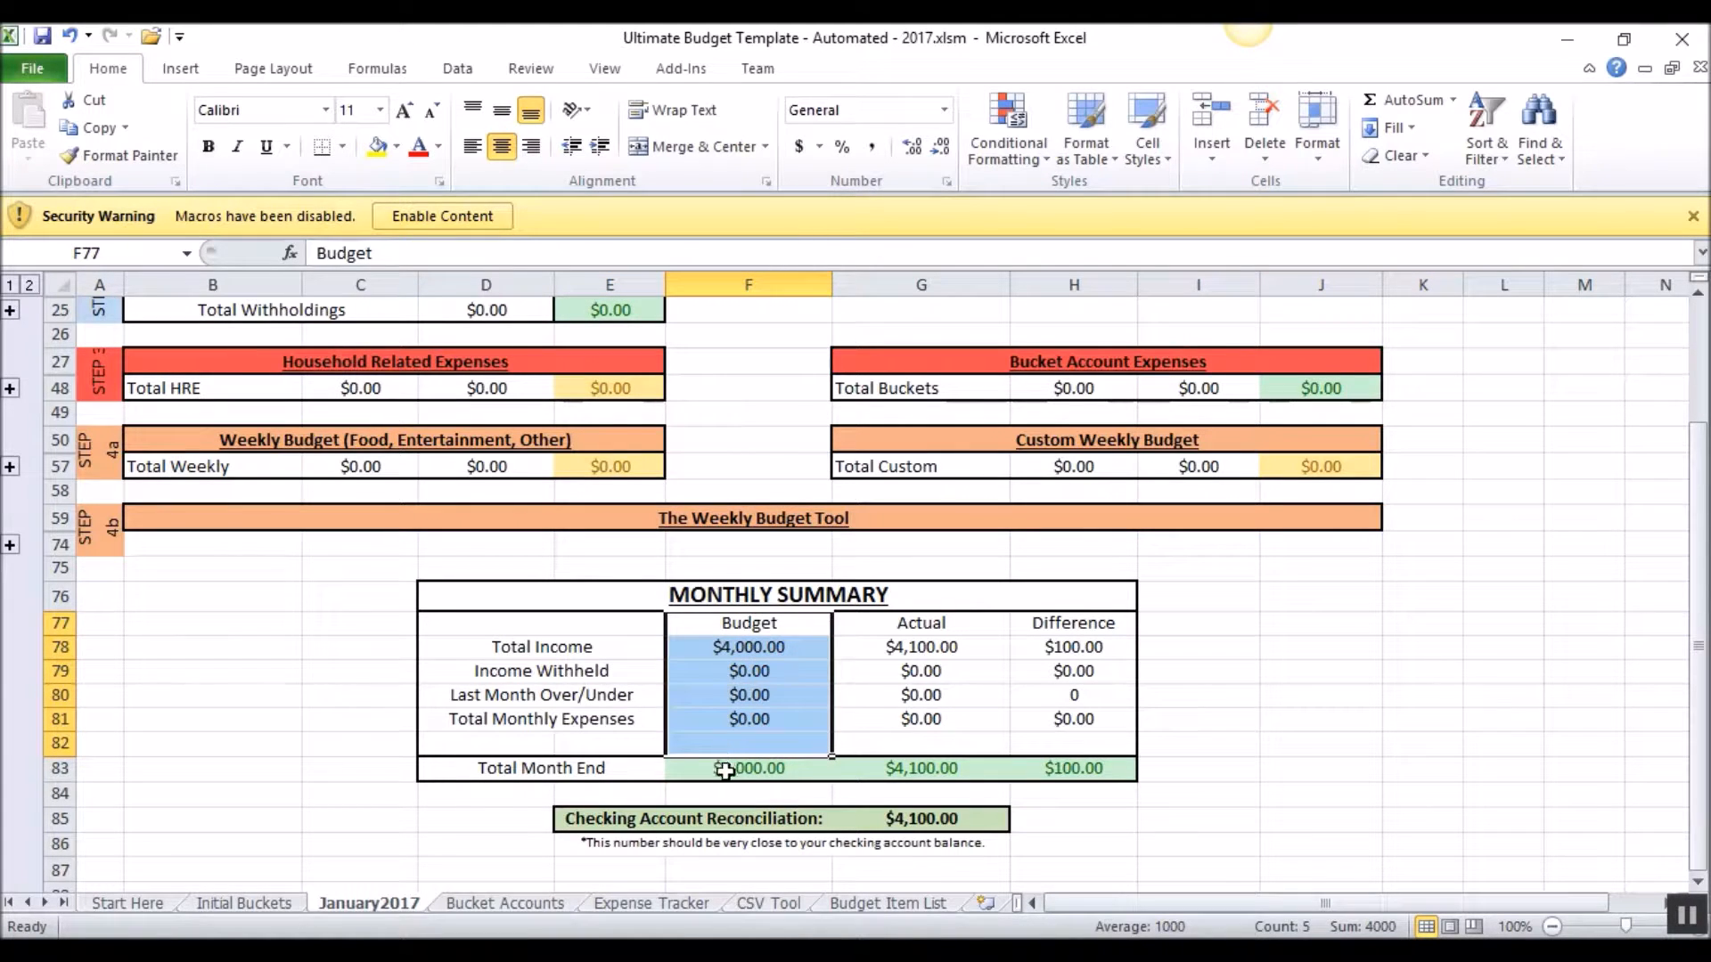
{"action": "left_click", "coordinate": [727, 769]}
{"action": "left_click_drag", "start_coordinate": [923, 615], "coordinate": [913, 770]}
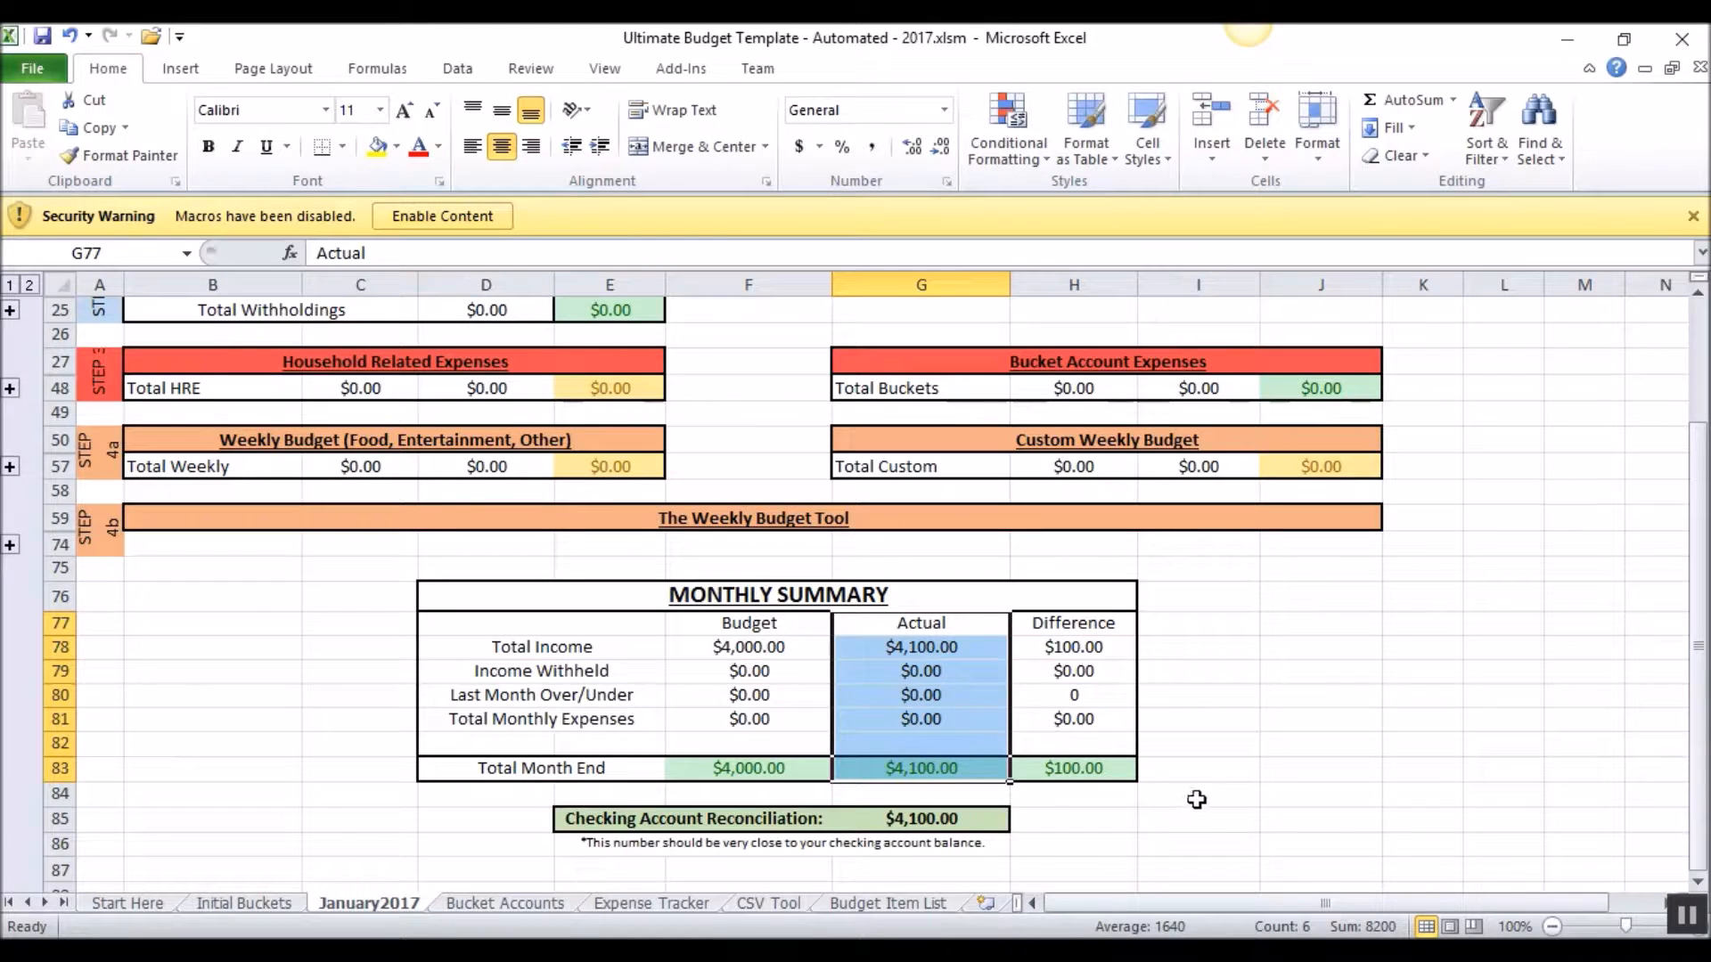
{"action": "left_click", "coordinate": [1077, 771]}
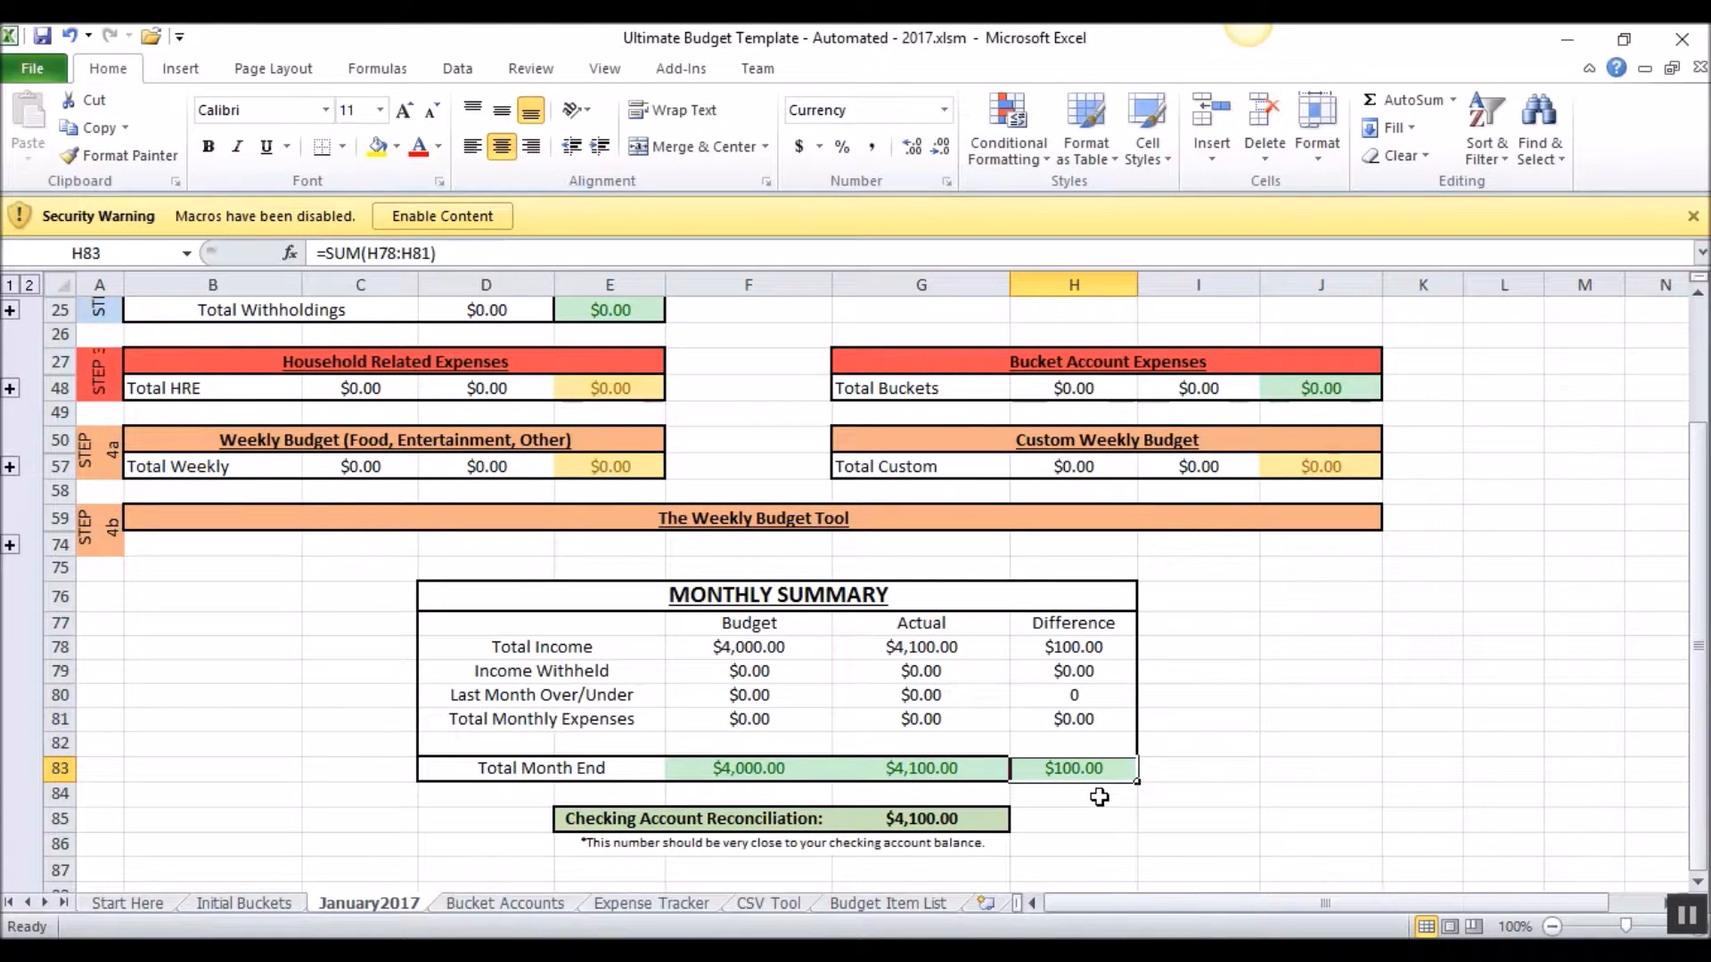
View the Expense Tracker sheet and examine the Debt items on the Budget Item List sheet
{"action": "left_click", "coordinate": [667, 905]}
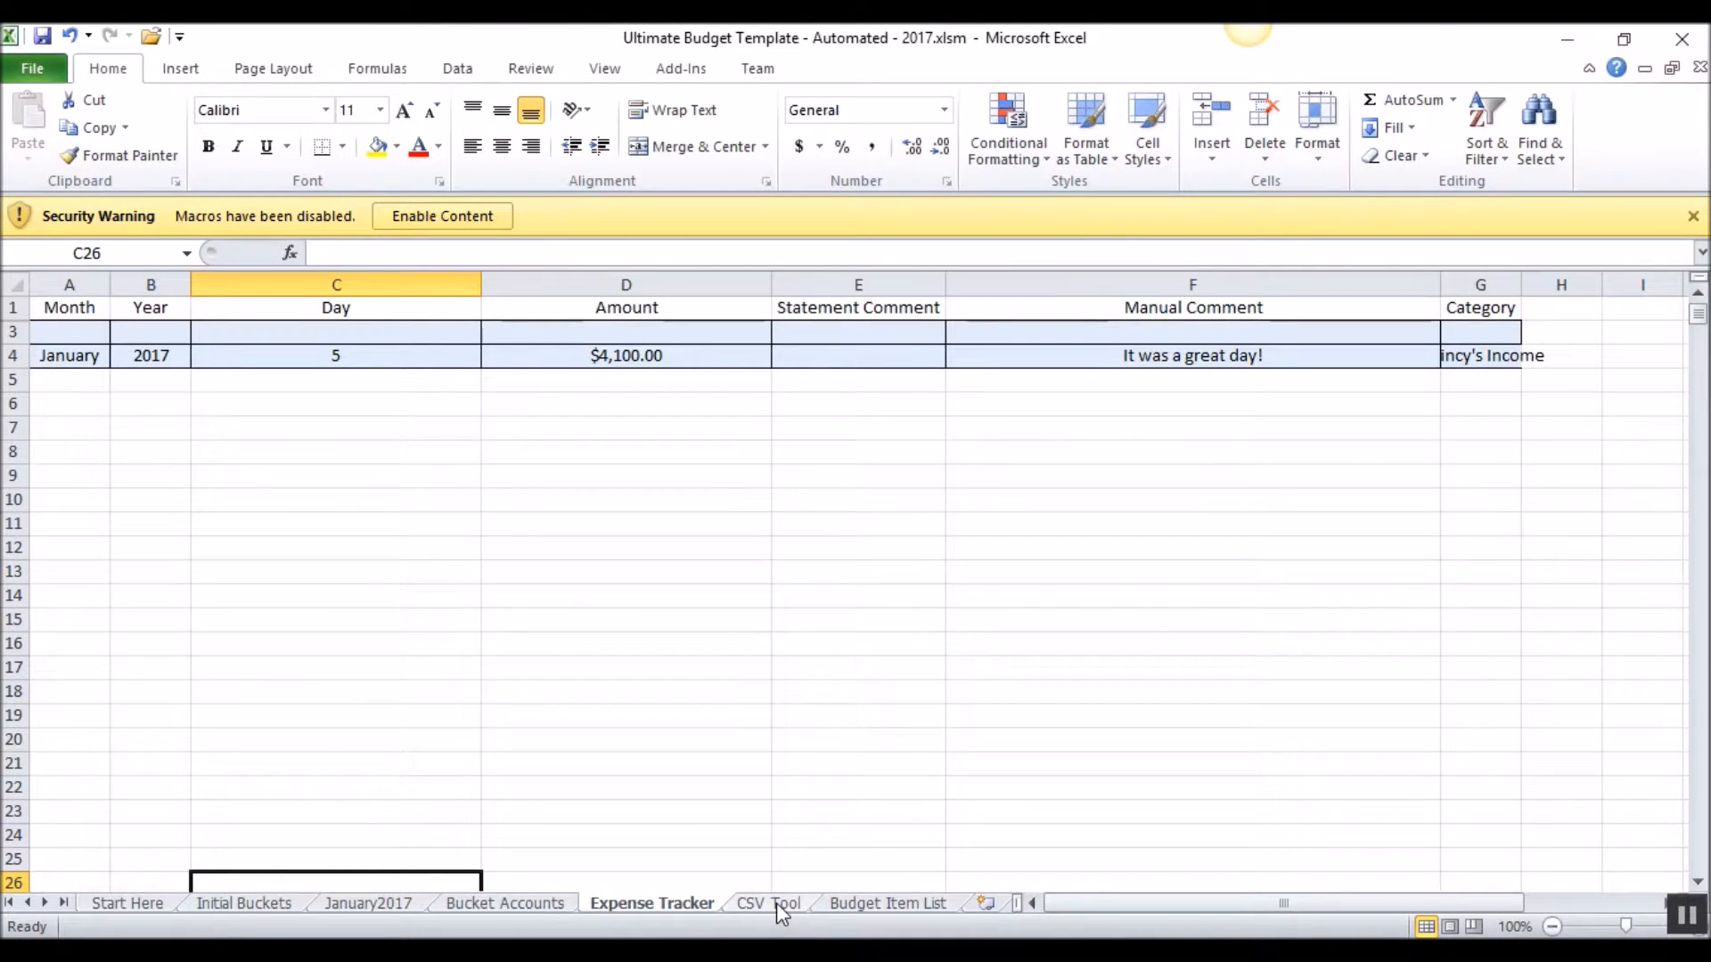
{"action": "left_click", "coordinate": [854, 902]}
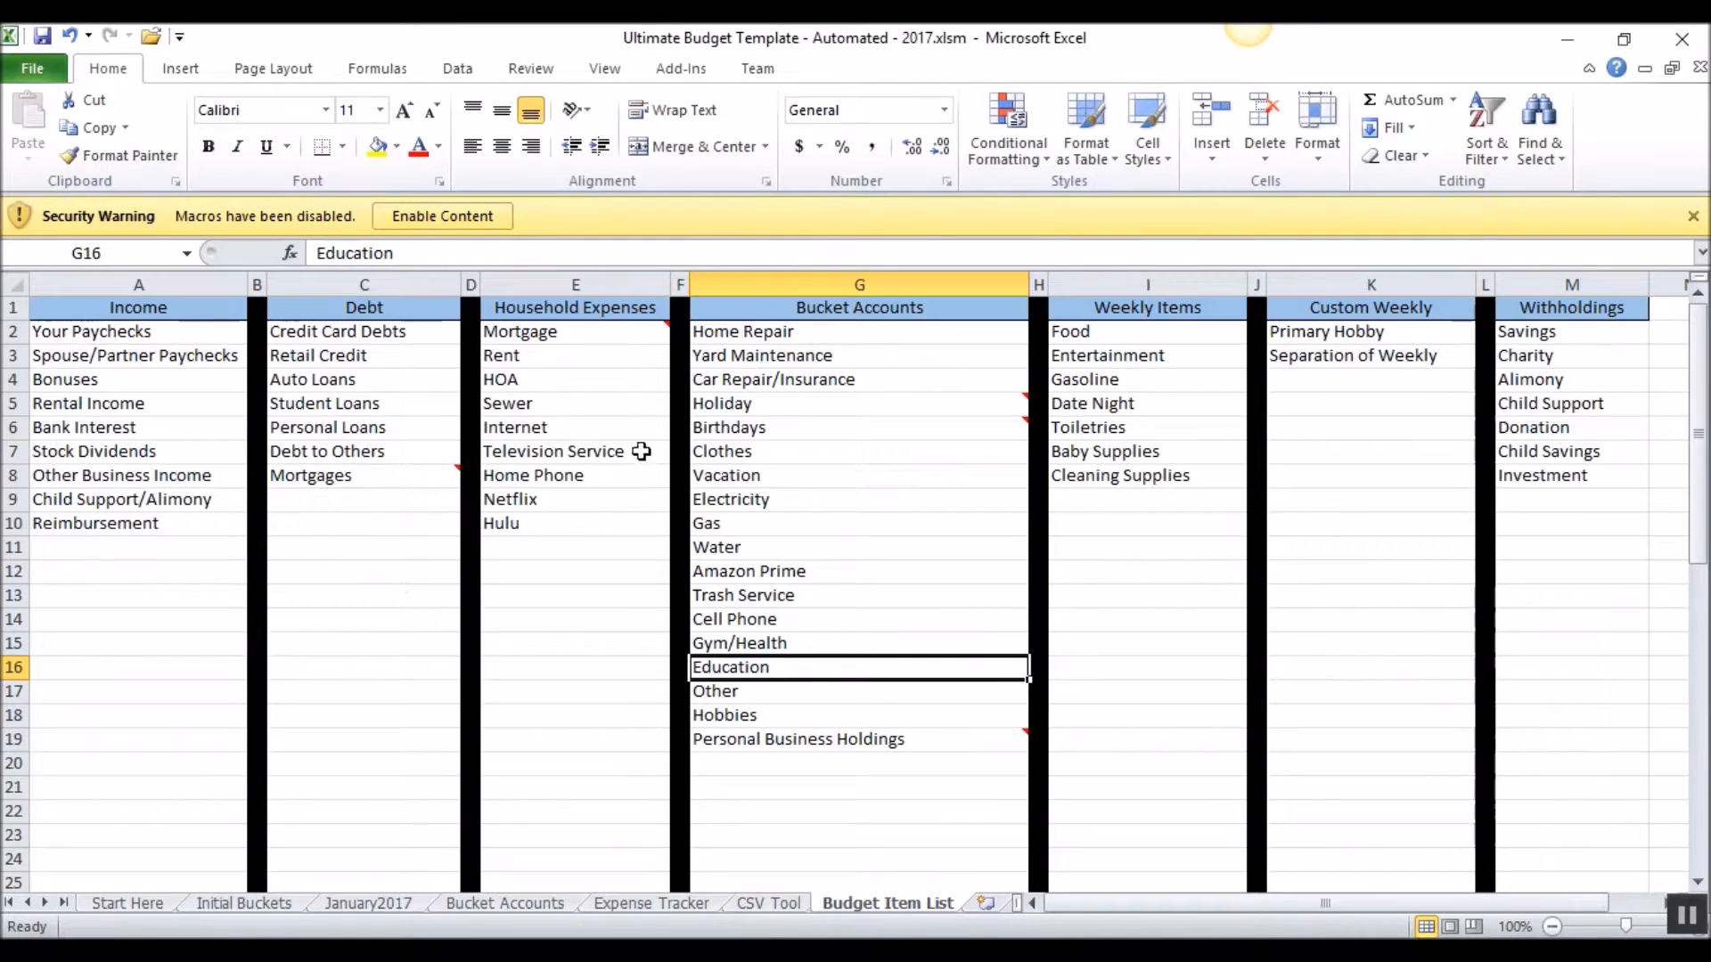
{"action": "mouse_move", "coordinate": [324, 355]}
{"action": "left_mouse_down"}
{"action": "mouse_move", "coordinate": [326, 410]}
{"action": "mouse_move", "coordinate": [318, 373]}
{"action": "left_mouse_up"}
{"action": "left_click", "coordinate": [331, 448]}
{"action": "left_click", "coordinate": [312, 405]}
{"action": "left_click", "coordinate": [323, 429]}
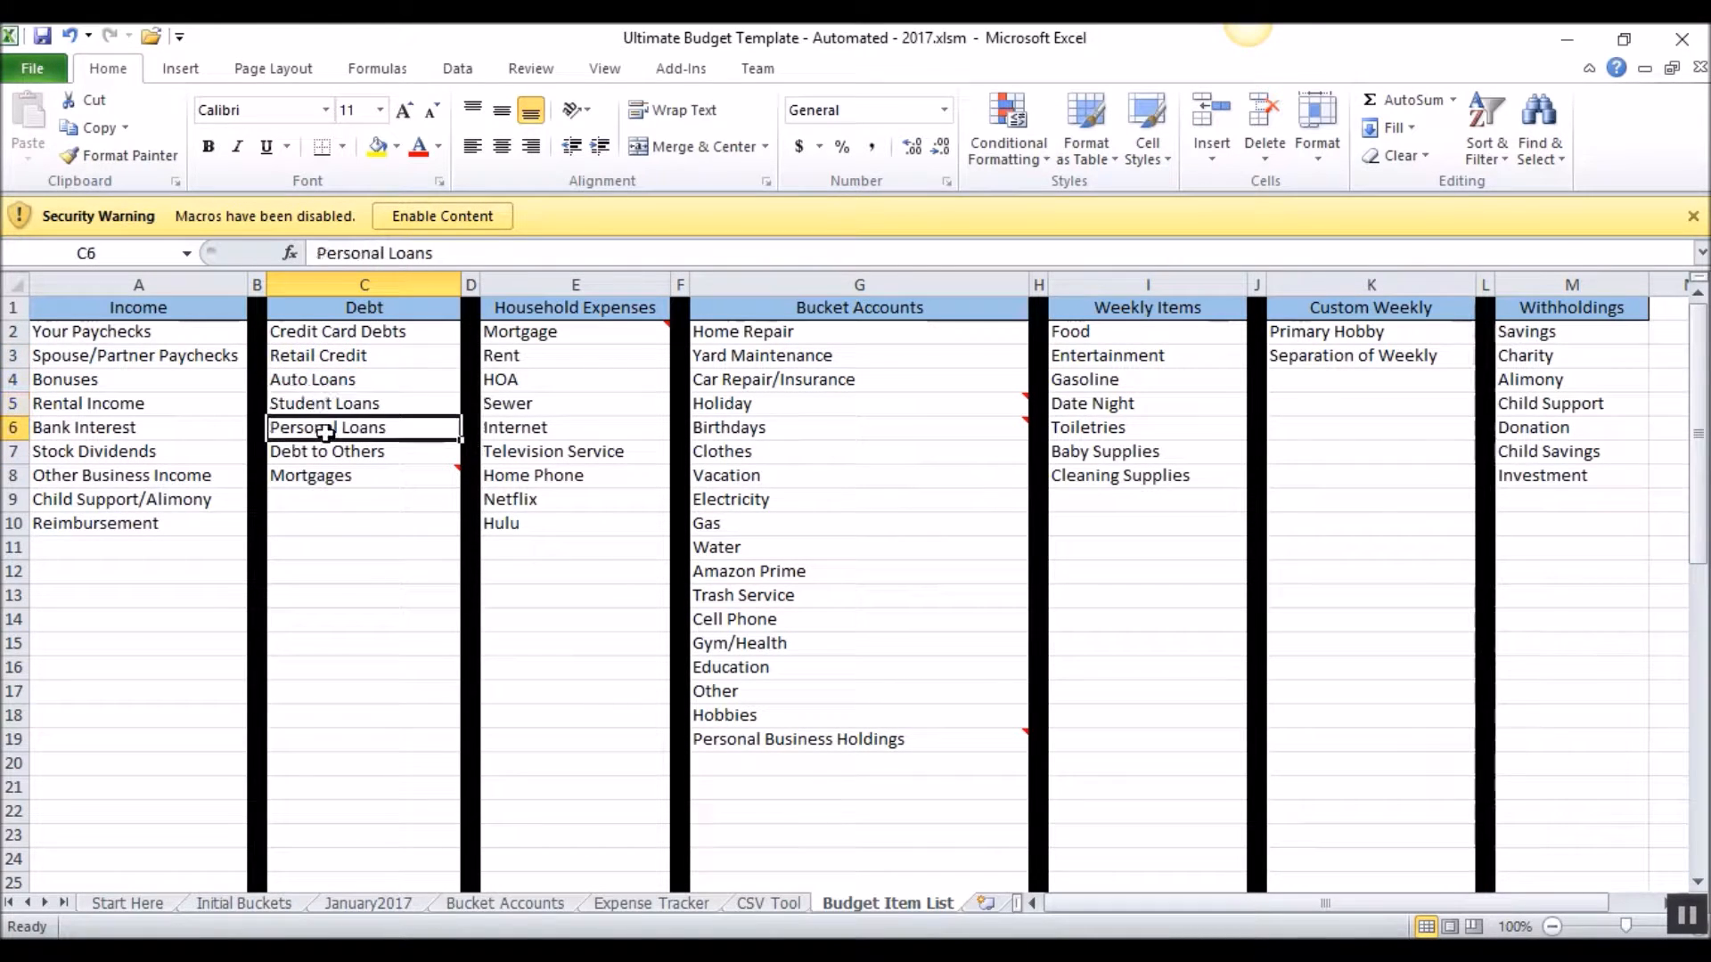
Expand the Step 1 Paste CSV Here group on the CSV Tool sheet, inspect paste cell B2, and collapse it again
{"action": "left_click", "coordinate": [776, 900]}
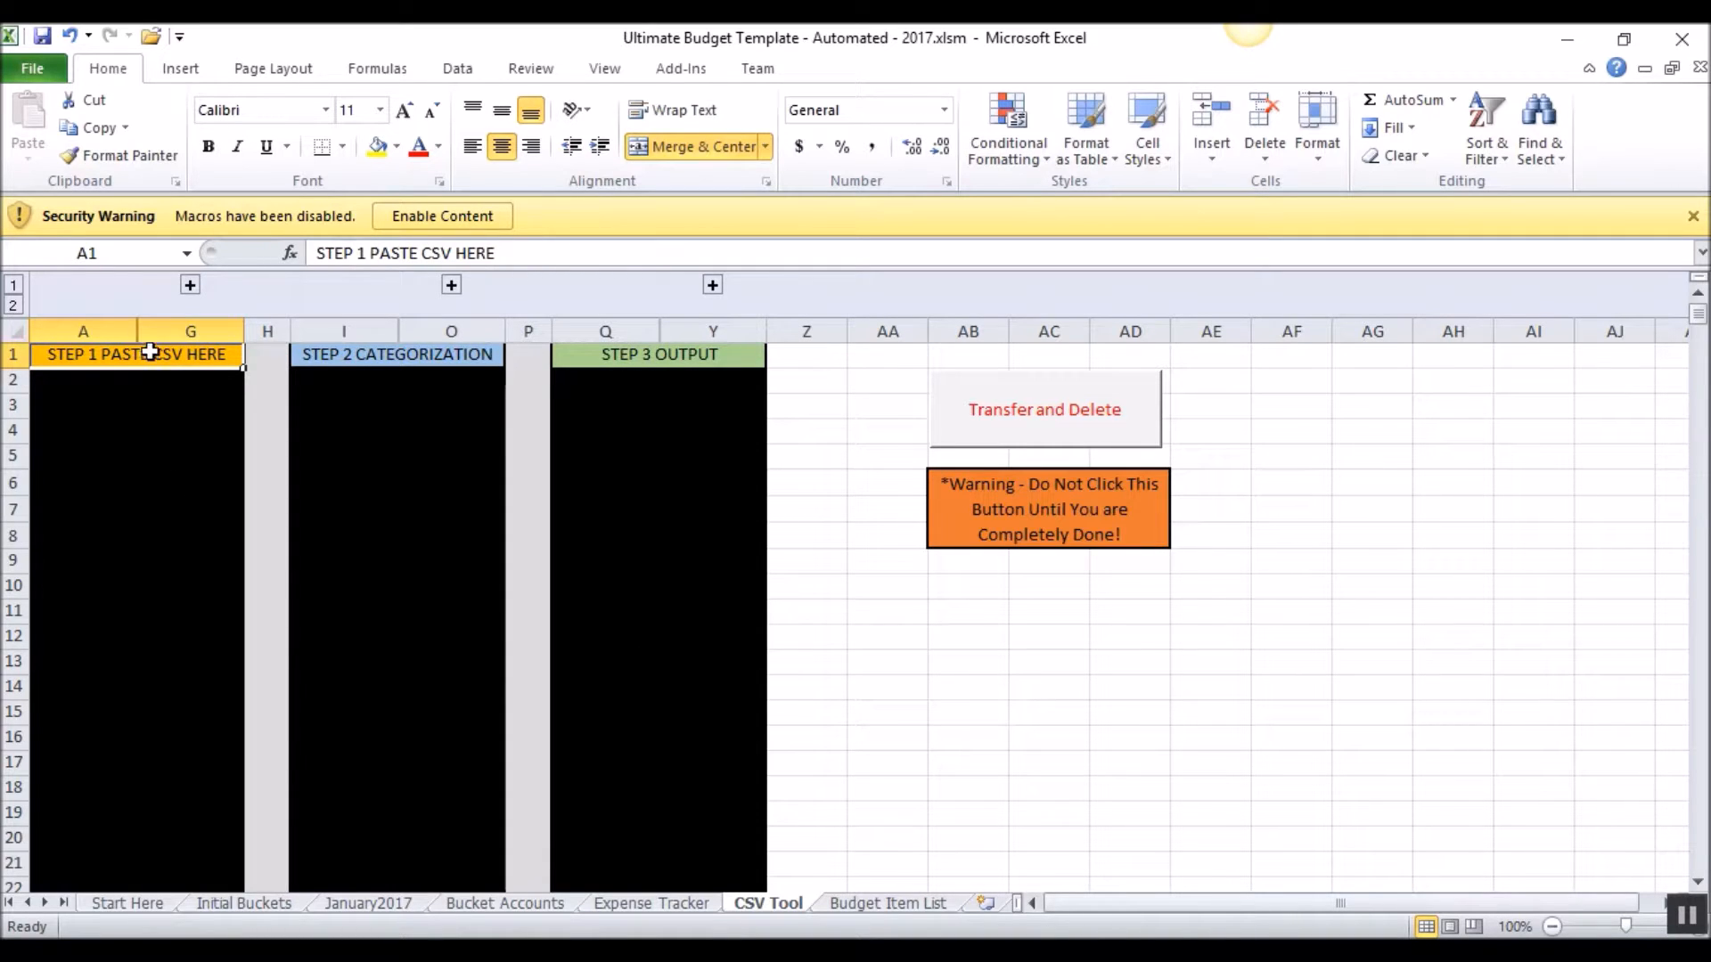
{"action": "left_click", "coordinate": [191, 285]}
{"action": "left_click", "coordinate": [169, 382]}
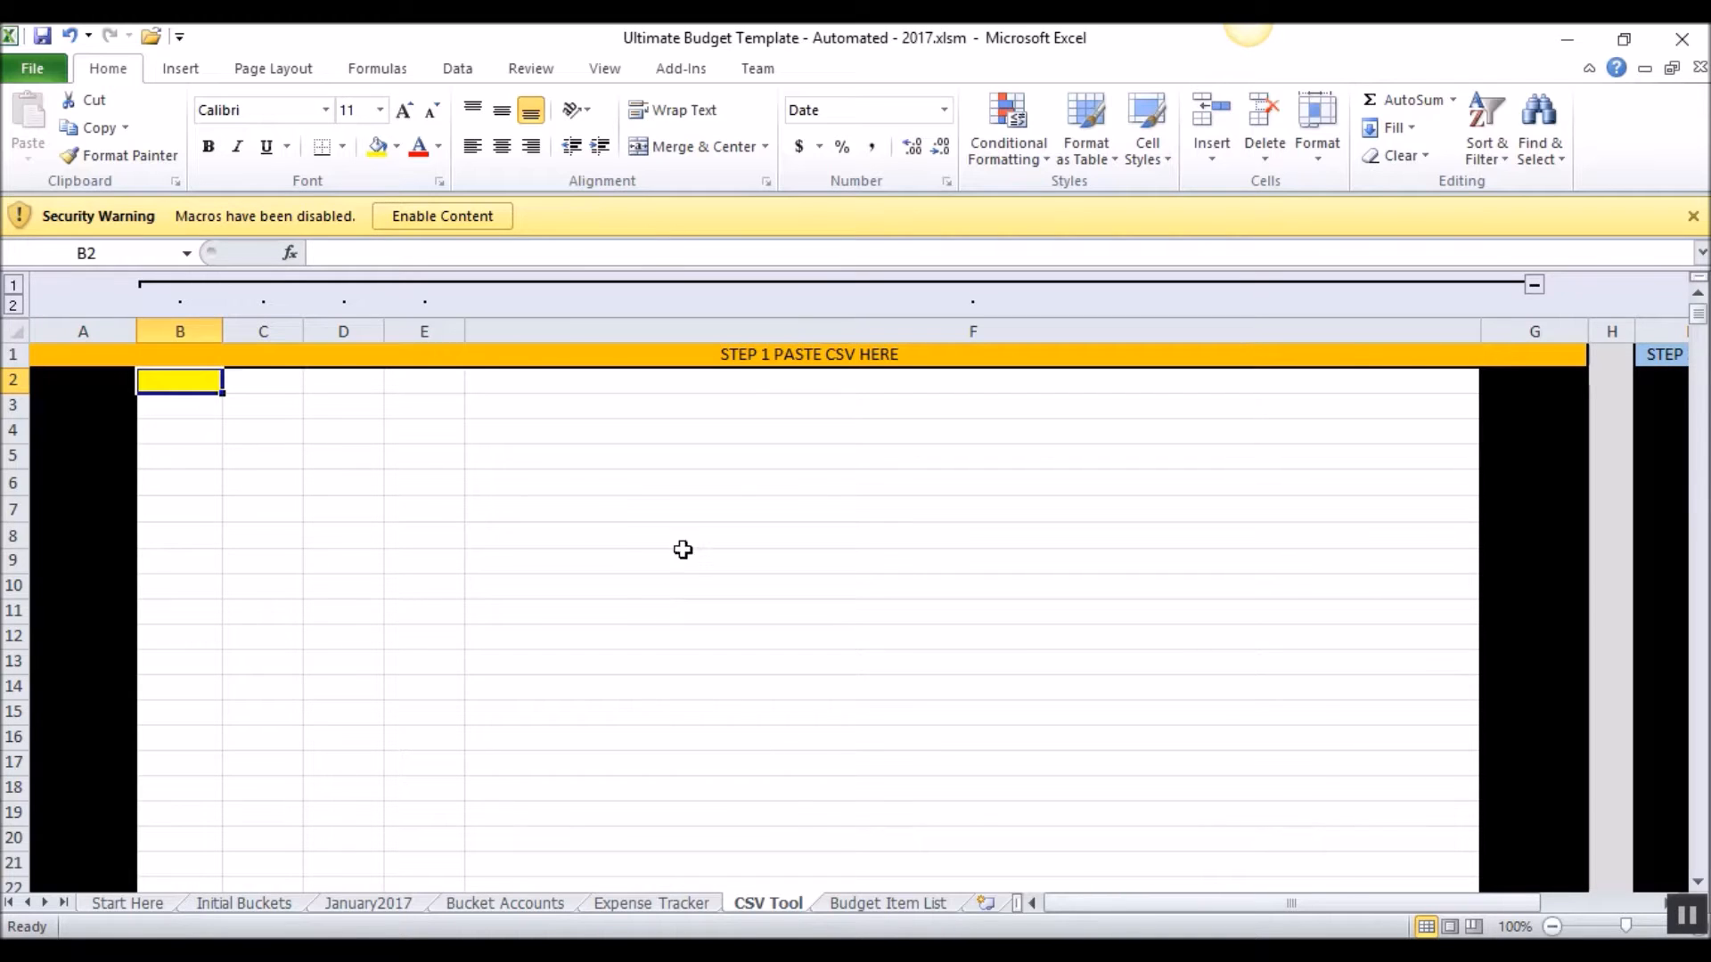
{"action": "left_click", "coordinate": [1534, 284]}
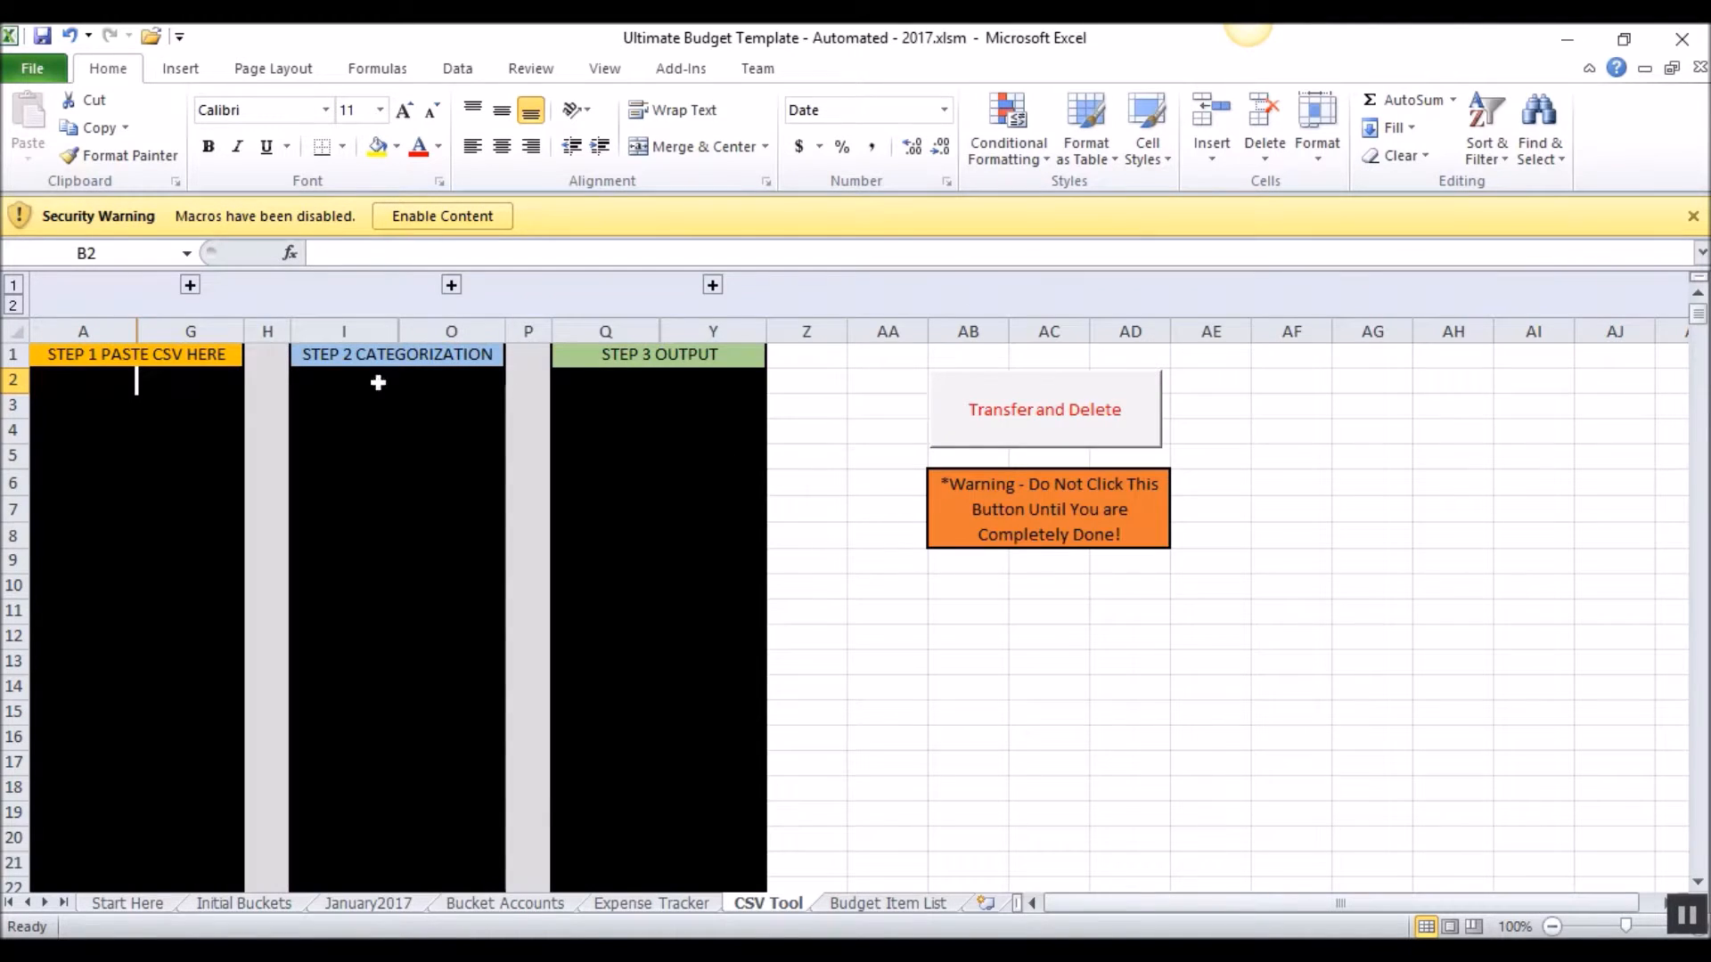
Expand the Step 2 Categorization group, set the category in N2 to the first income item, and collapse the group
{"action": "left_click", "coordinate": [451, 288]}
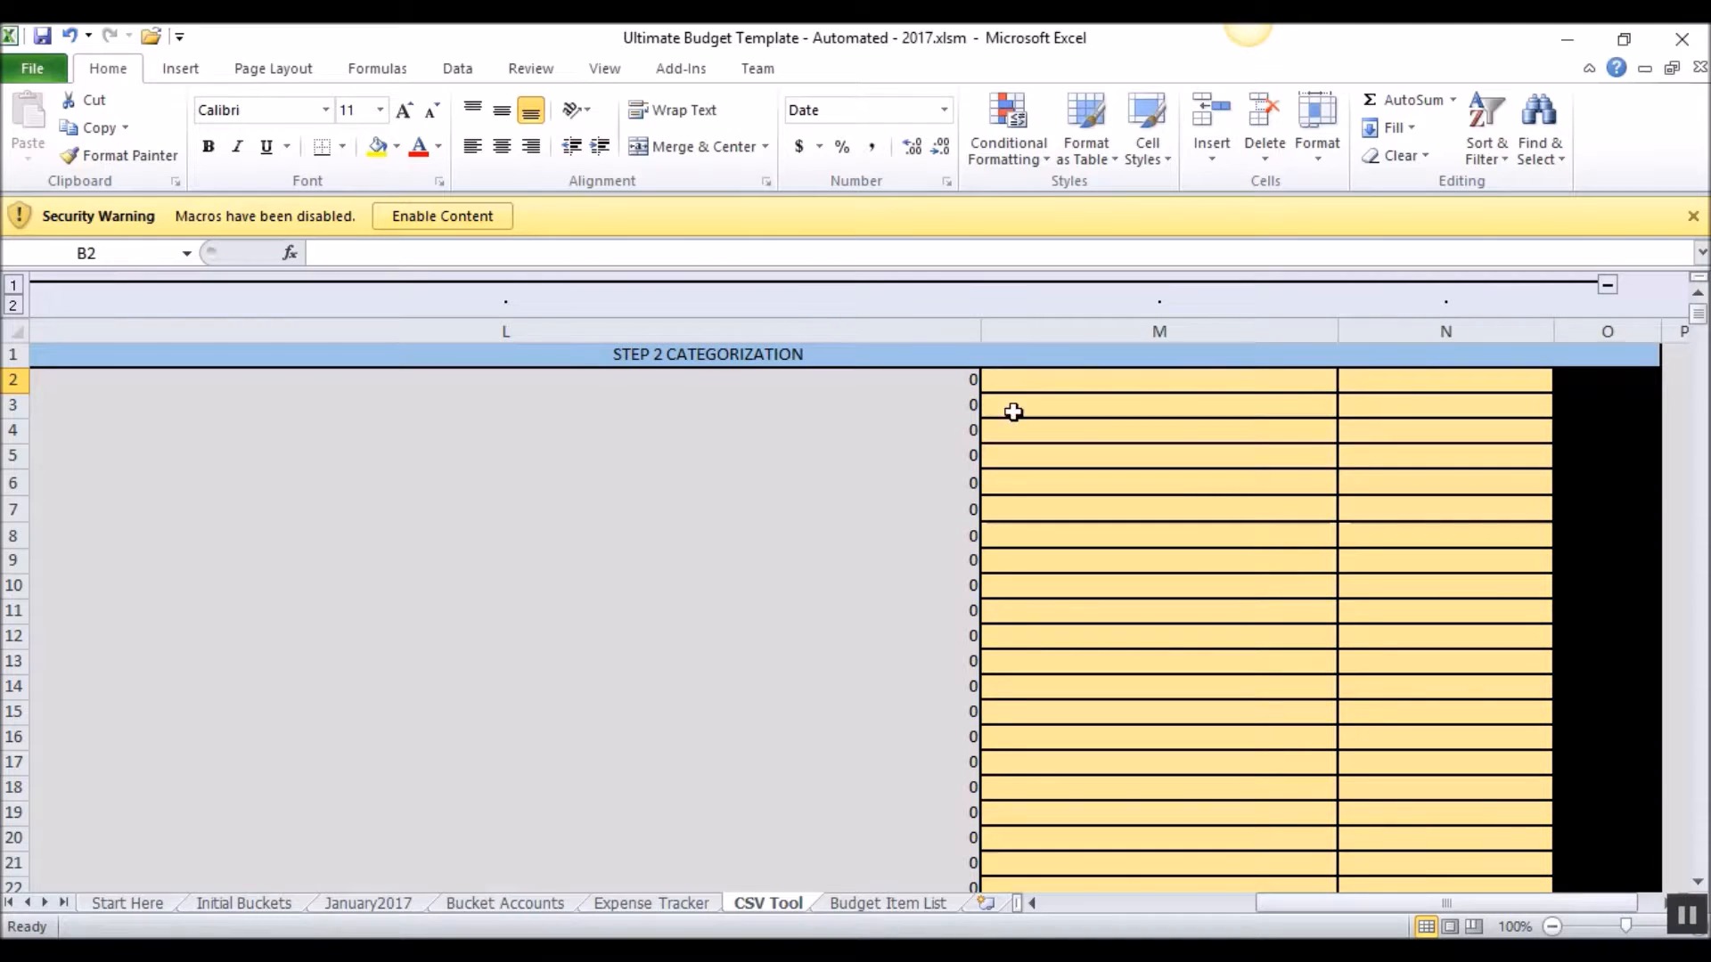
{"action": "left_click_drag", "start_coordinate": [1308, 902], "coordinate": [1217, 902]}
{"action": "left_click_drag", "start_coordinate": [313, 386], "coordinate": [539, 382]}
{"action": "left_click", "coordinate": [539, 381]}
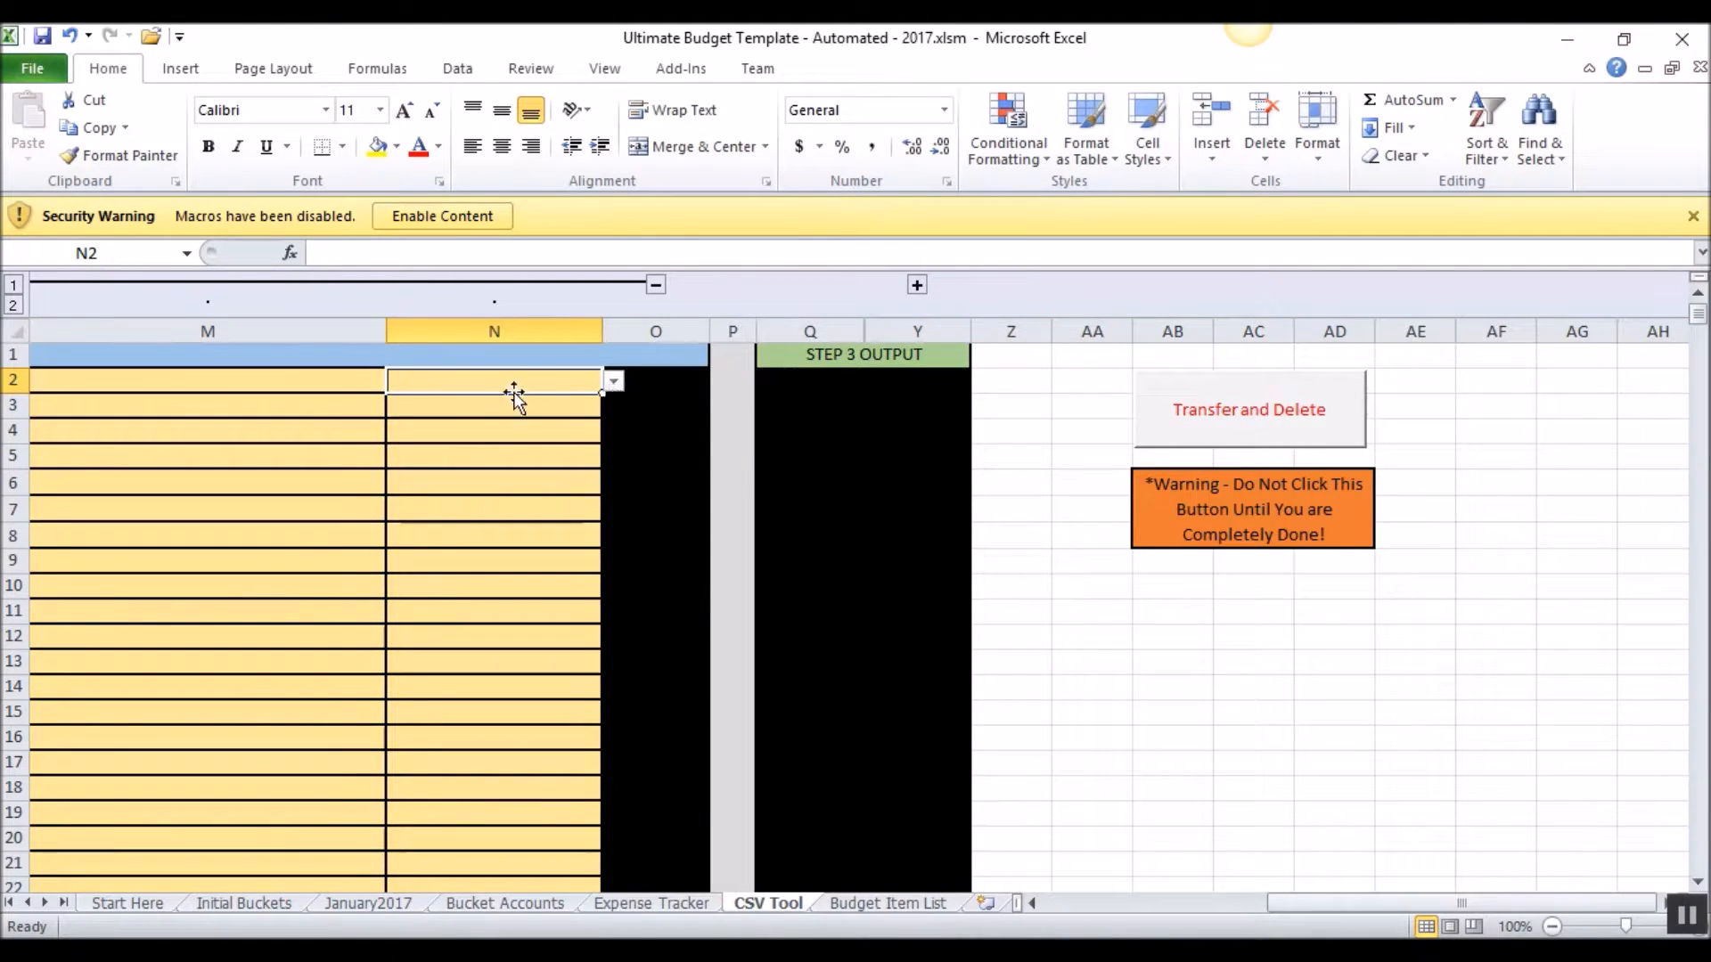
{"action": "left_click", "coordinate": [613, 383]}
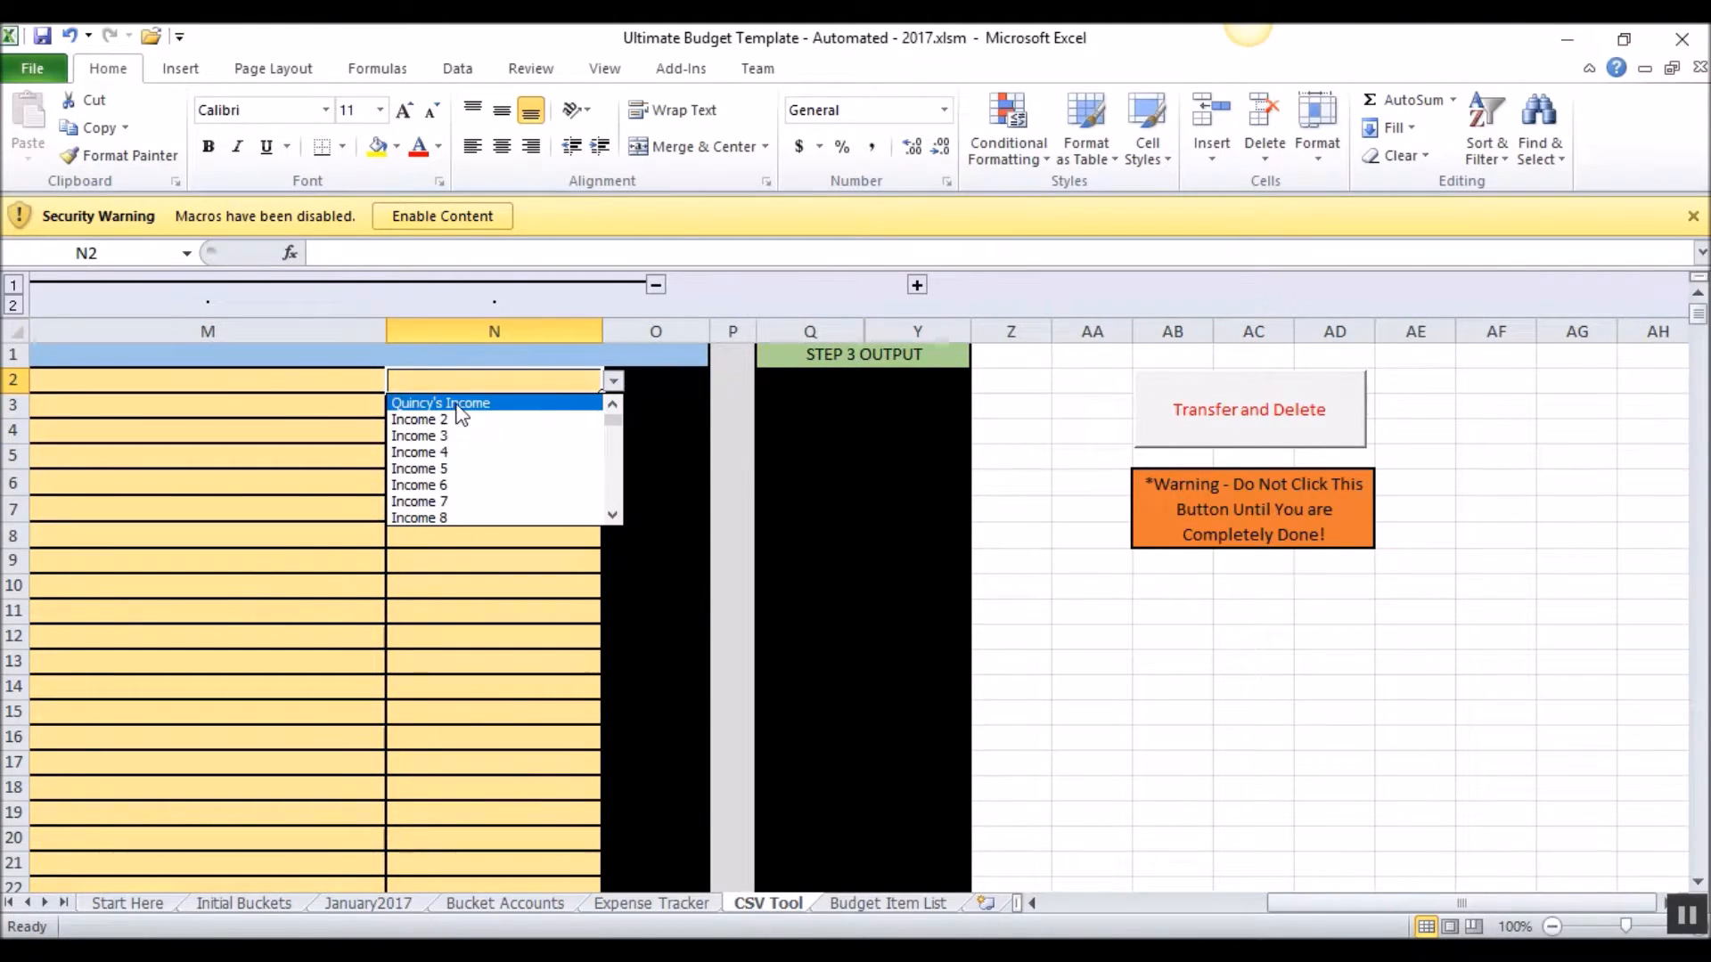
{"action": "mouse_move", "coordinate": [611, 421]}
{"action": "left_mouse_down"}
{"action": "mouse_move", "coordinate": [616, 466]}
{"action": "mouse_move", "coordinate": [609, 397]}
{"action": "left_mouse_up"}
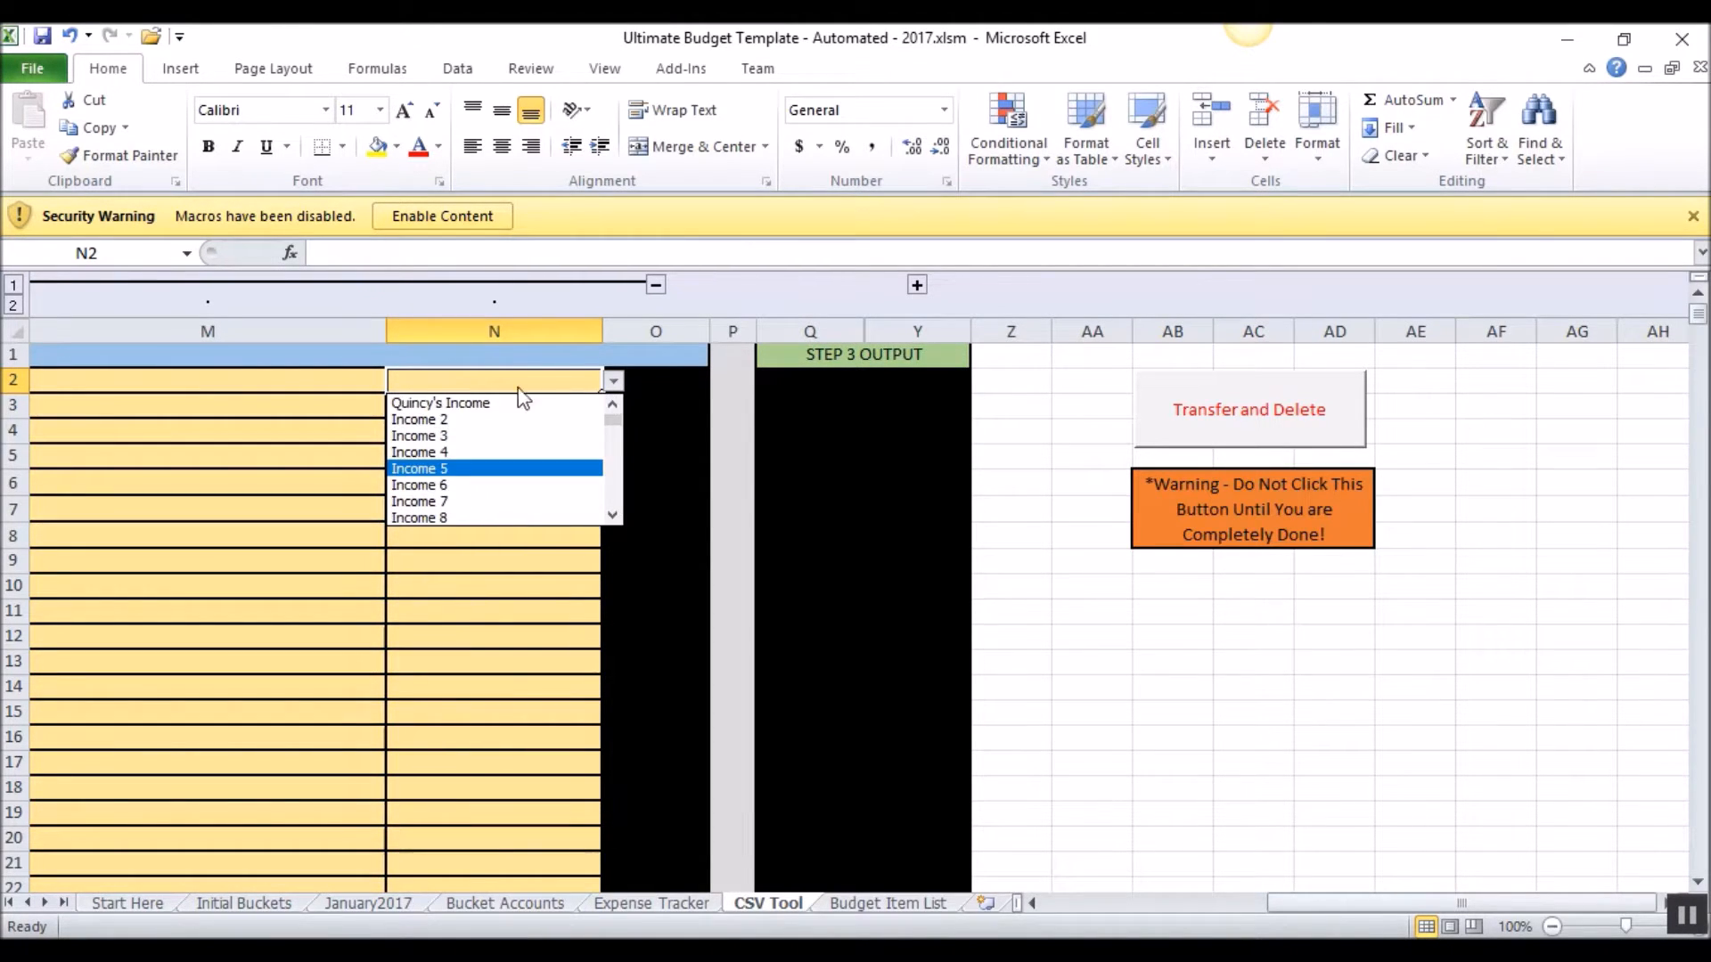
{"action": "left_click", "coordinate": [444, 407]}
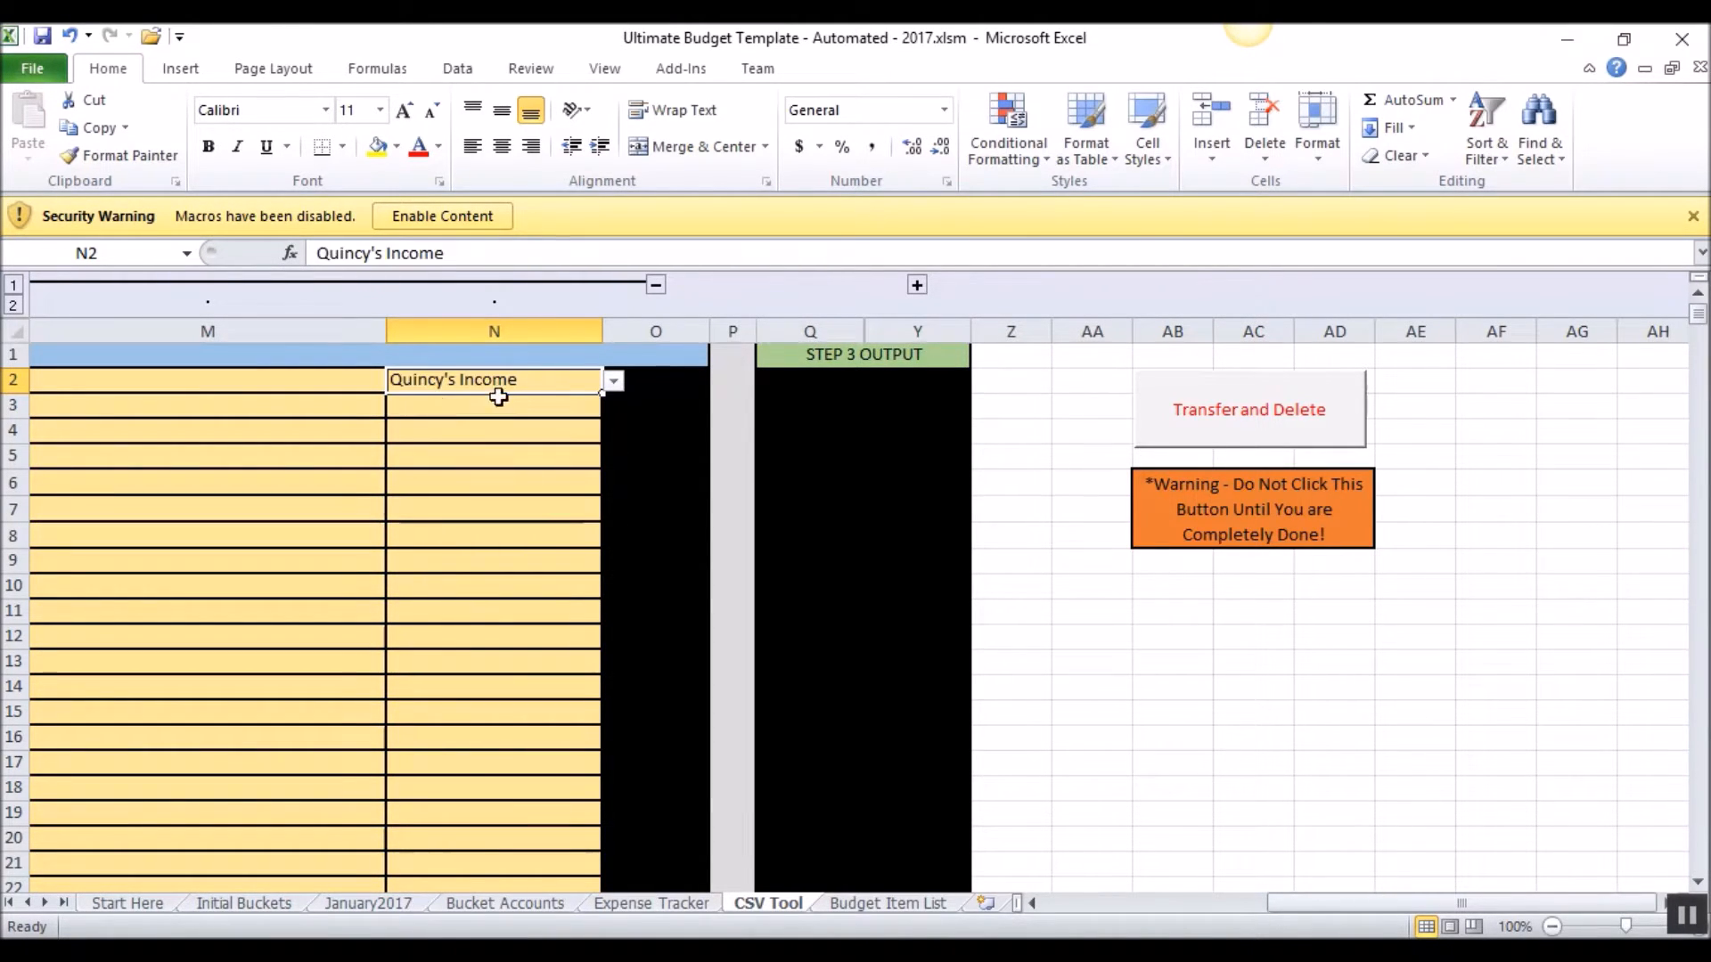
{"action": "left_click", "coordinate": [658, 285]}
Expand the Step 3 Output group and select the output range R2:X20
{"action": "left_click", "coordinate": [348, 285]}
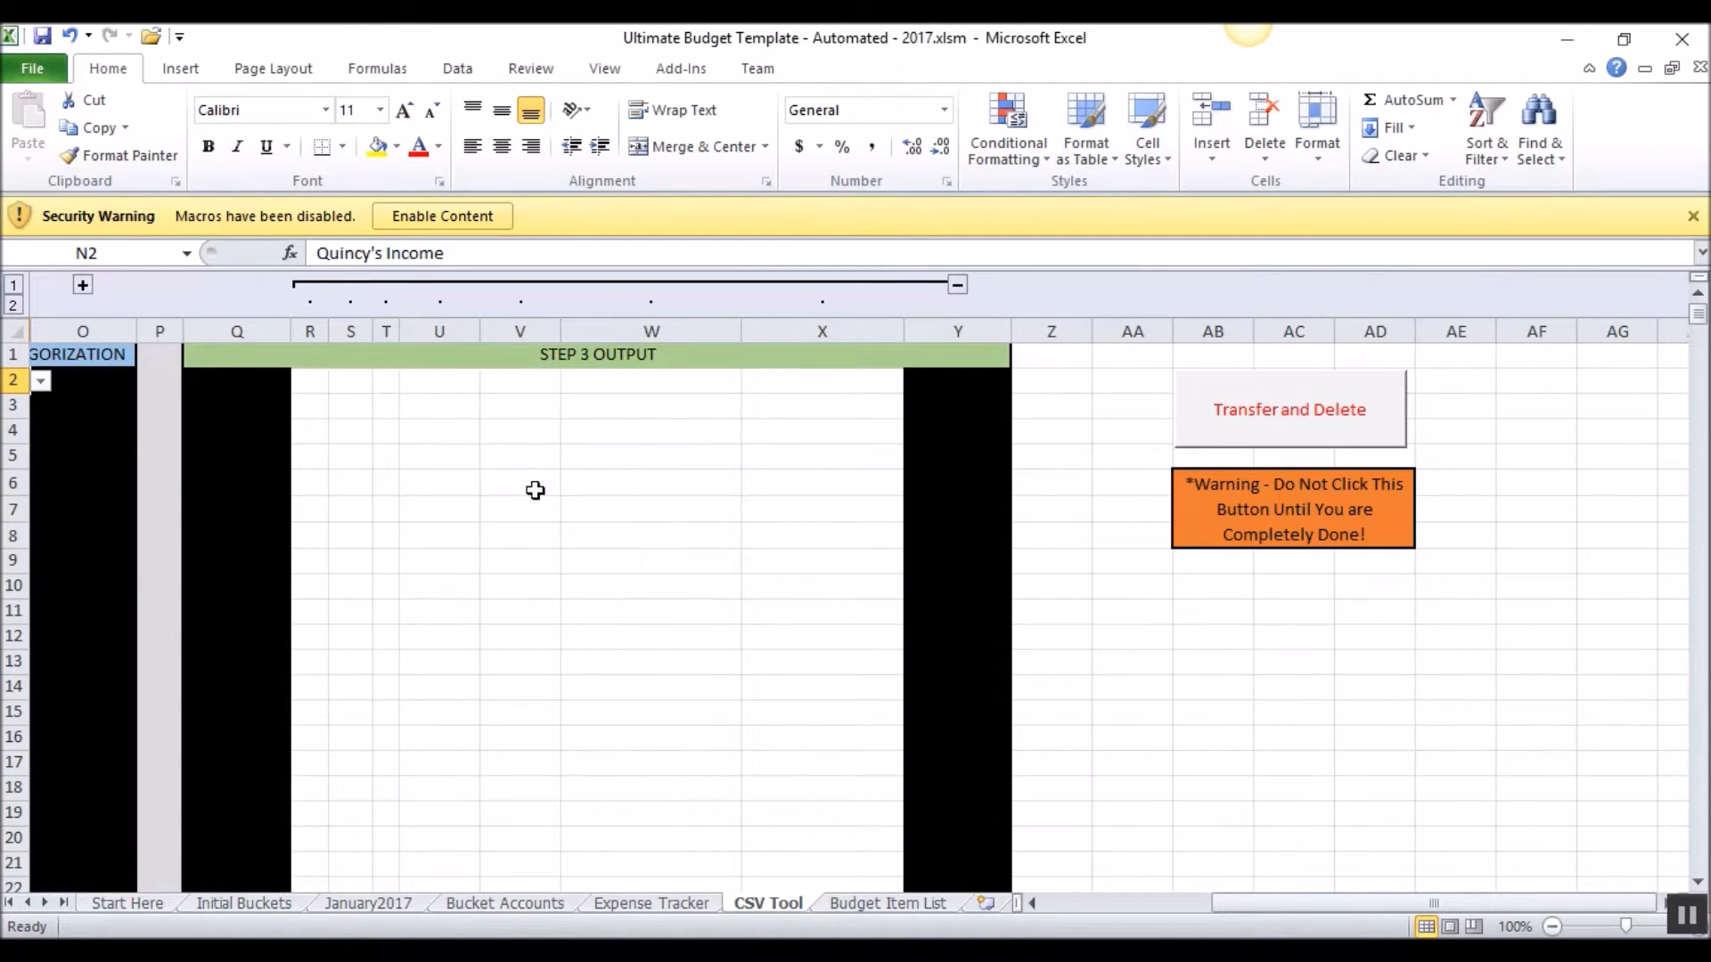
{"action": "left_click_drag", "start_coordinate": [320, 377], "coordinate": [779, 830]}
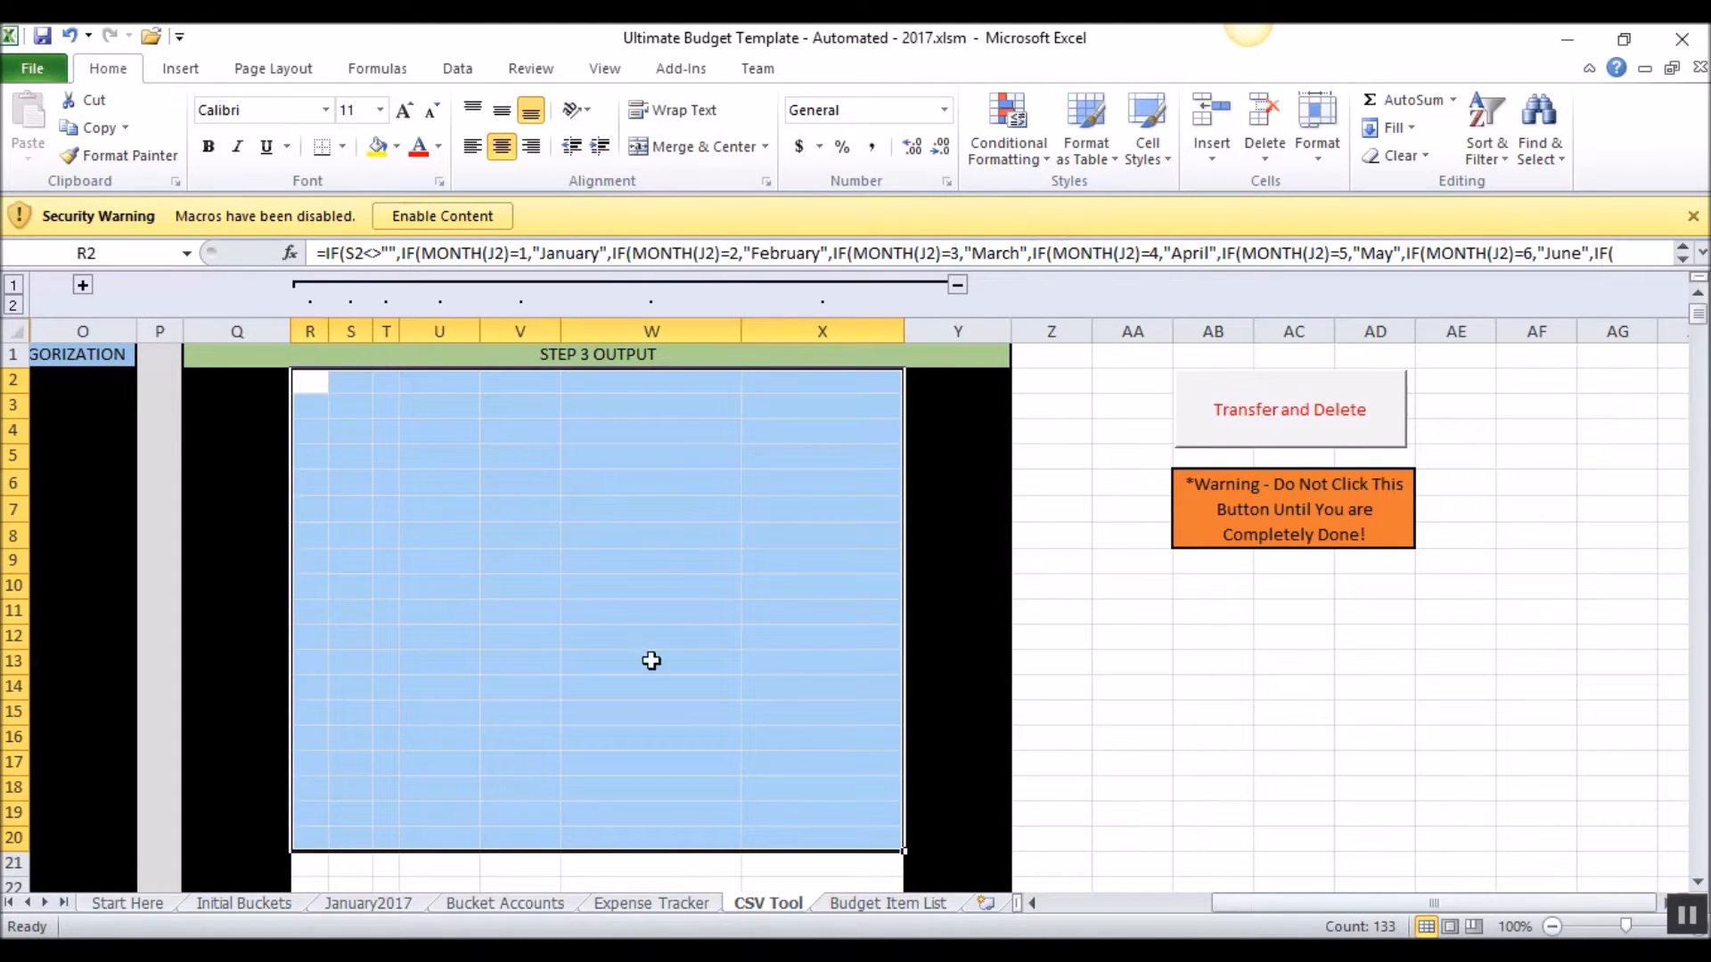
Insert a new row 4 with the month January on the Expense Tracker sheet and return to the CSV Tool sheet
{"action": "left_click", "coordinate": [658, 904]}
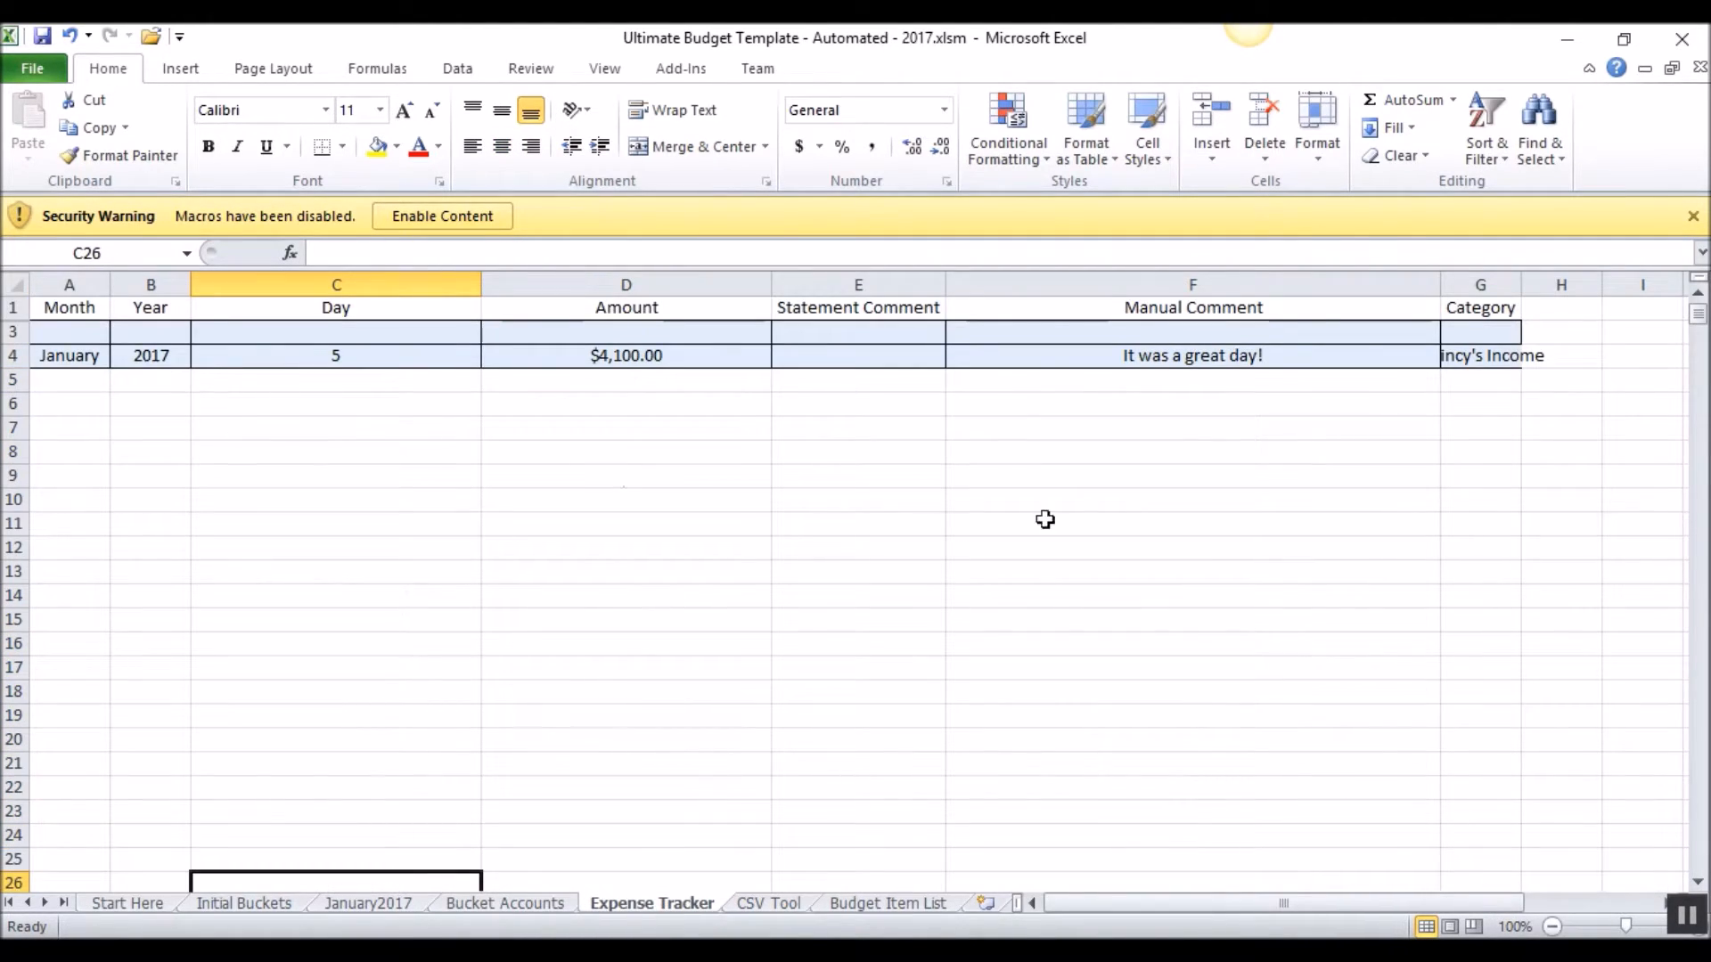
{"action": "left_click", "coordinate": [12, 356]}
{"action": "right_click", "coordinate": [12, 355]}
{"action": "left_click", "coordinate": [64, 526]}
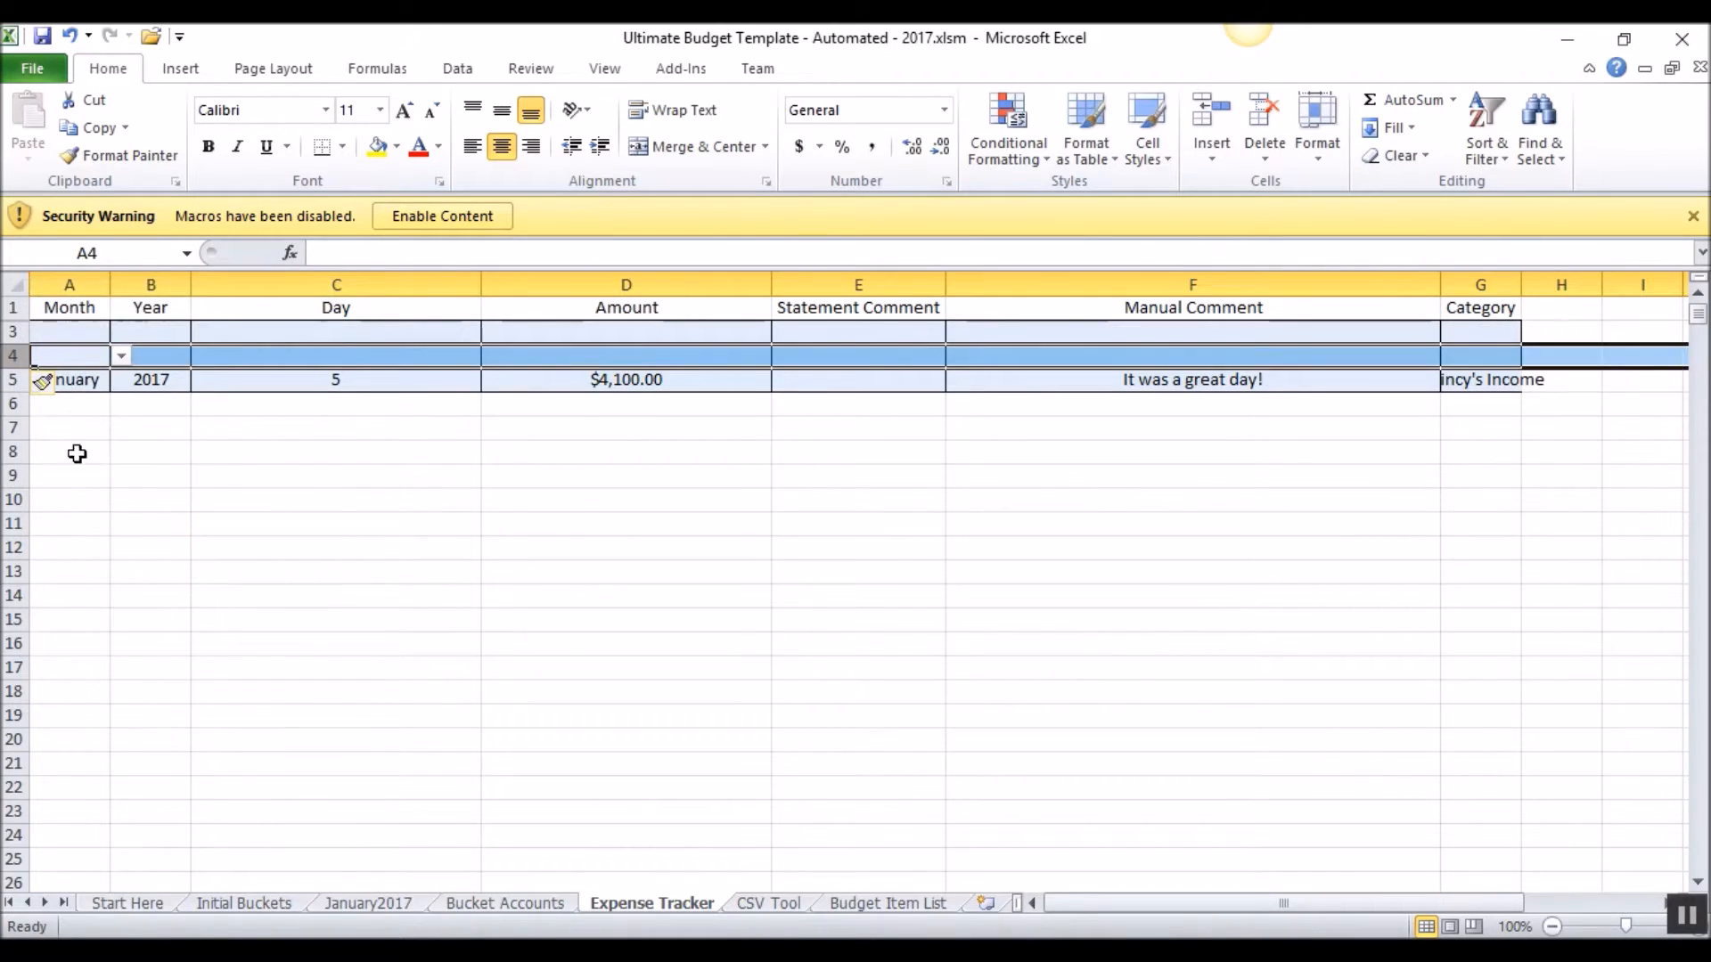
{"action": "left_click", "coordinate": [120, 356]}
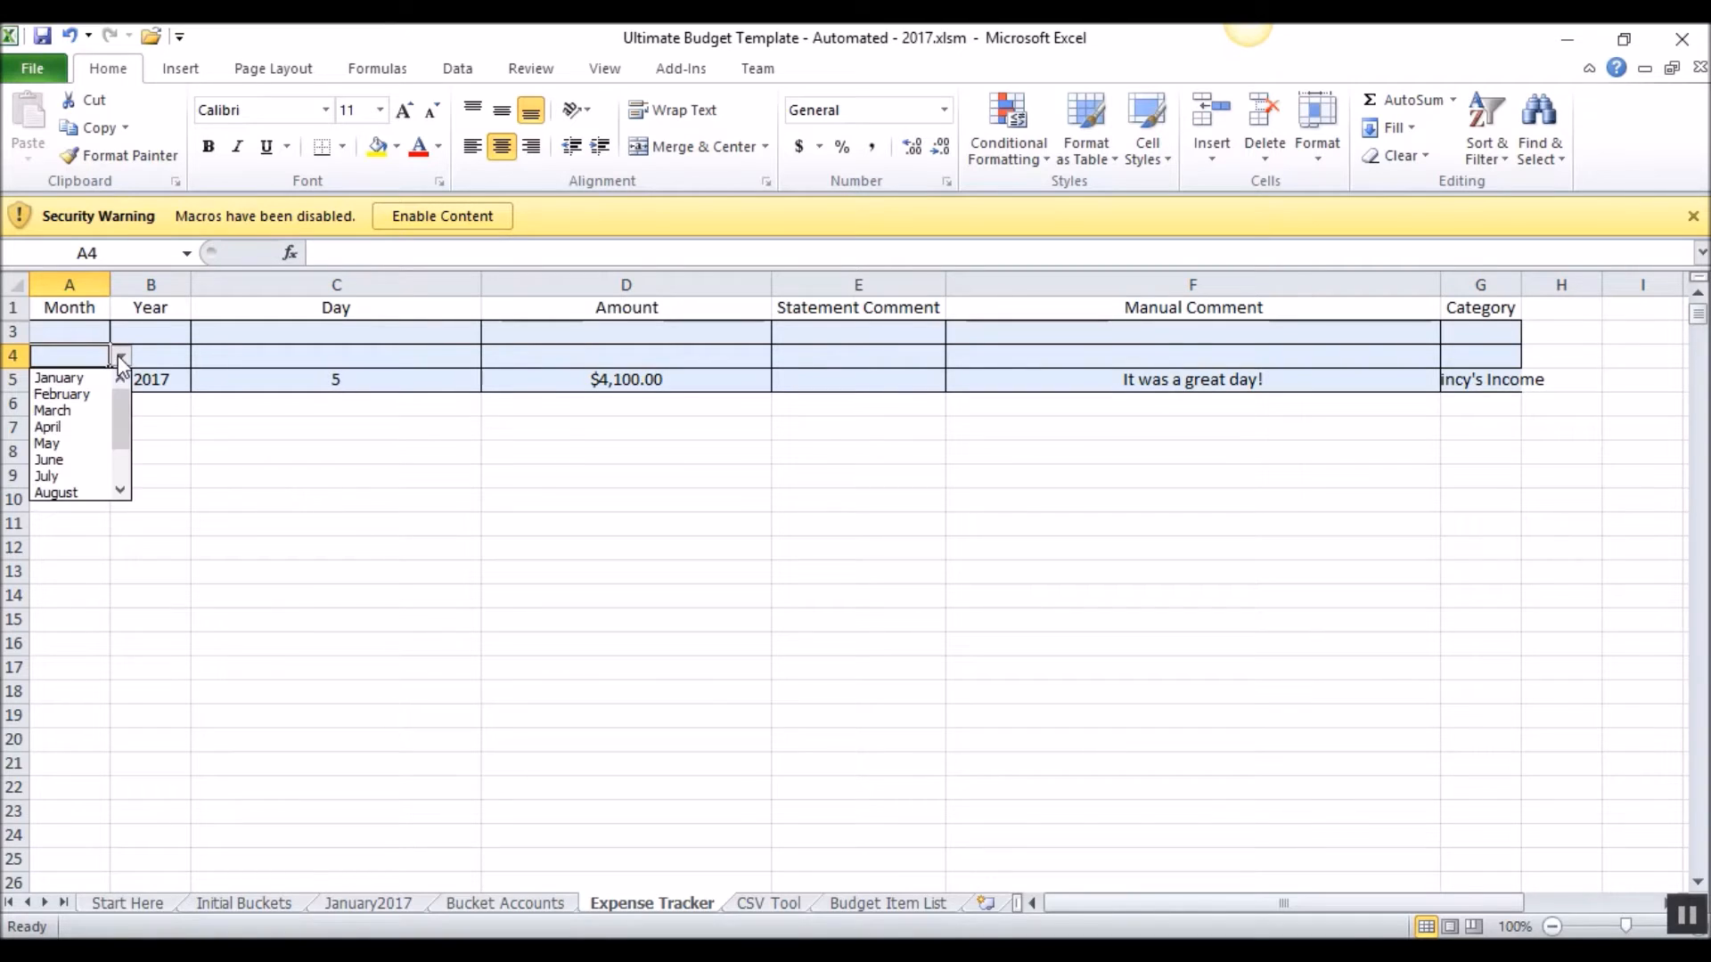
{"action": "left_click", "coordinate": [71, 372]}
{"action": "left_click", "coordinate": [327, 476]}
{"action": "left_click", "coordinate": [764, 904]}
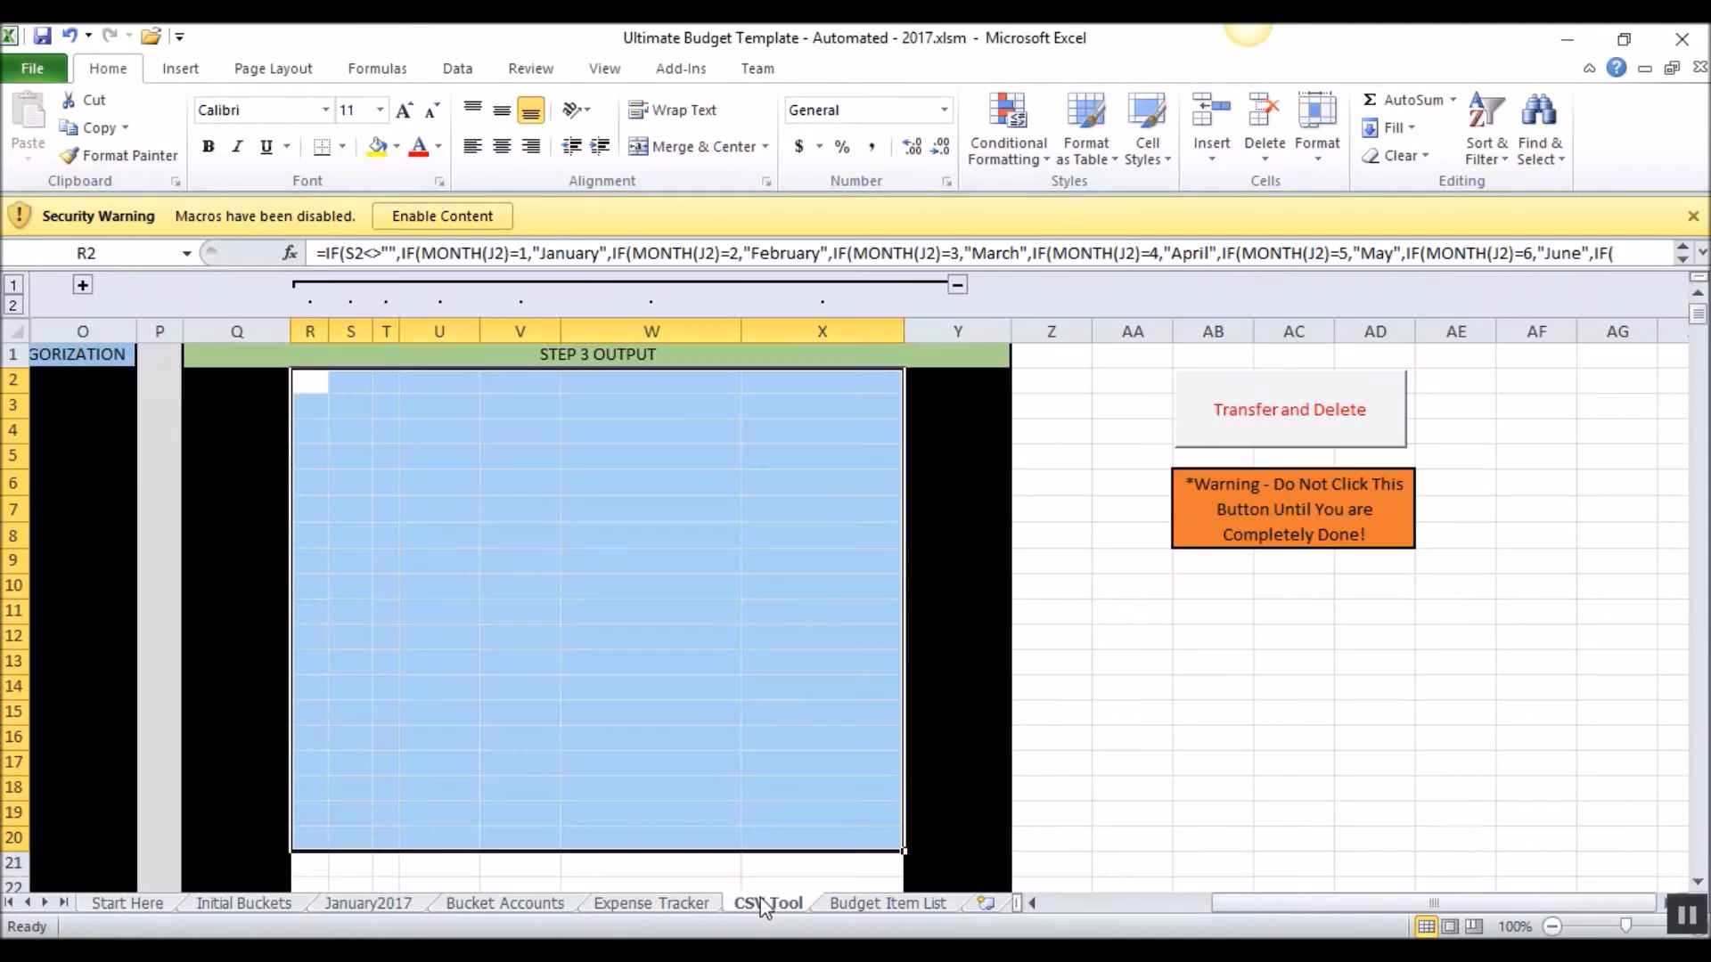
Inspect the category output cells X2:X10 in the Step 3 Output group and the warning below Transfer and Delete
{"action": "left_click", "coordinate": [437, 510]}
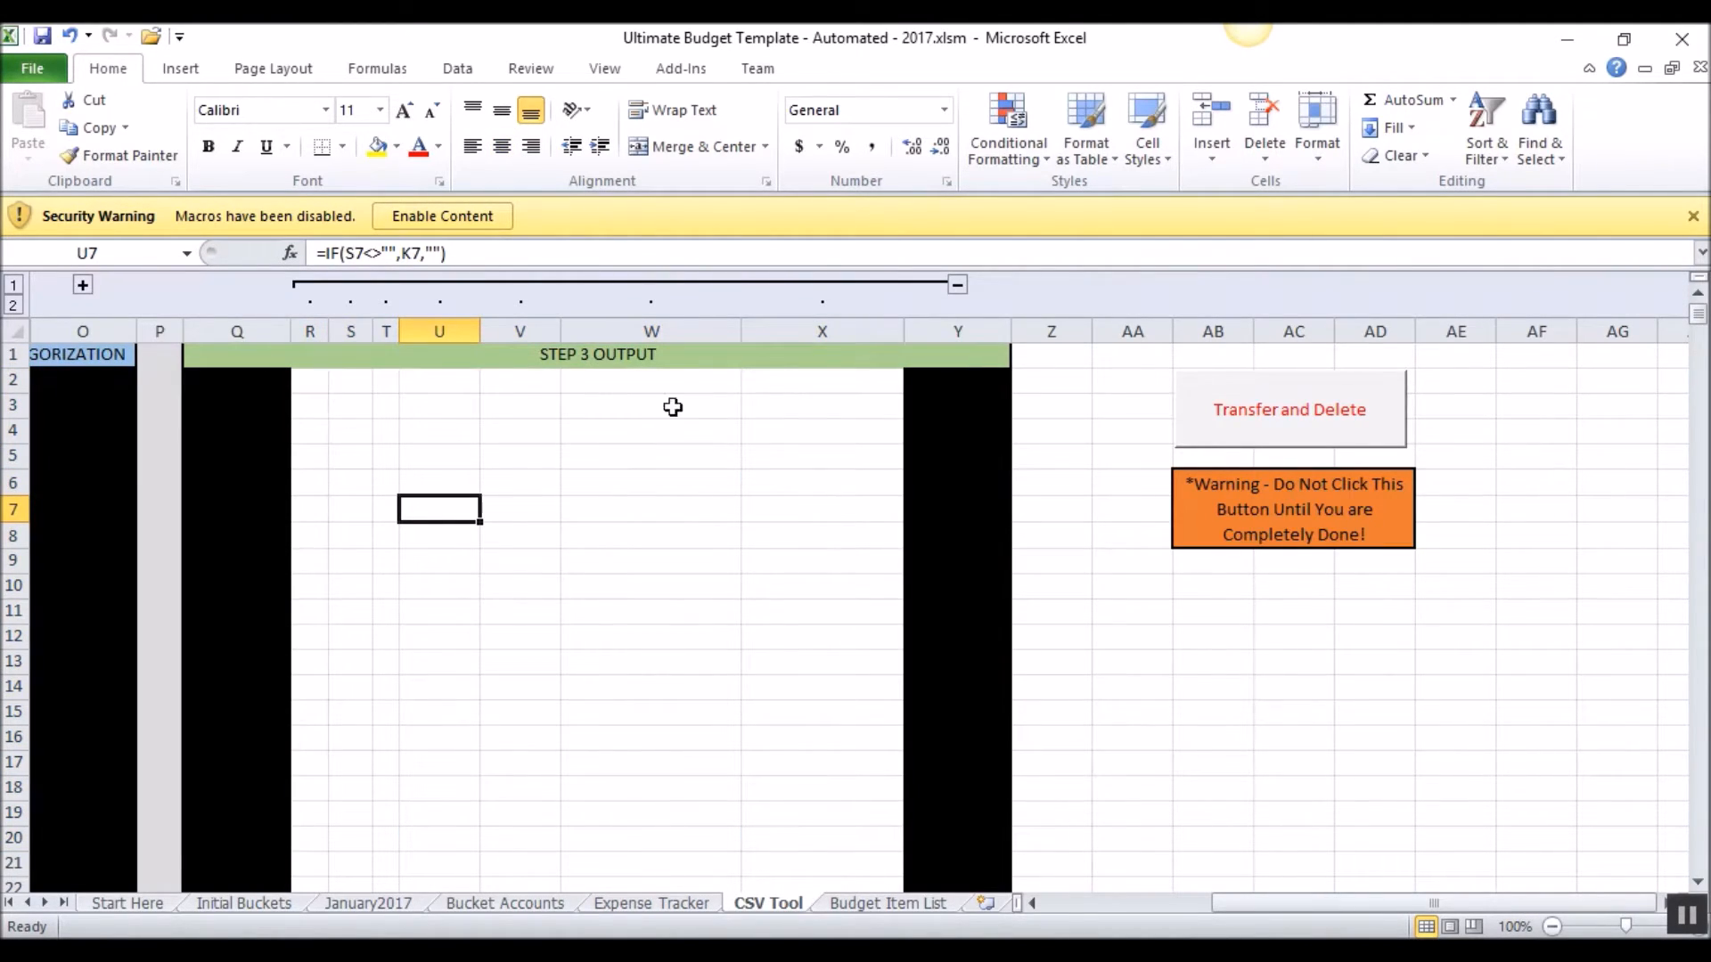
{"action": "left_click_drag", "start_coordinate": [806, 381], "coordinate": [811, 587]}
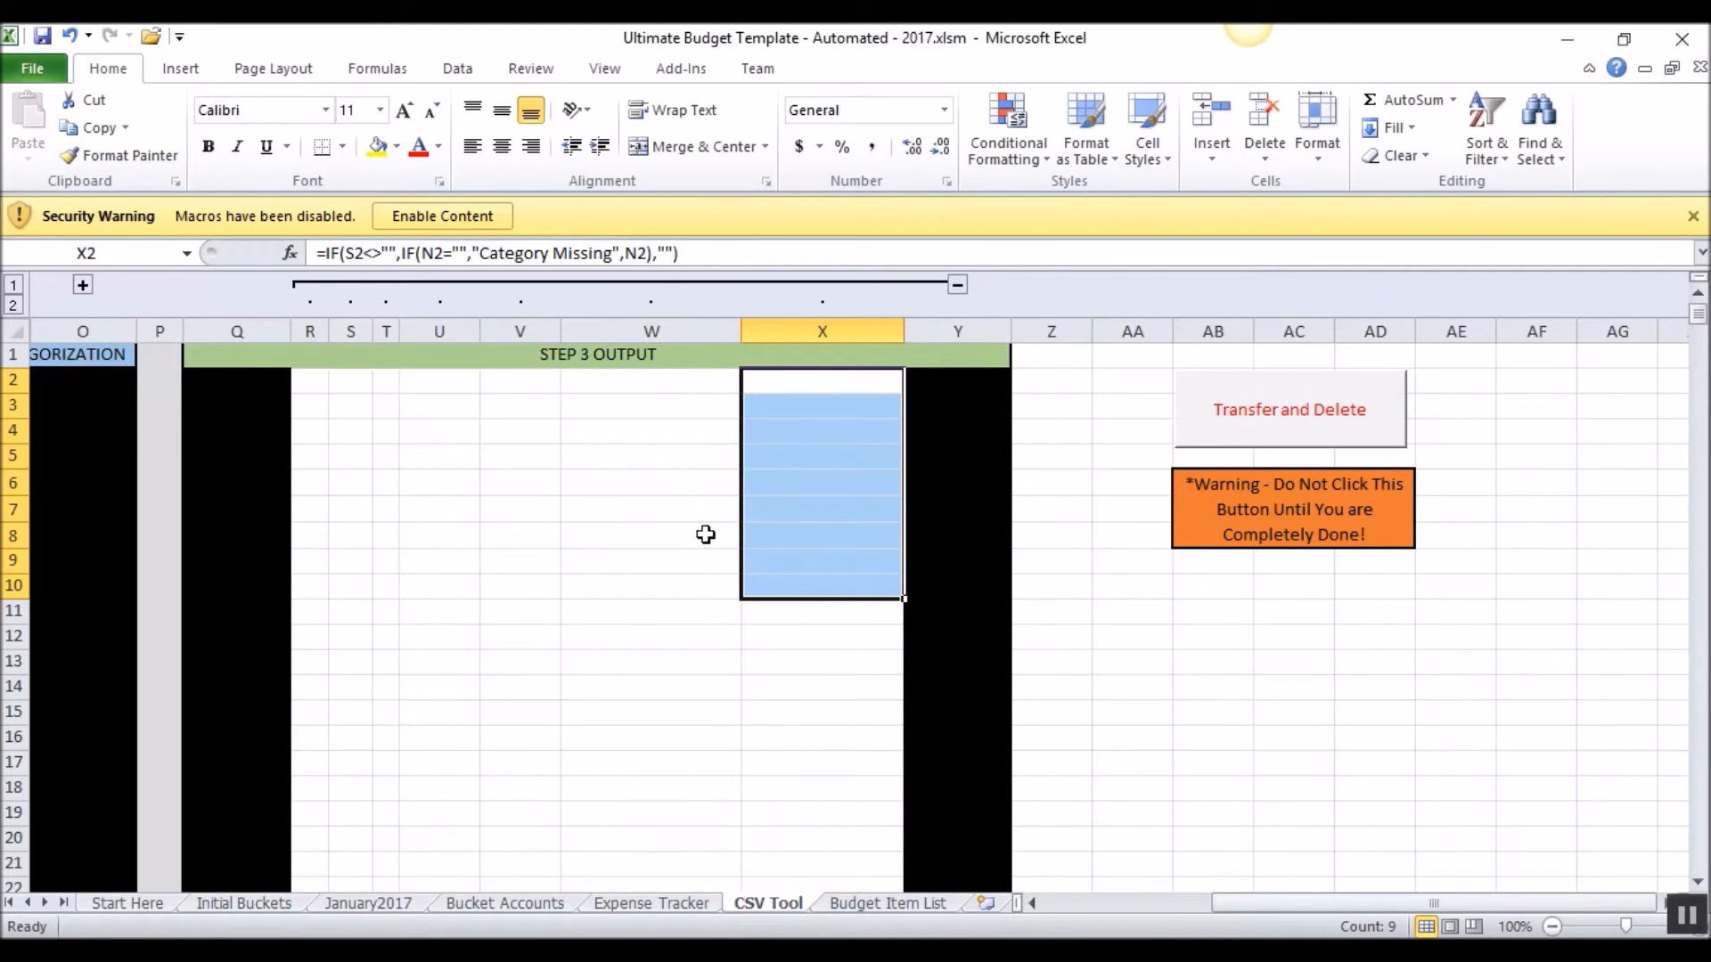
{"action": "left_click", "coordinate": [1214, 490]}
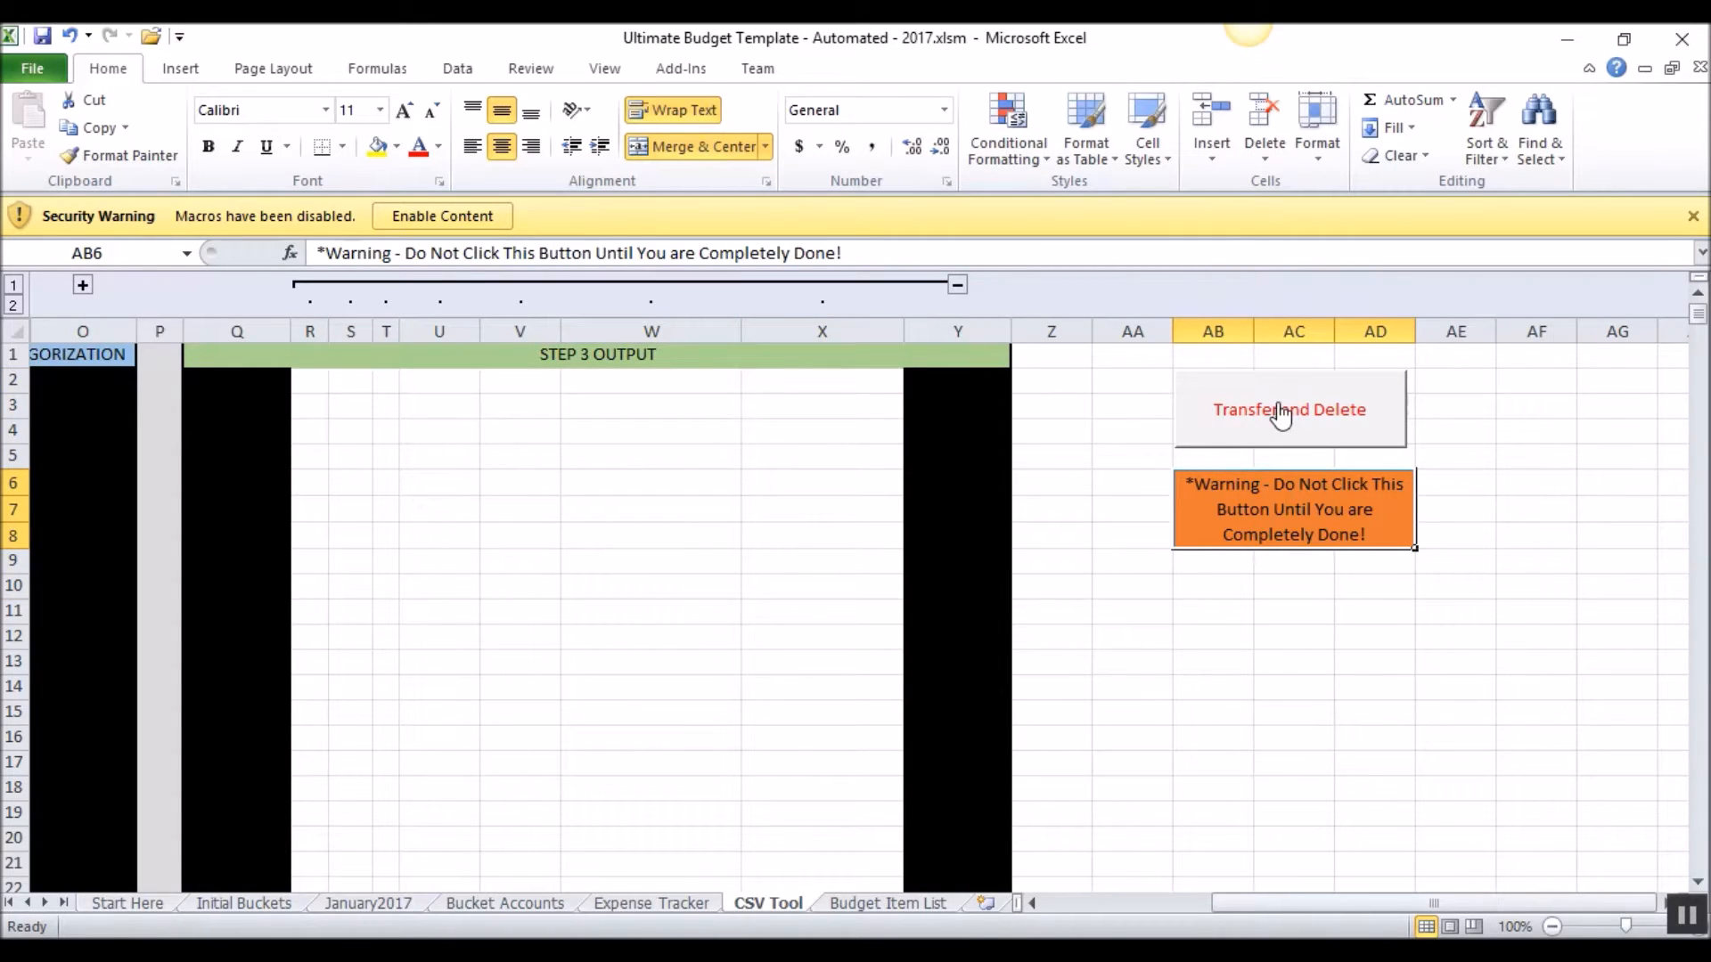
Select the output range R2:X17, then view the Expense Tracker rows and the Monthly Summary on the January2017 sheet
{"action": "left_click_drag", "start_coordinate": [310, 381], "coordinate": [797, 771]}
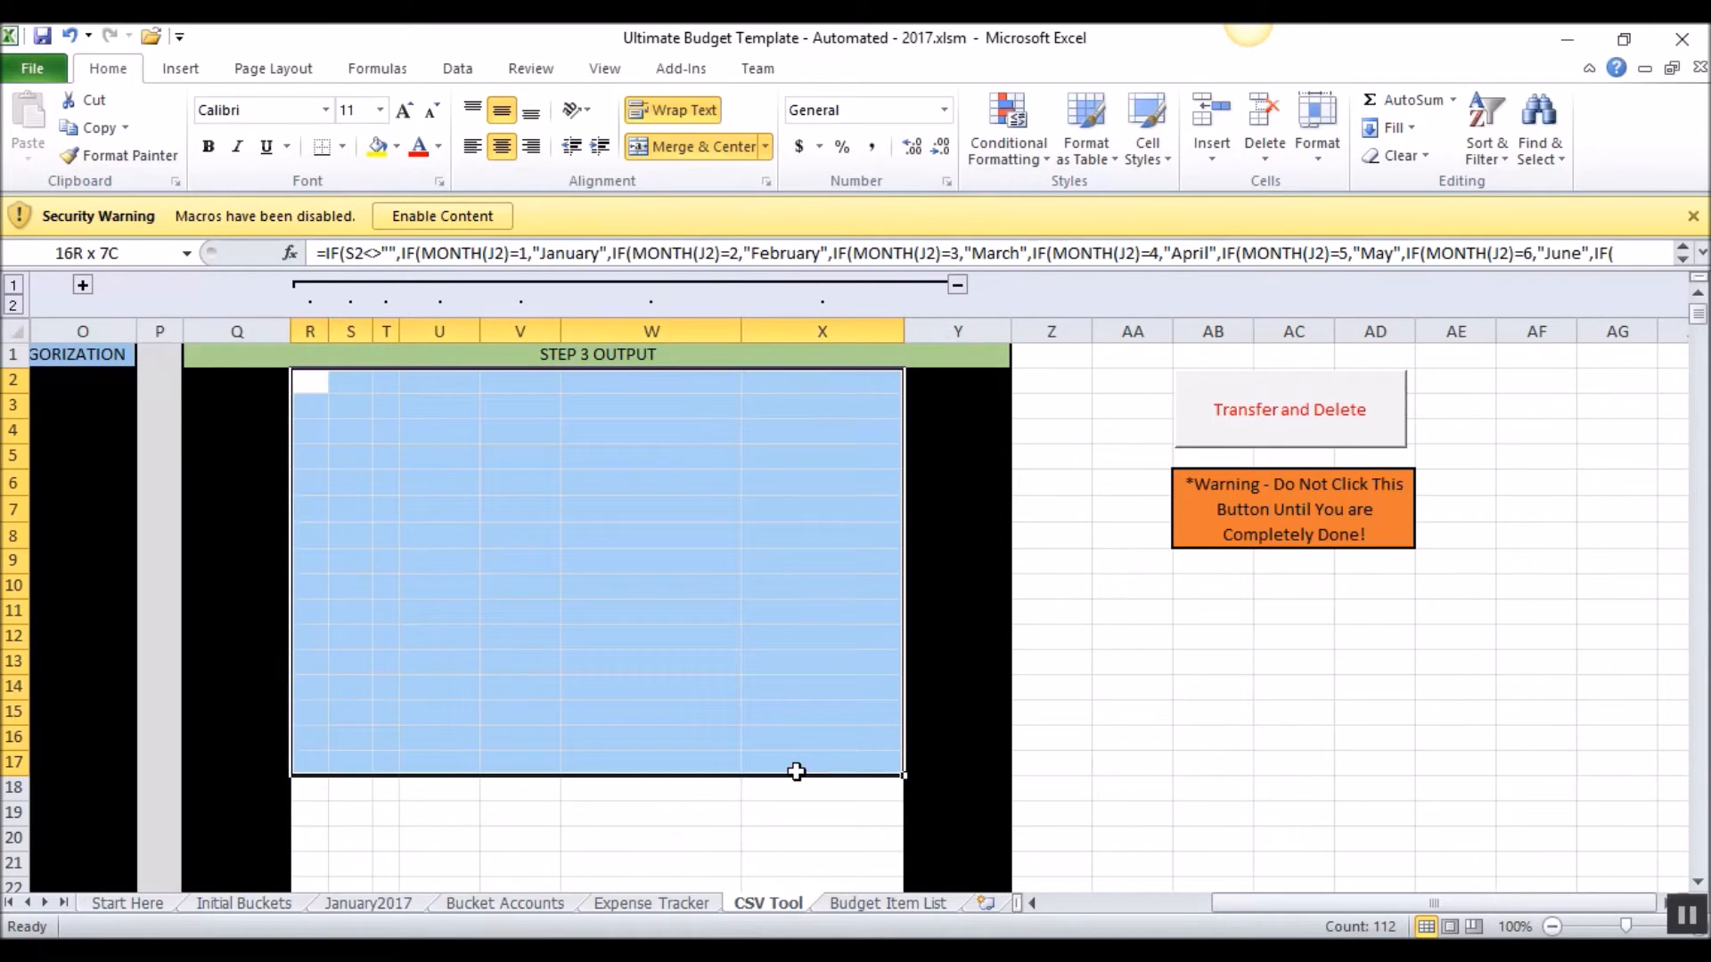
{"action": "left_click", "coordinate": [633, 904]}
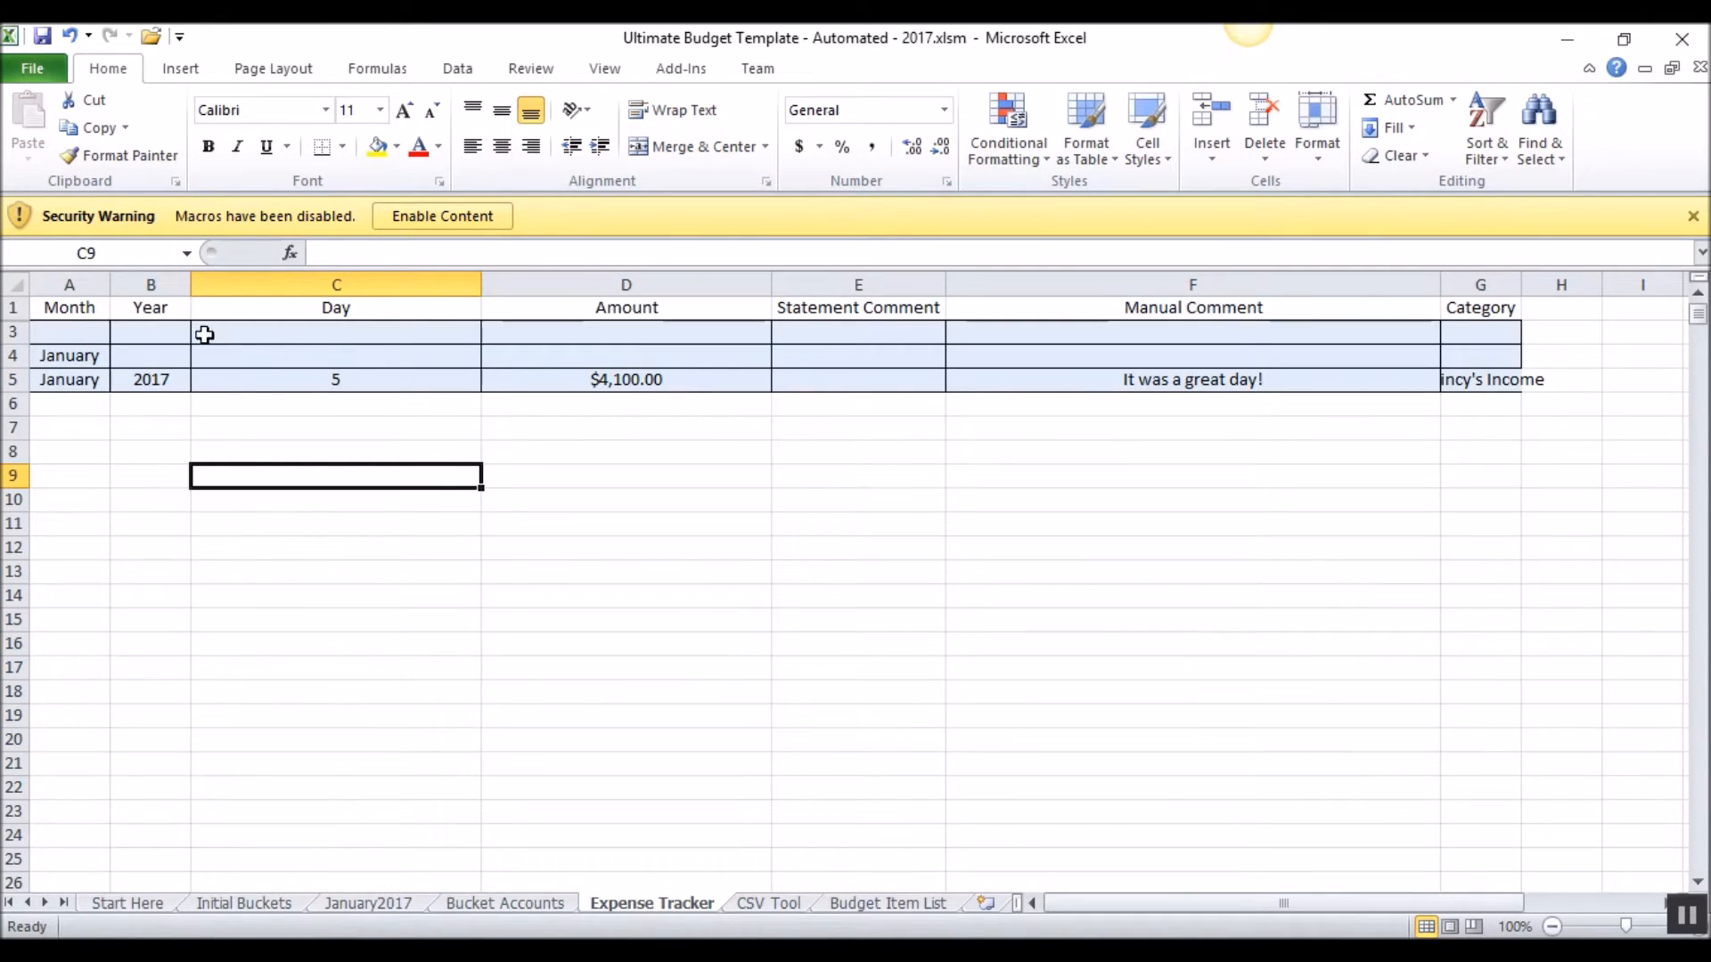
{"action": "left_click", "coordinate": [401, 903]}
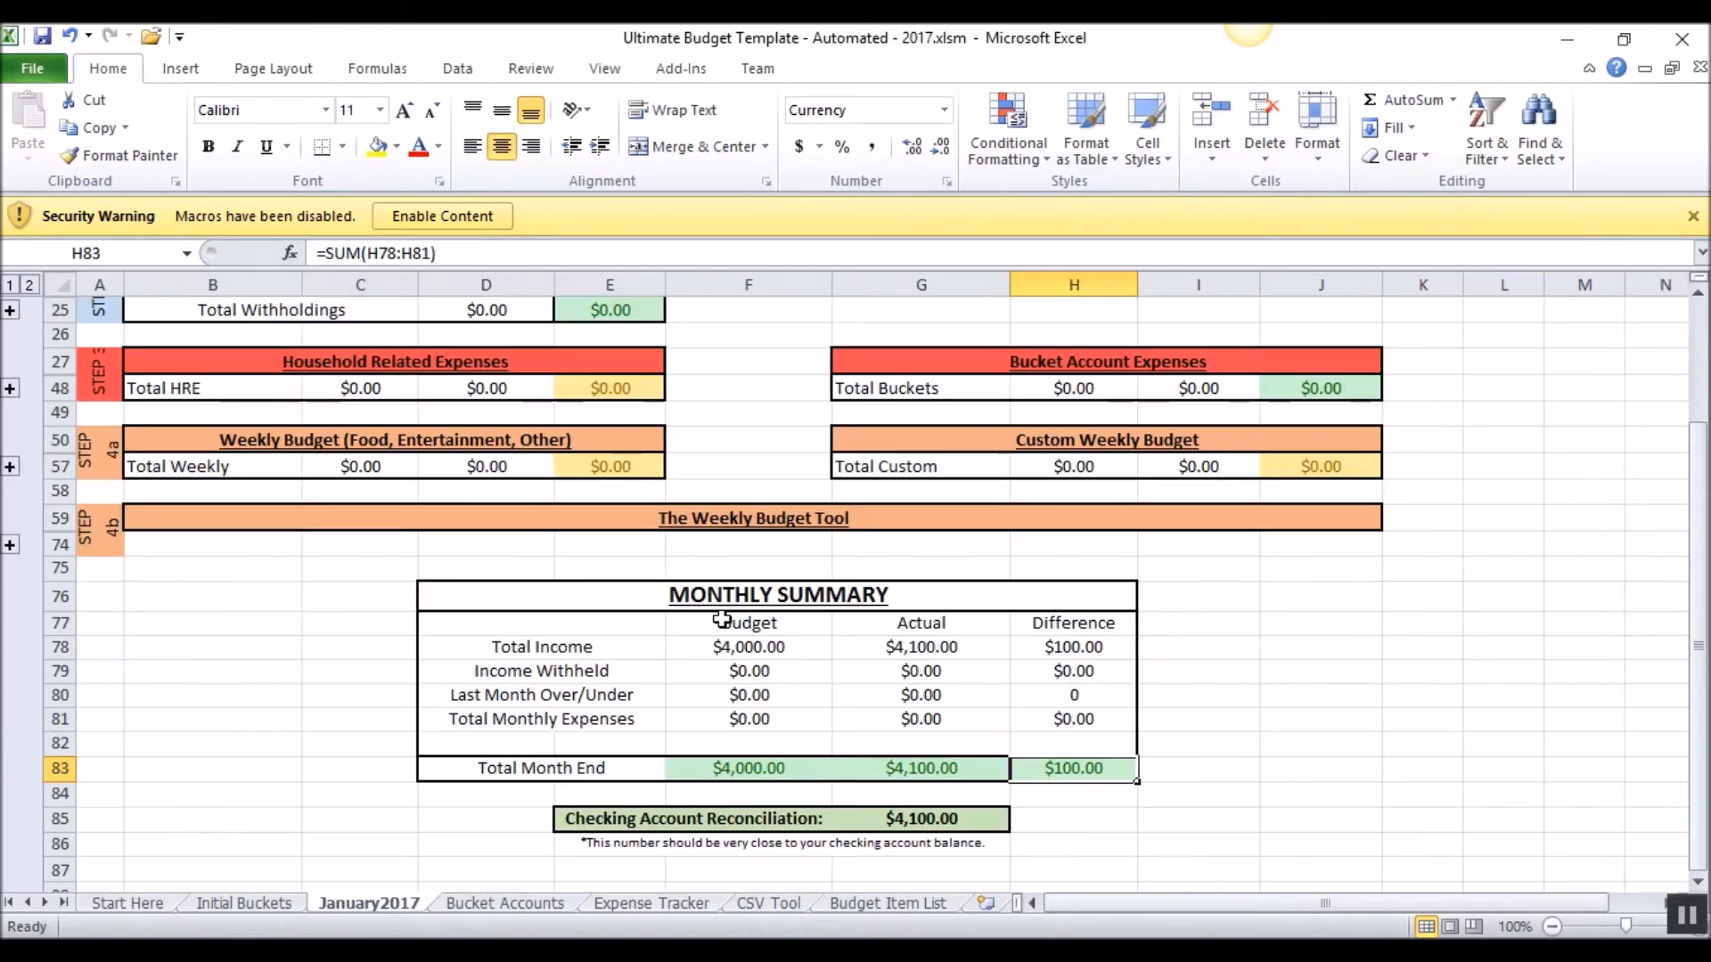